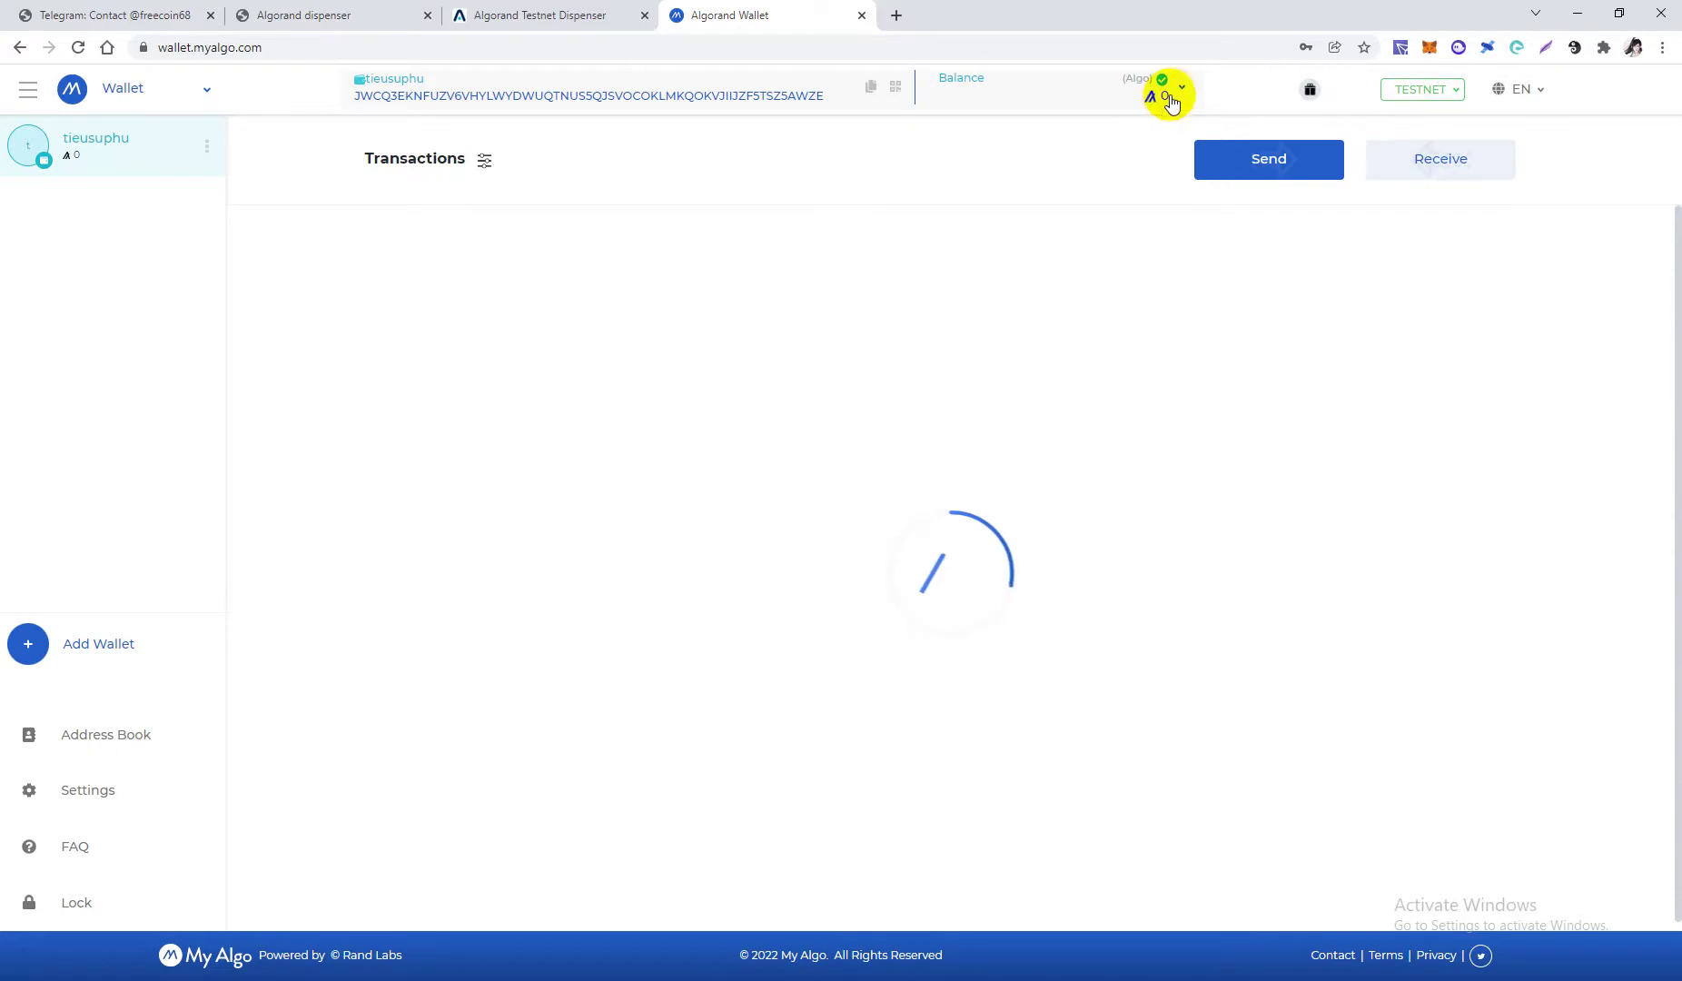
Check the wallet's assets in the balance dropdown, then return to the Telegram instructions post
click(1179, 88)
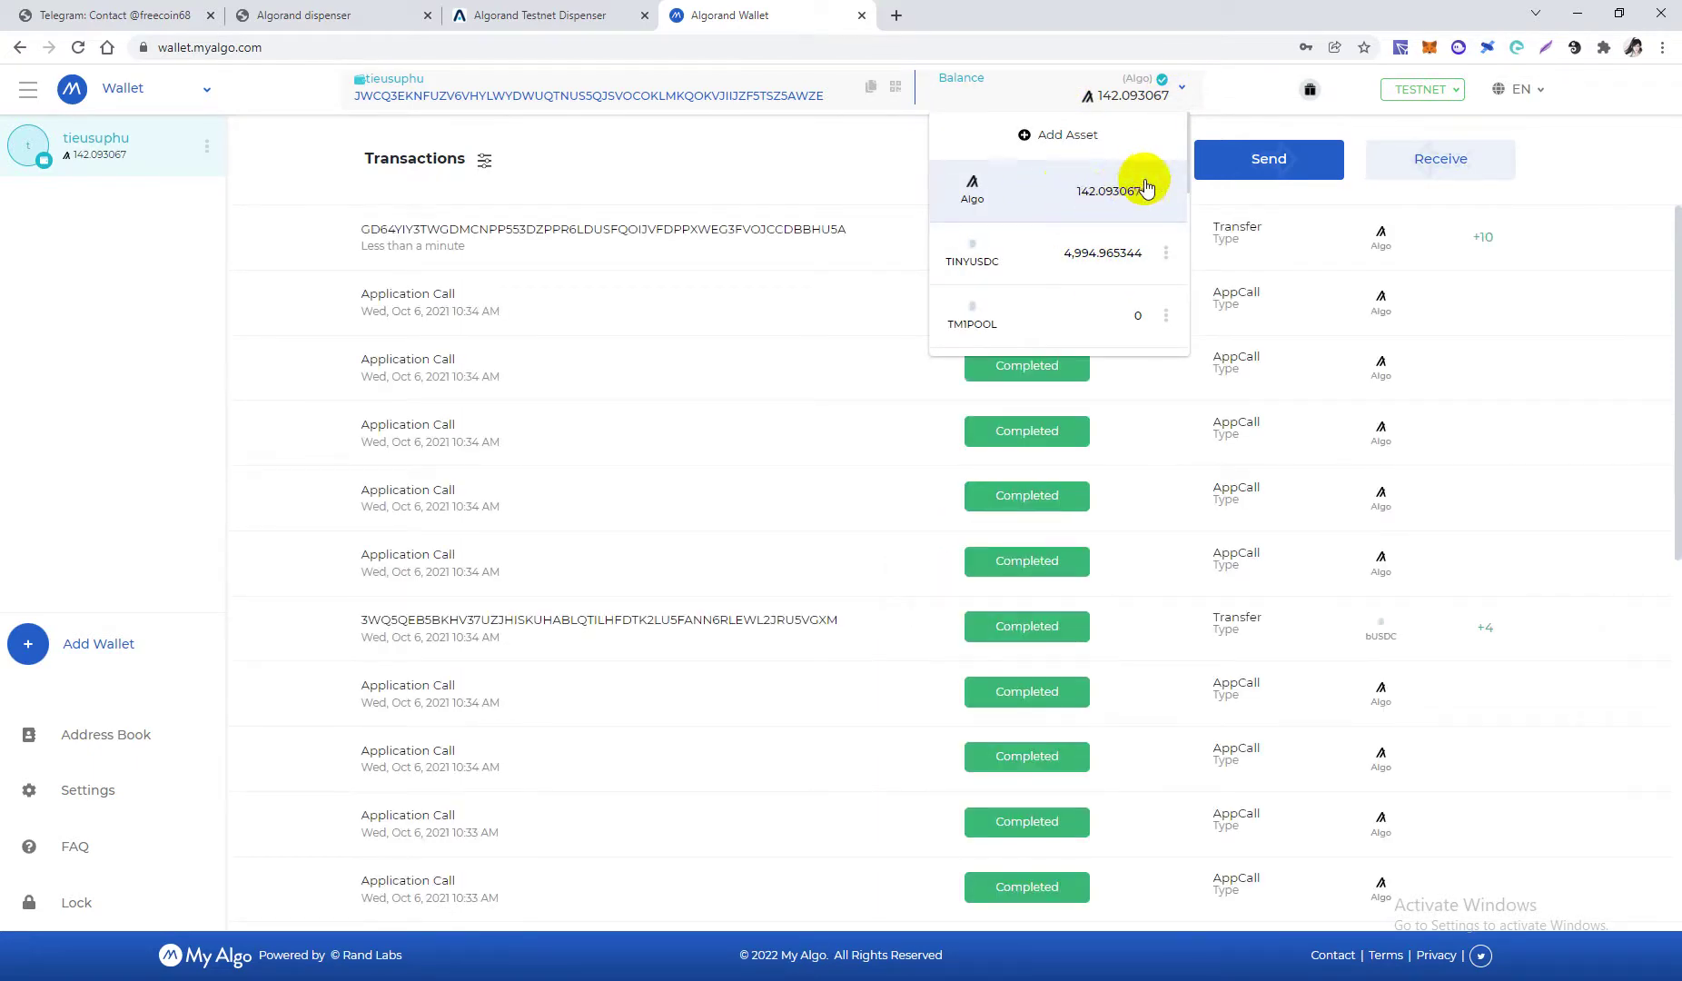
click(124, 13)
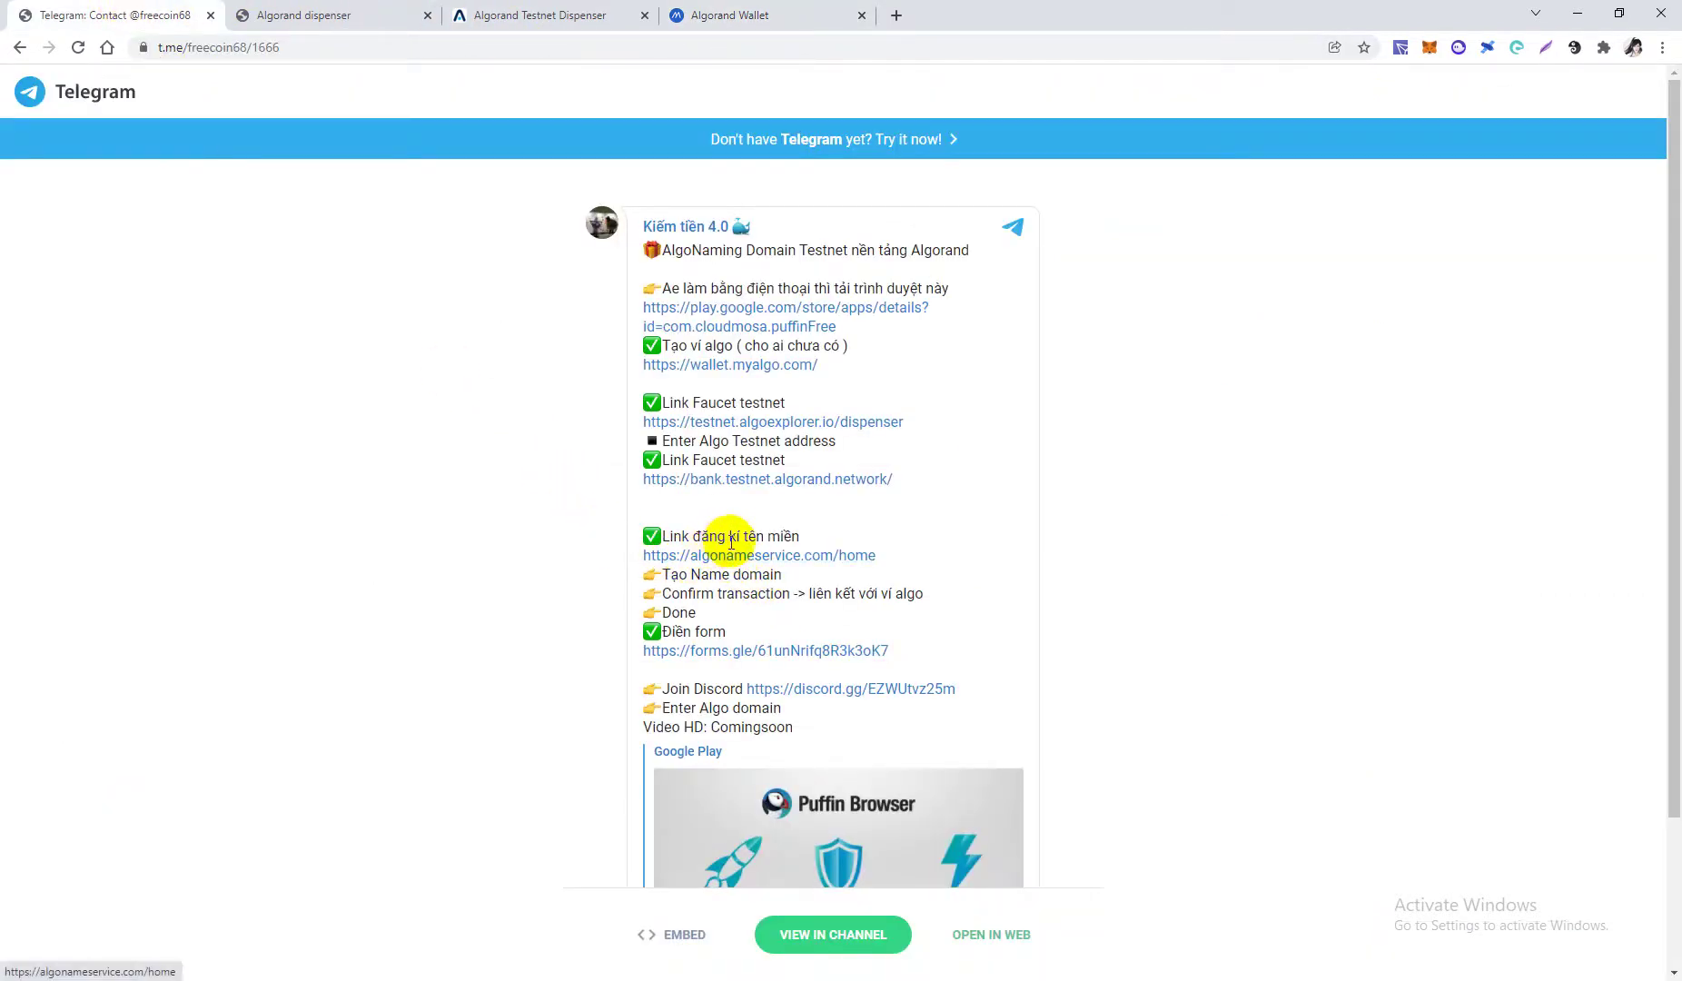
Open algonameservice.com/home from the Telegram post's link
click(775, 556)
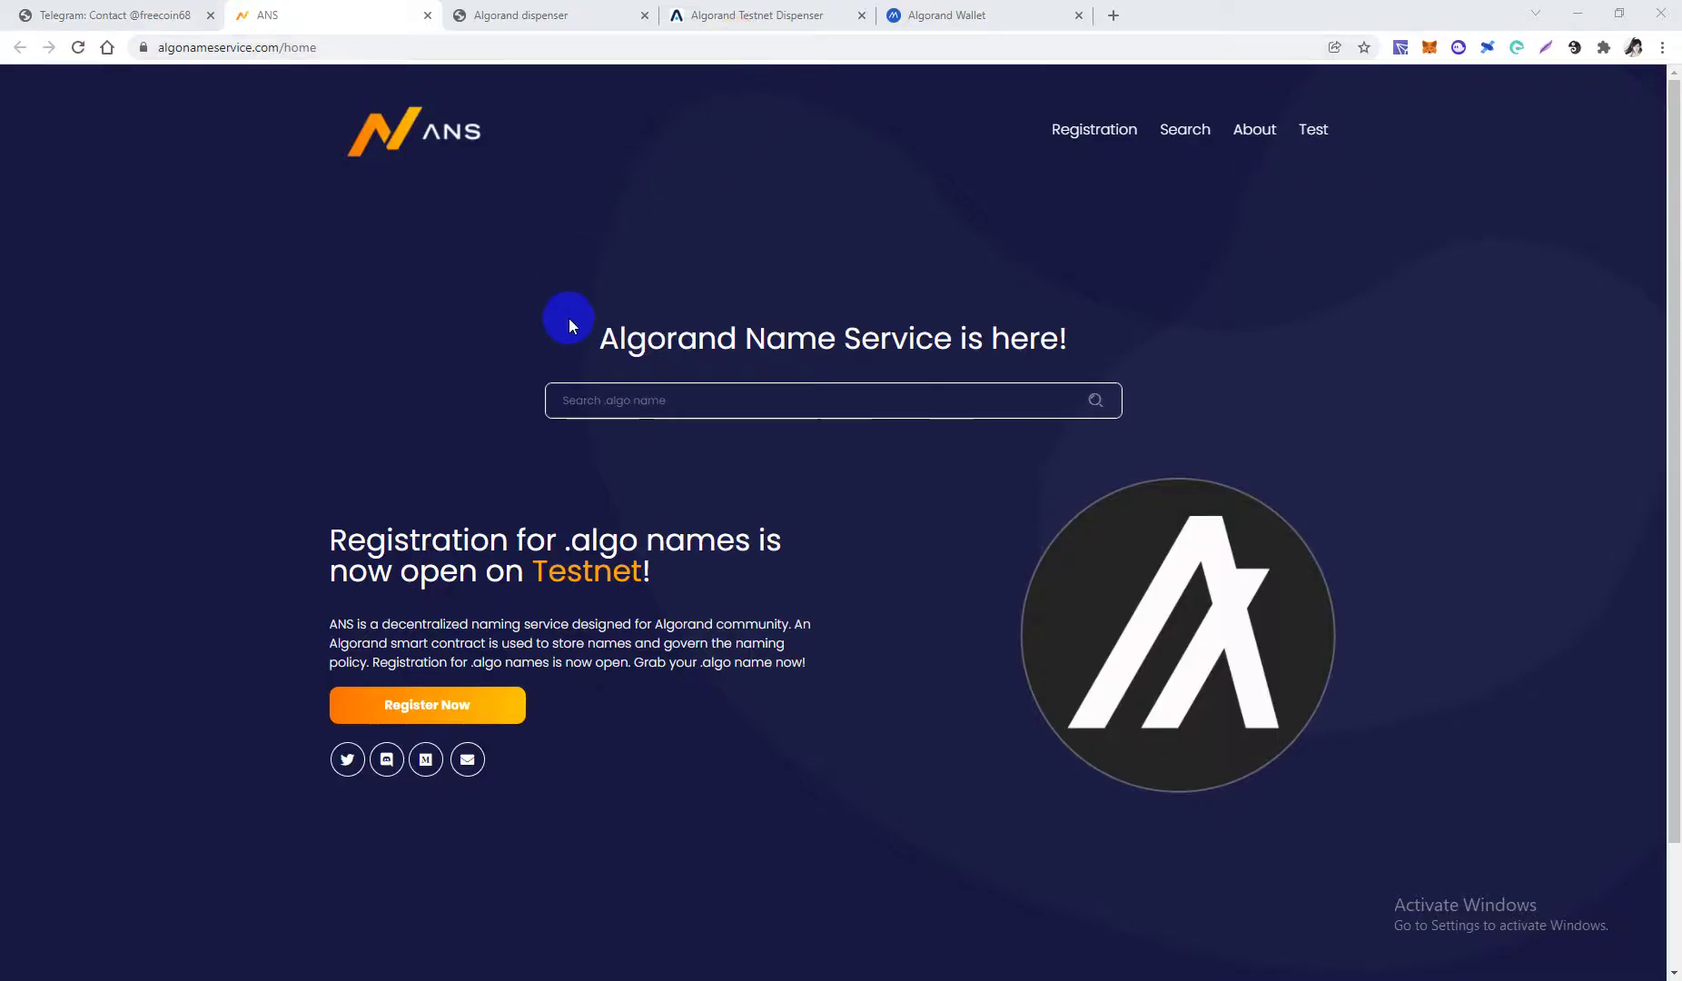
Search for tieusuphu.algo, see it is Not Registered, and start its registration
click(576, 404)
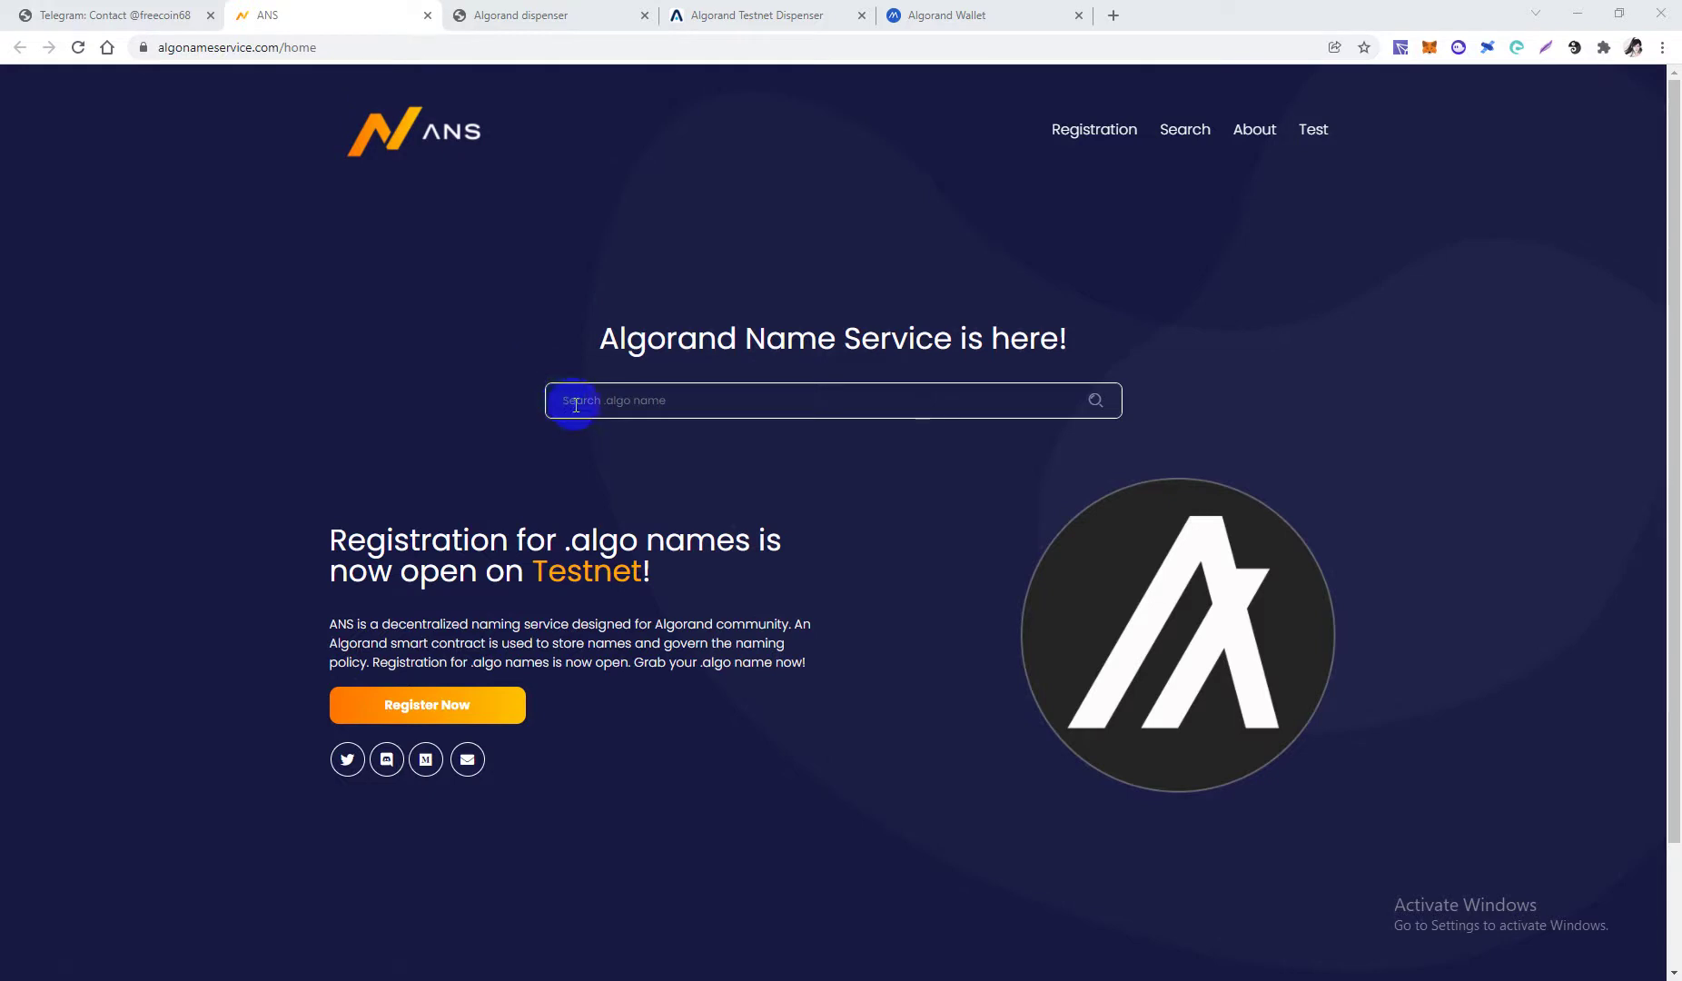
click(663, 404)
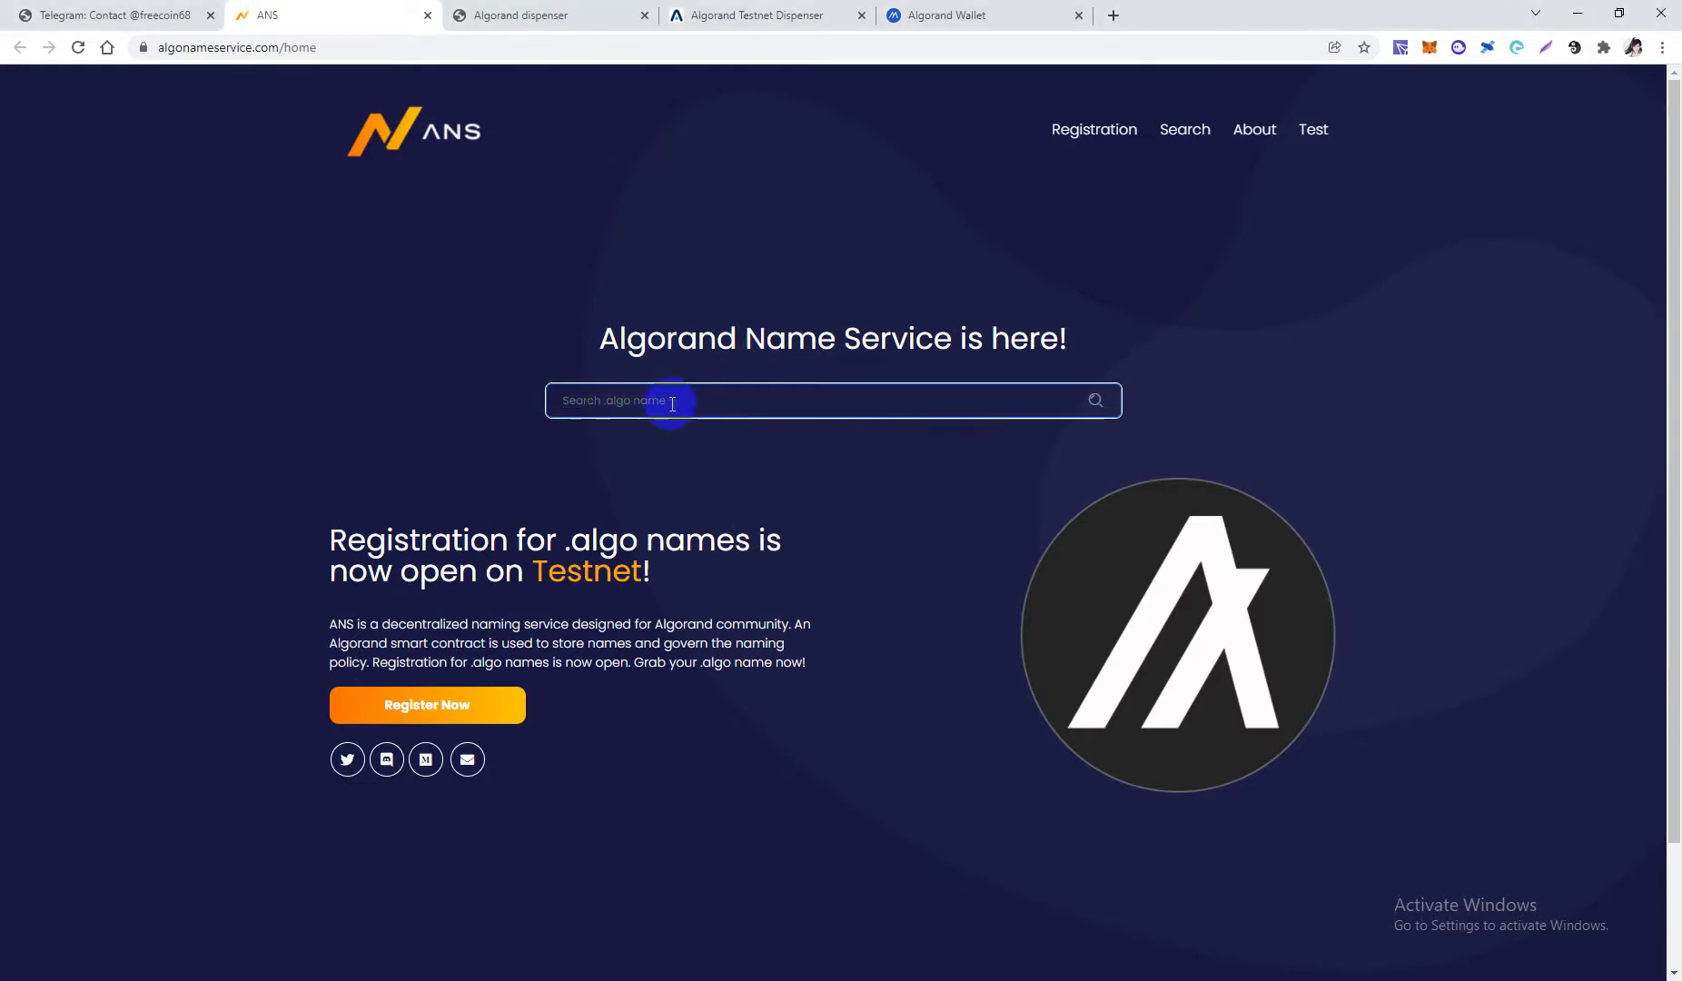
text(tieusuphu)
click(439, 717)
click(1095, 403)
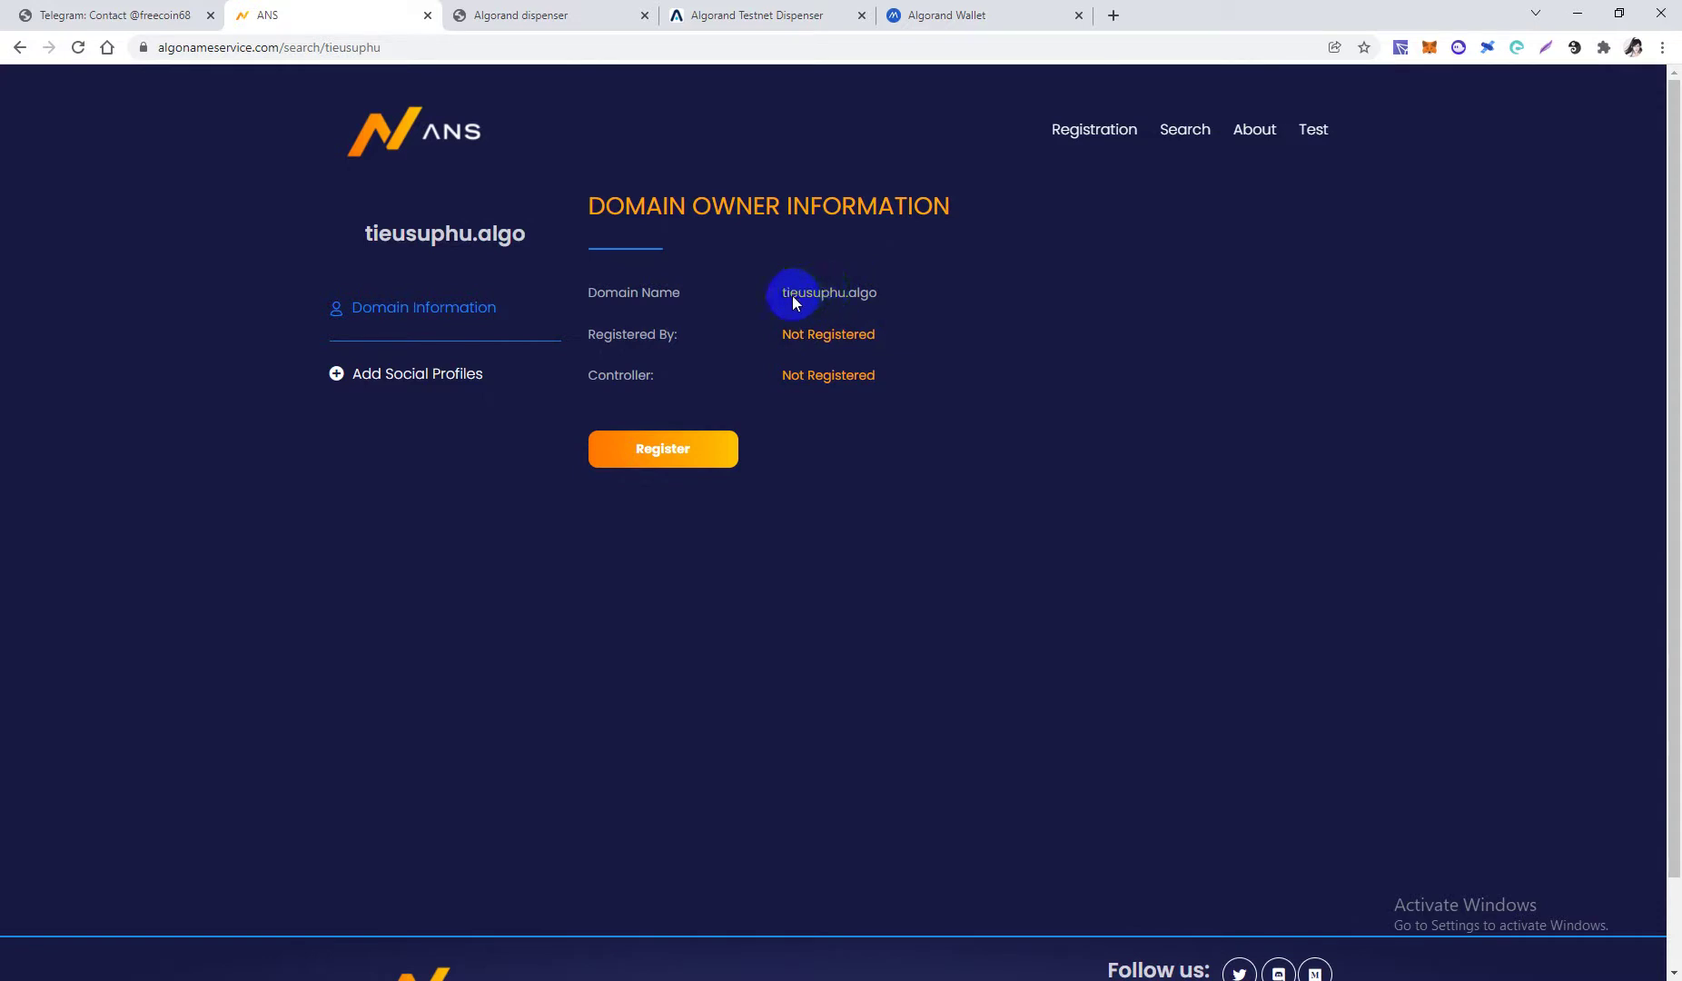
click(664, 448)
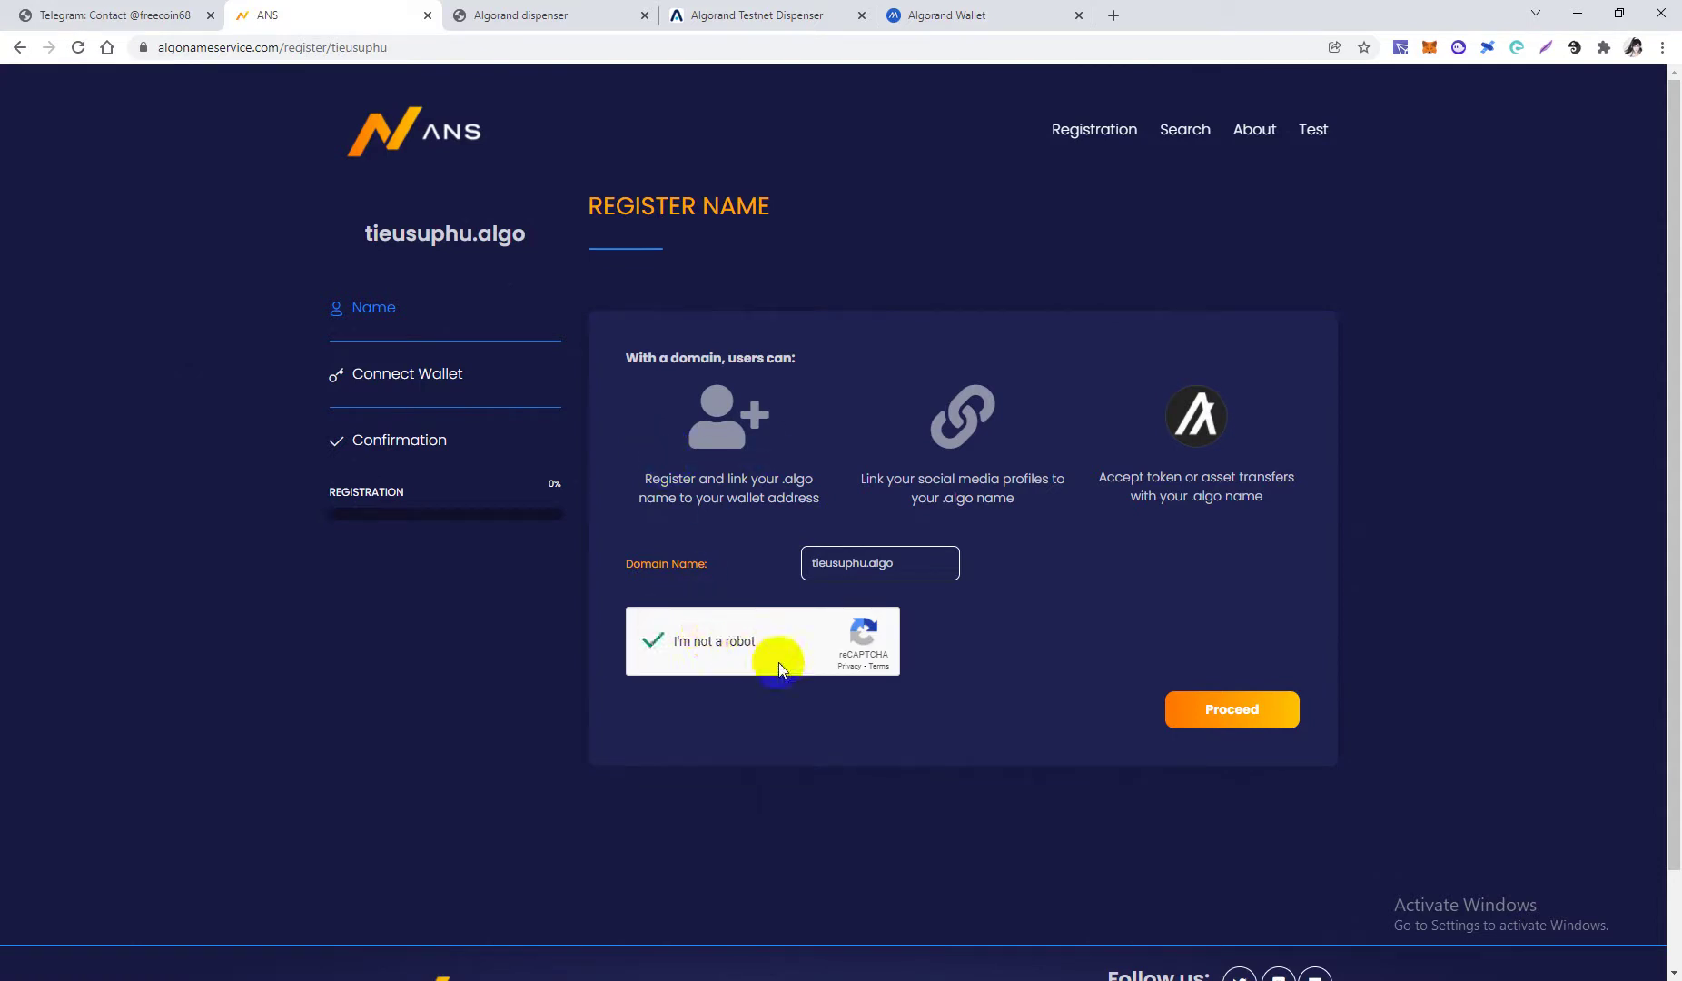
Proceed to connect MyAlgo Wallet, enter the wallet password, and connect the chosen account
click(1223, 736)
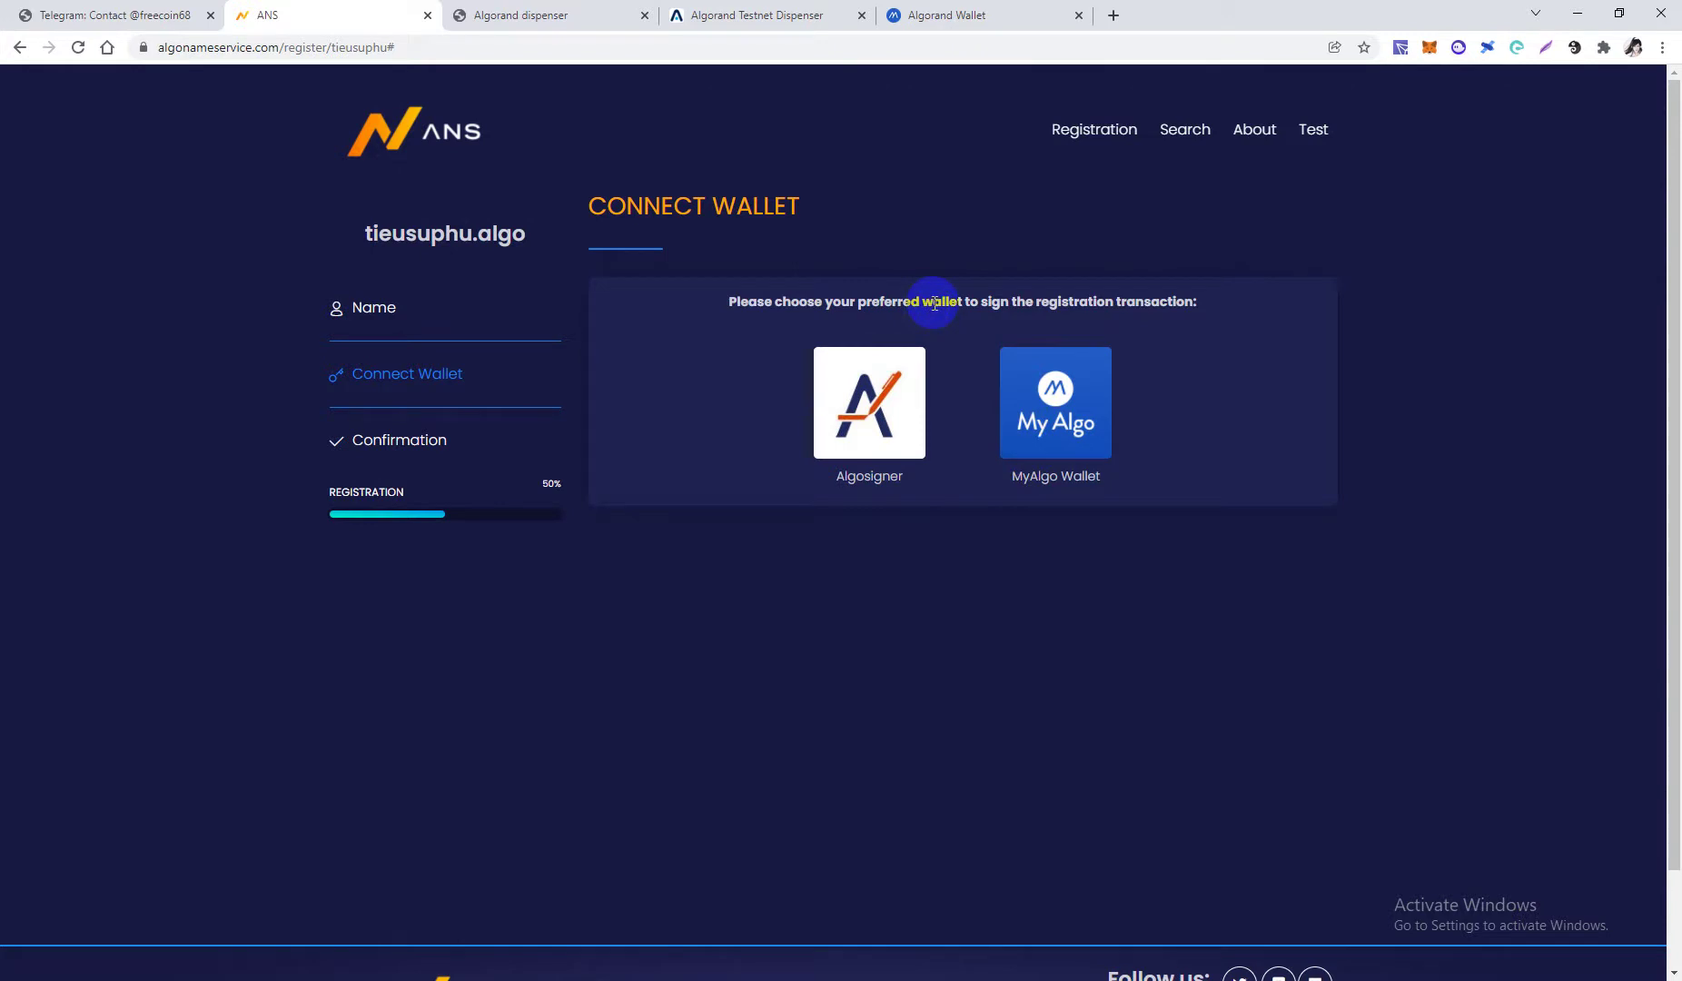
click(1053, 397)
click(1035, 402)
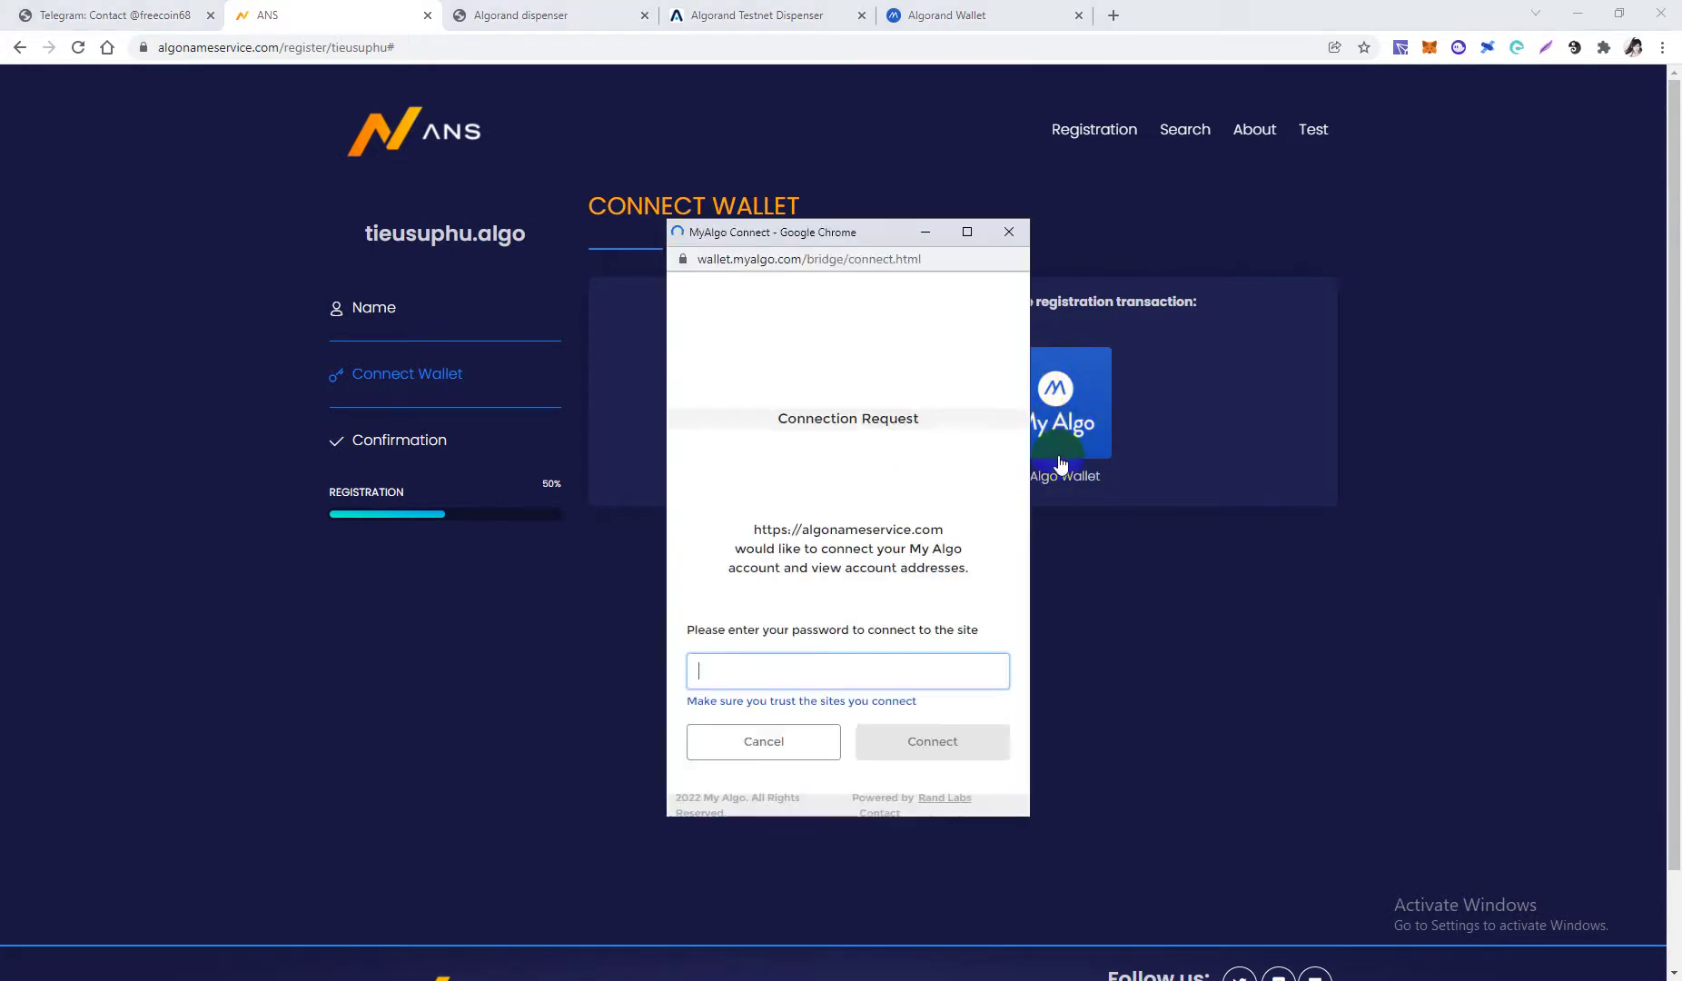
click(765, 668)
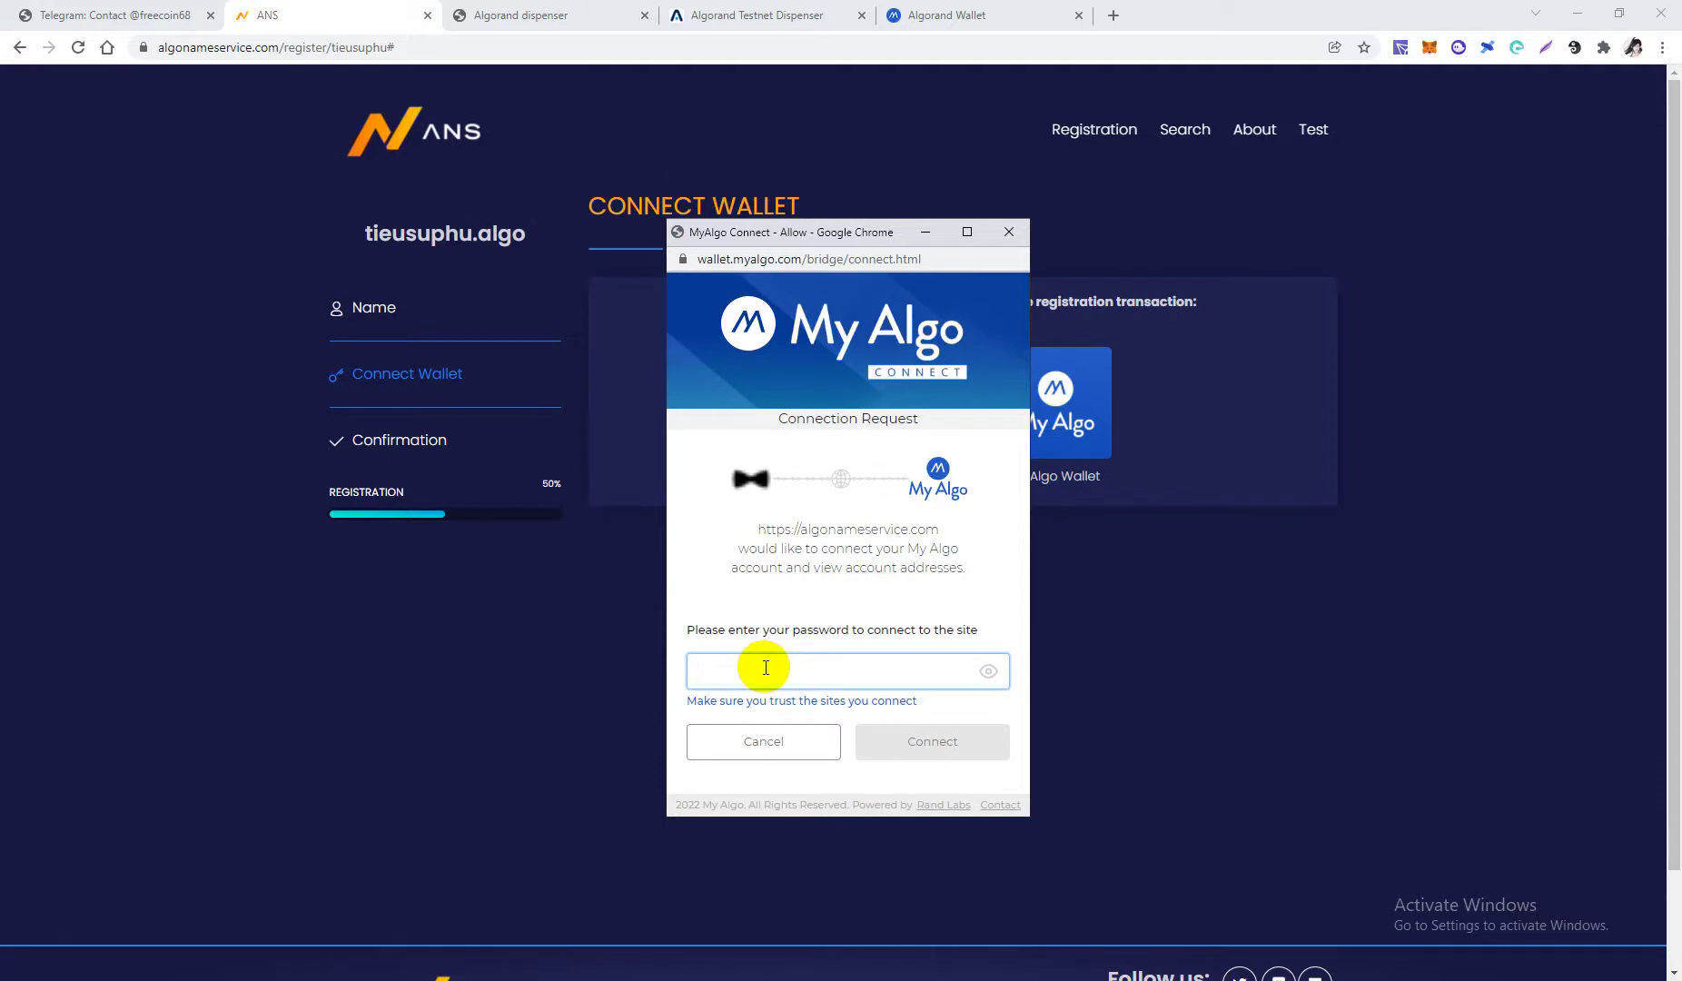
text(***********)
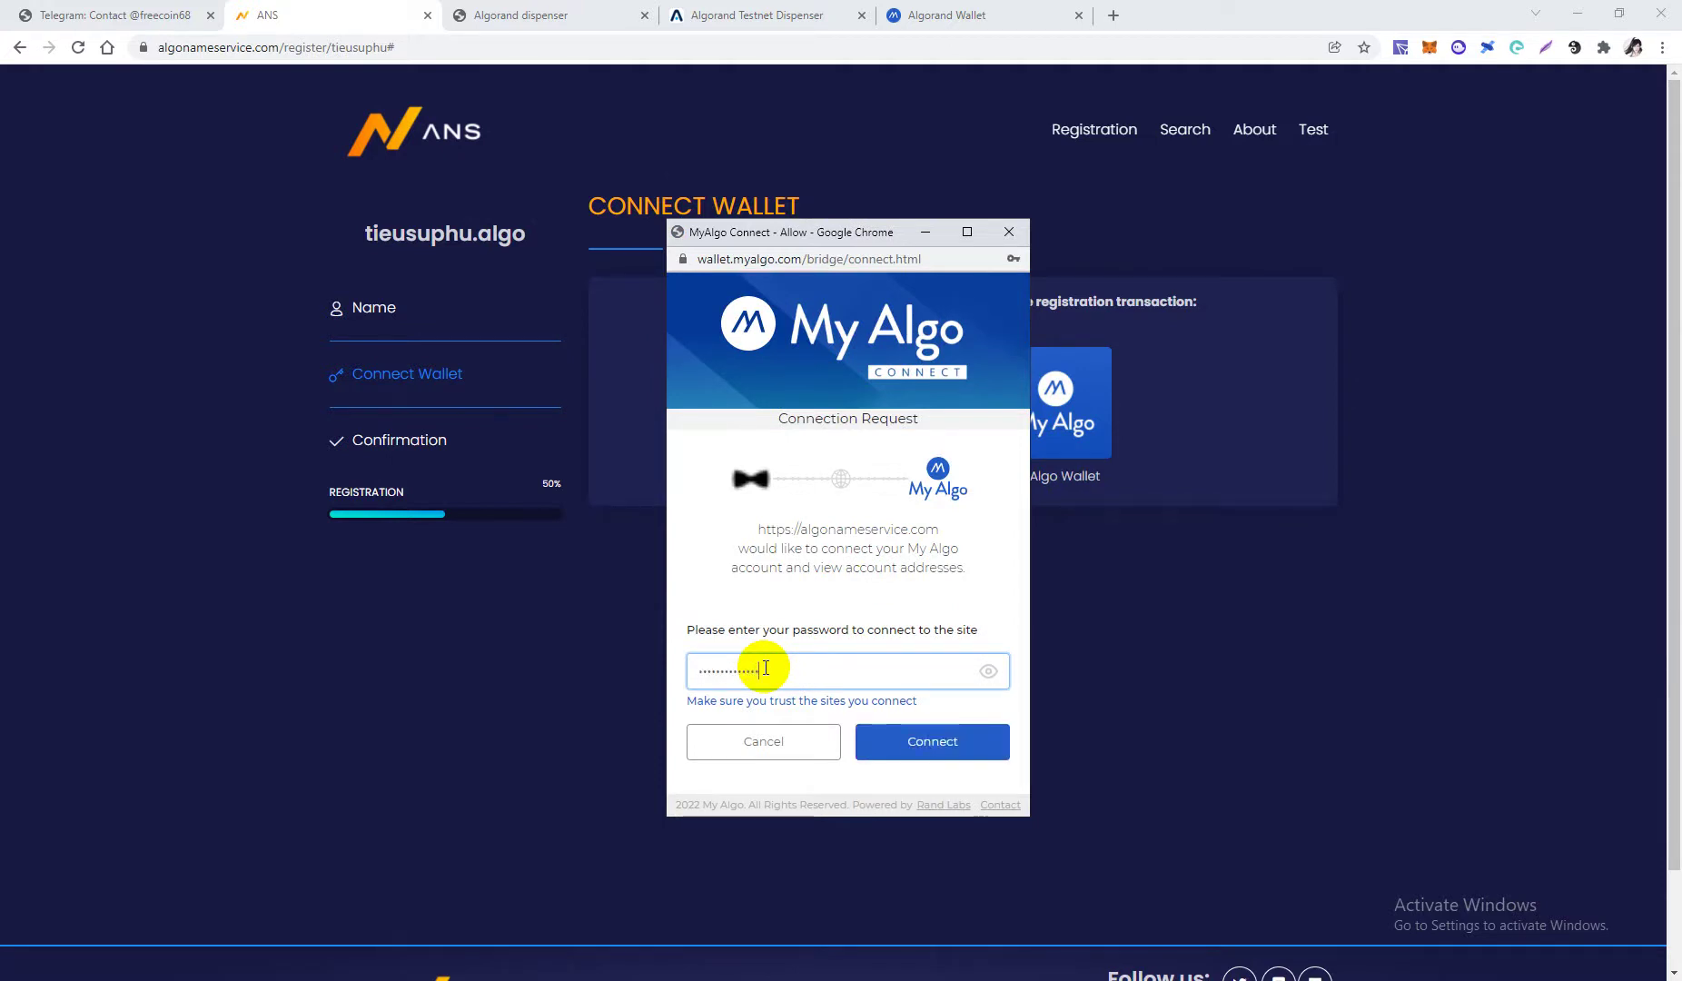
click(890, 740)
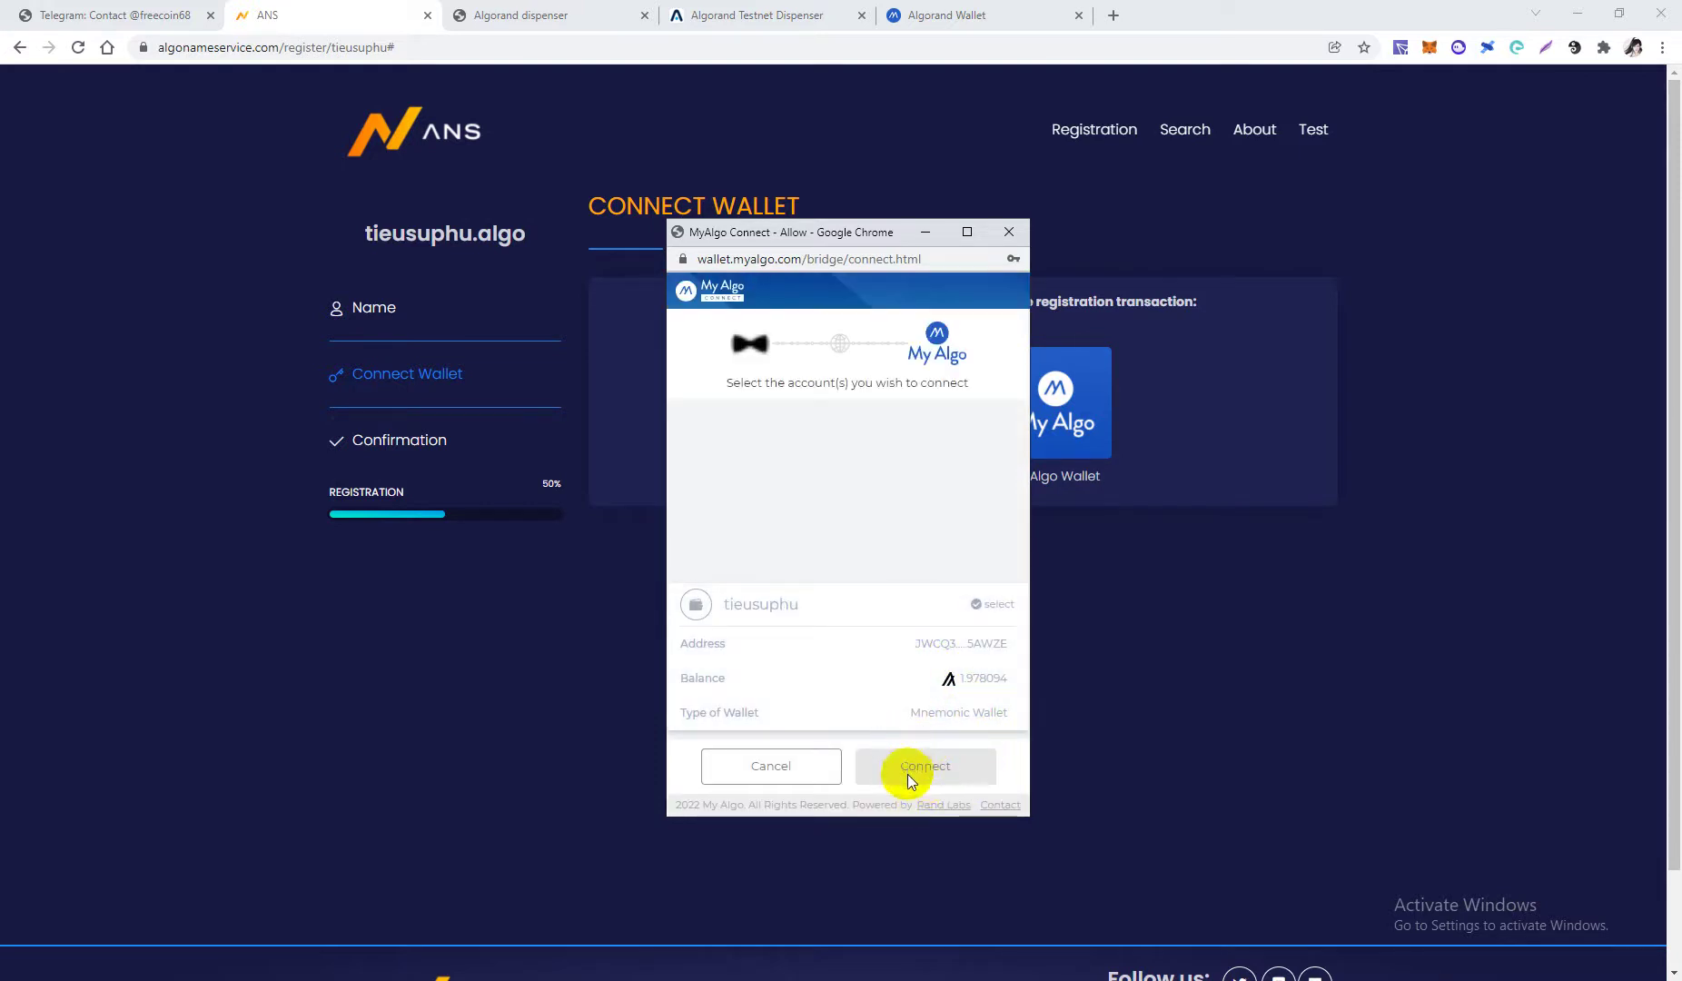
click(919, 671)
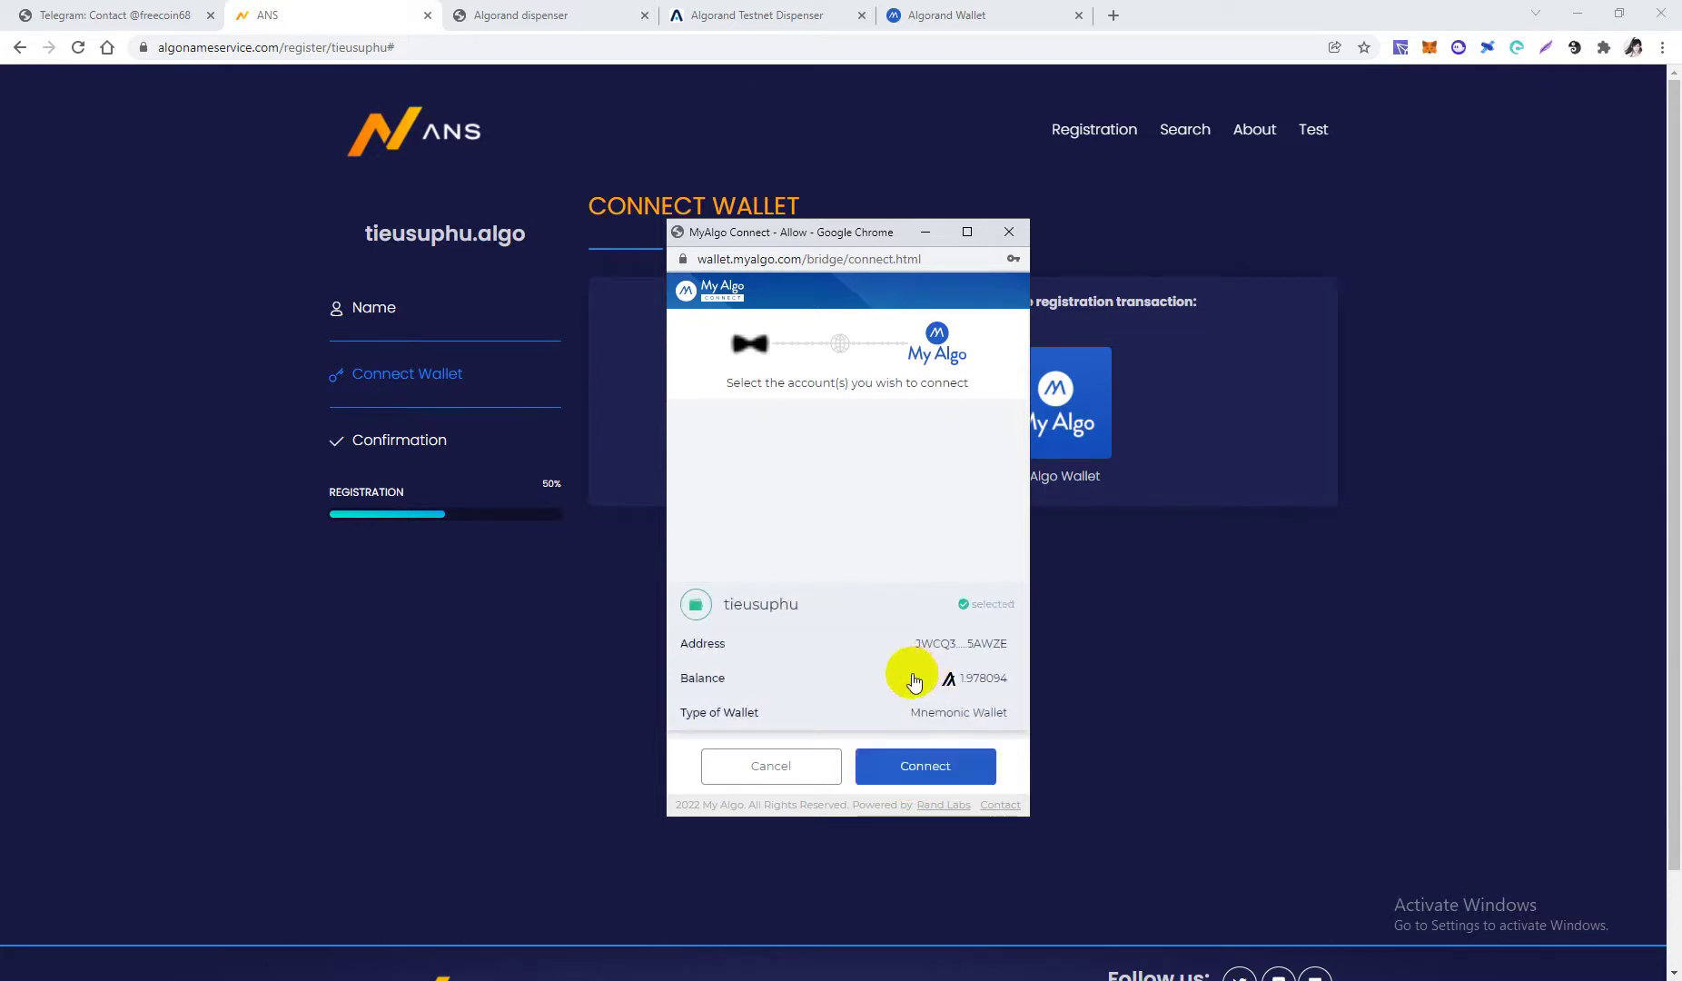
click(919, 767)
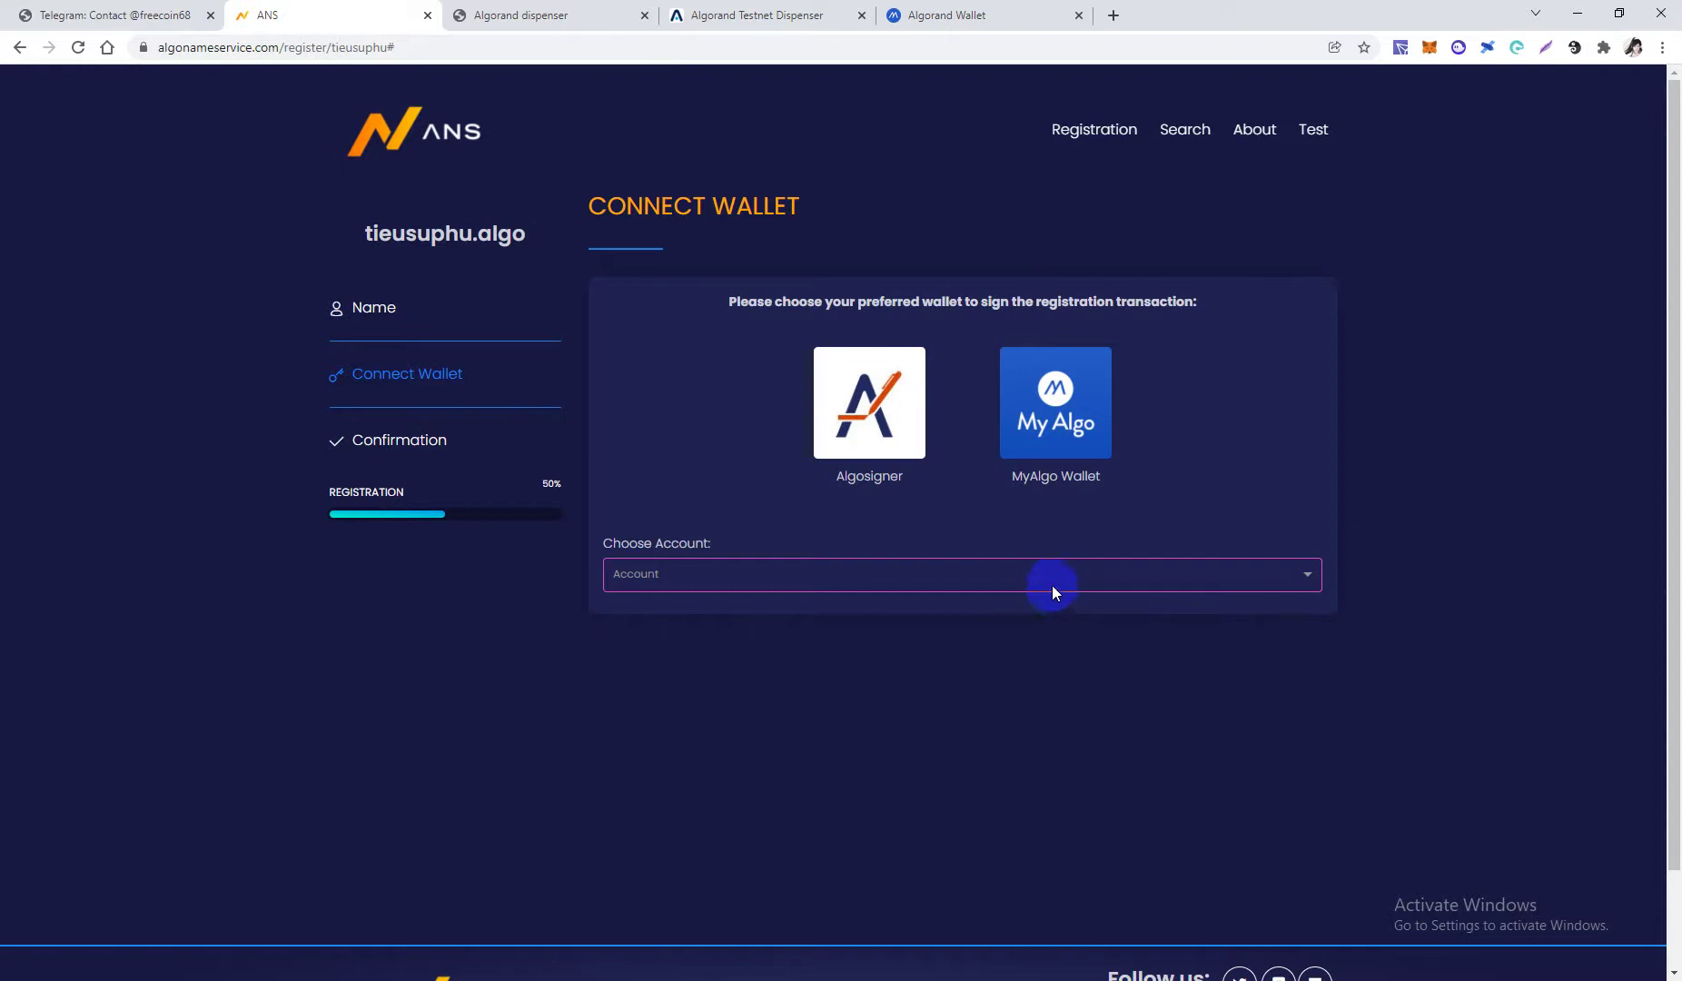
Choose the account, confirm the testnet fee, and sign the tieusuphu.algo registration transactions
click(1052, 582)
click(1025, 625)
click(1220, 654)
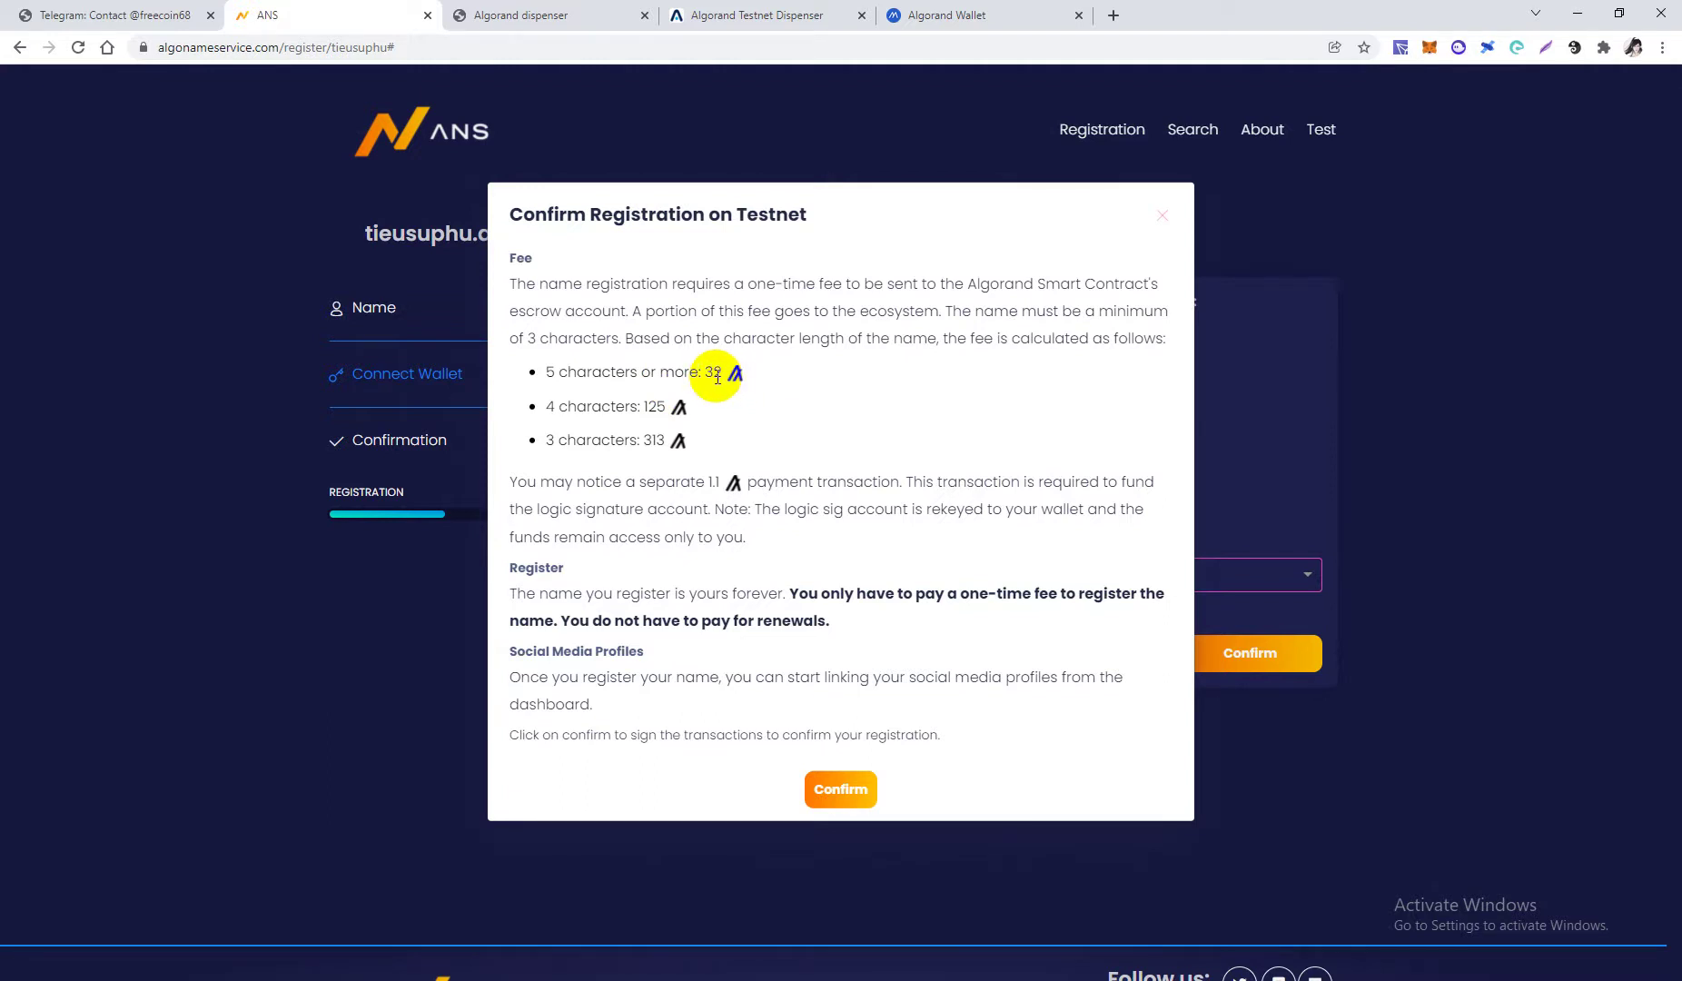
click(824, 785)
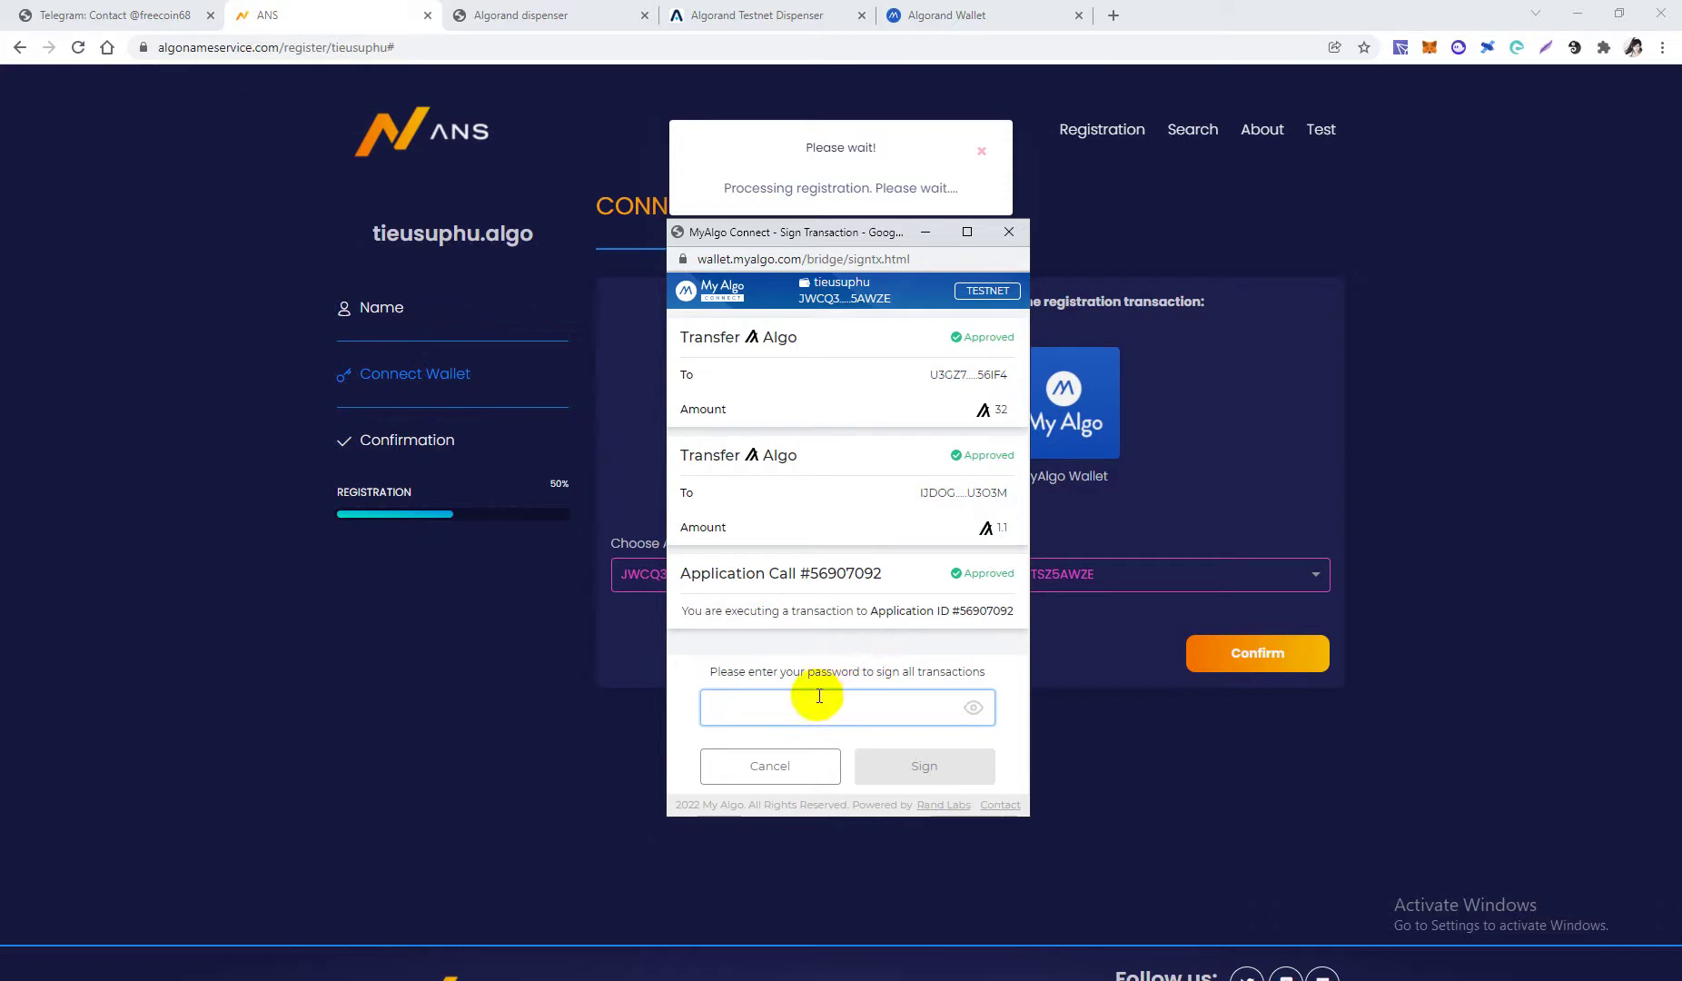
text(•••••••••••)
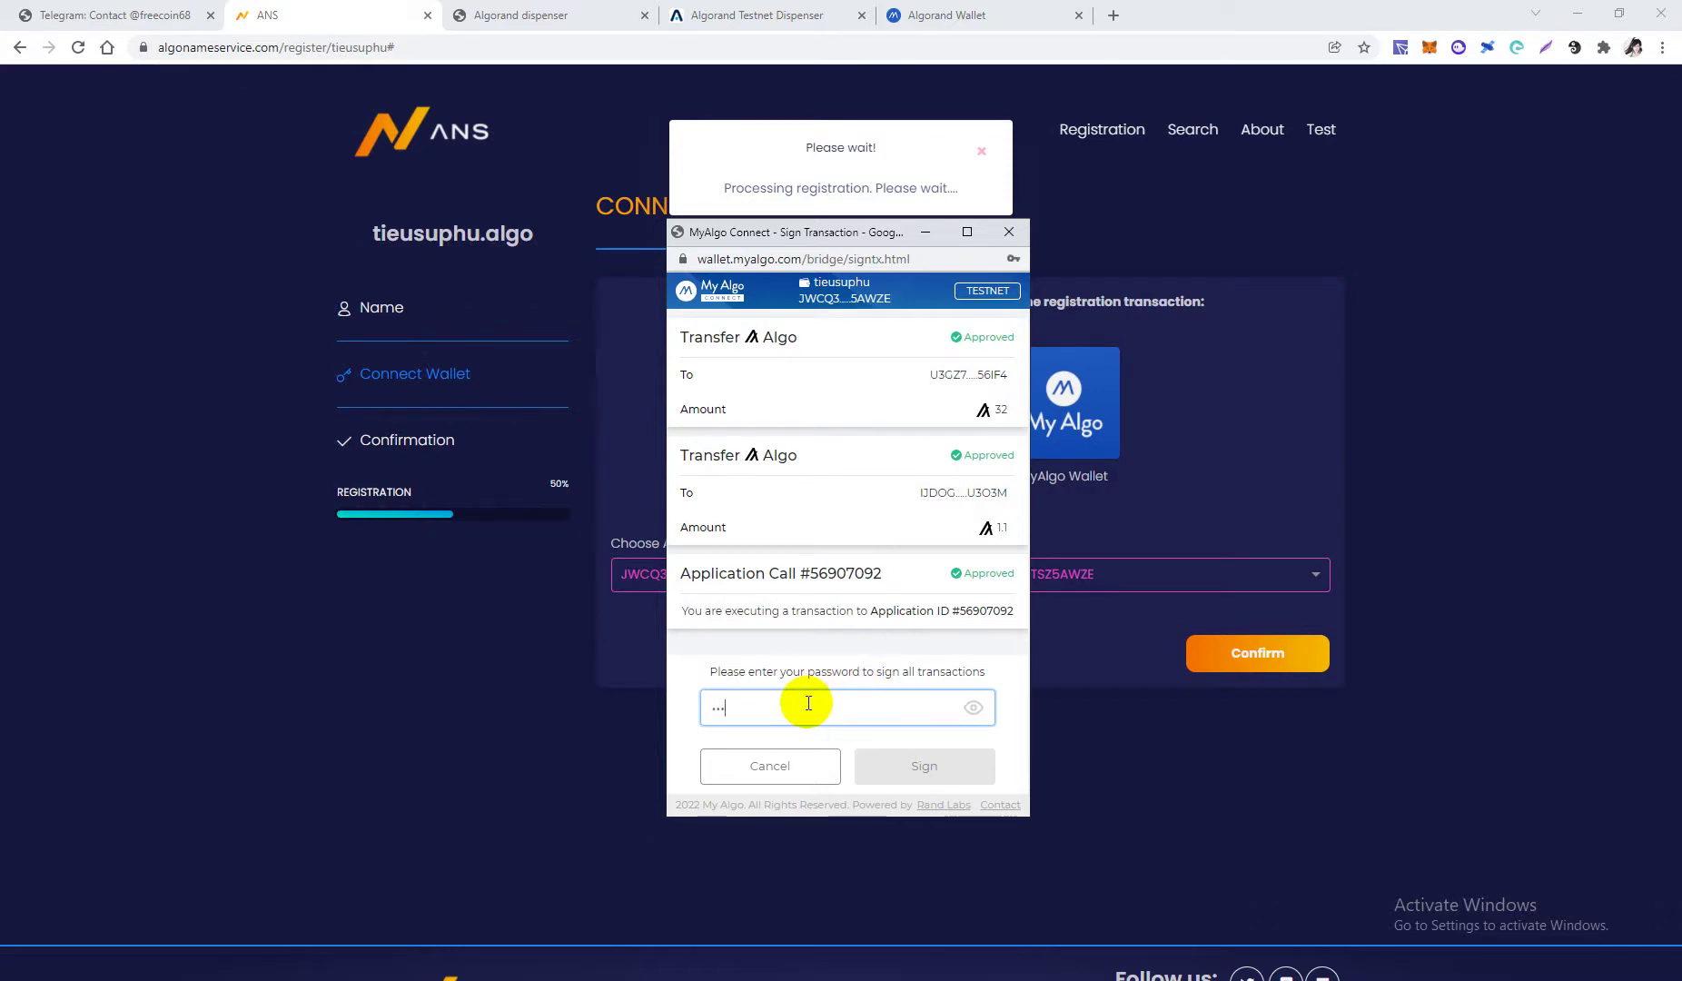
text(•••)
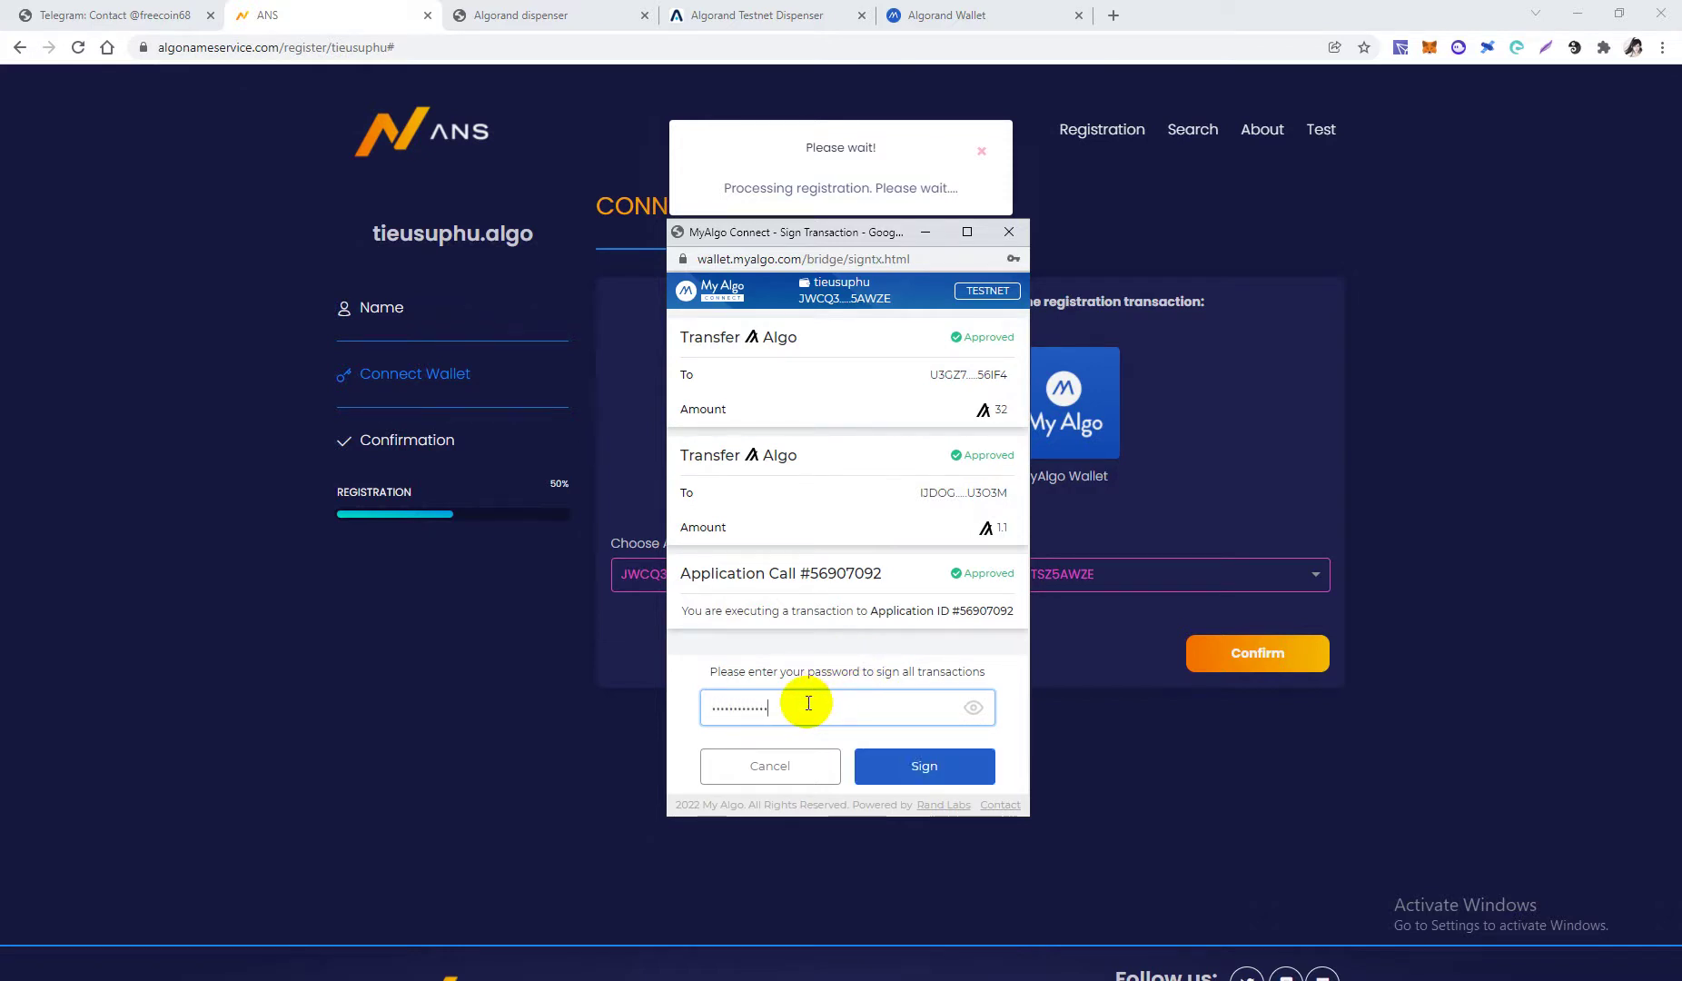
click(887, 766)
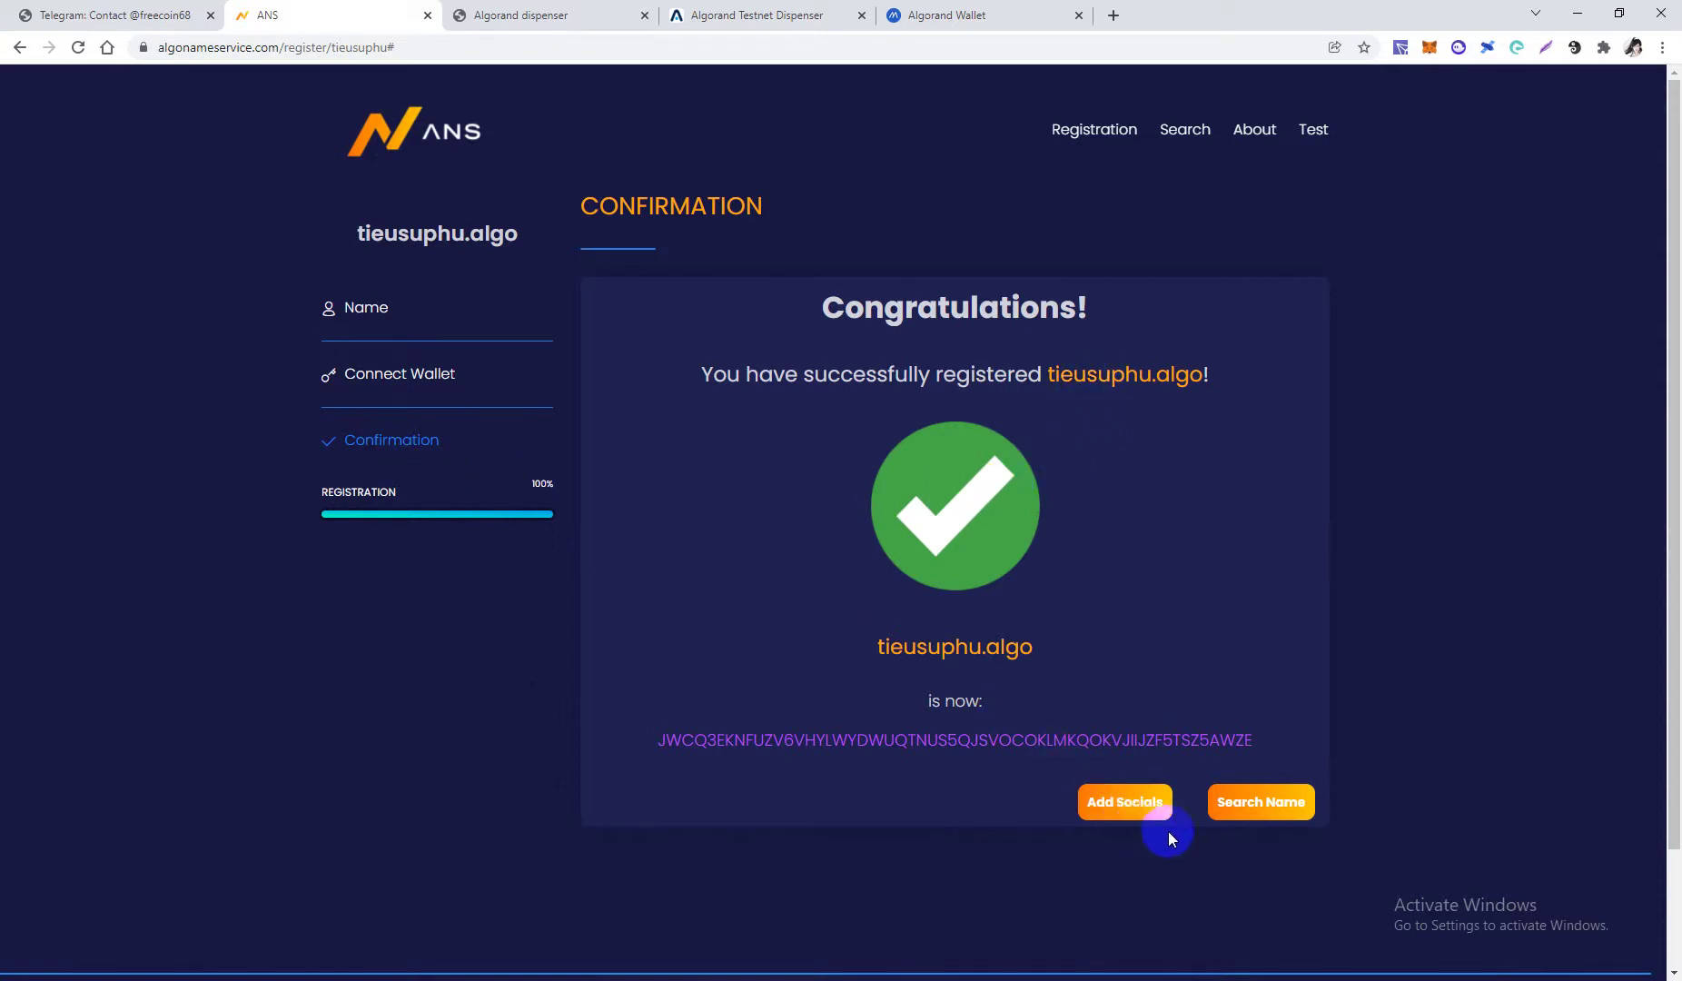
View the new name's owner details, then search crypto4u.algo and find it already taken
click(1222, 811)
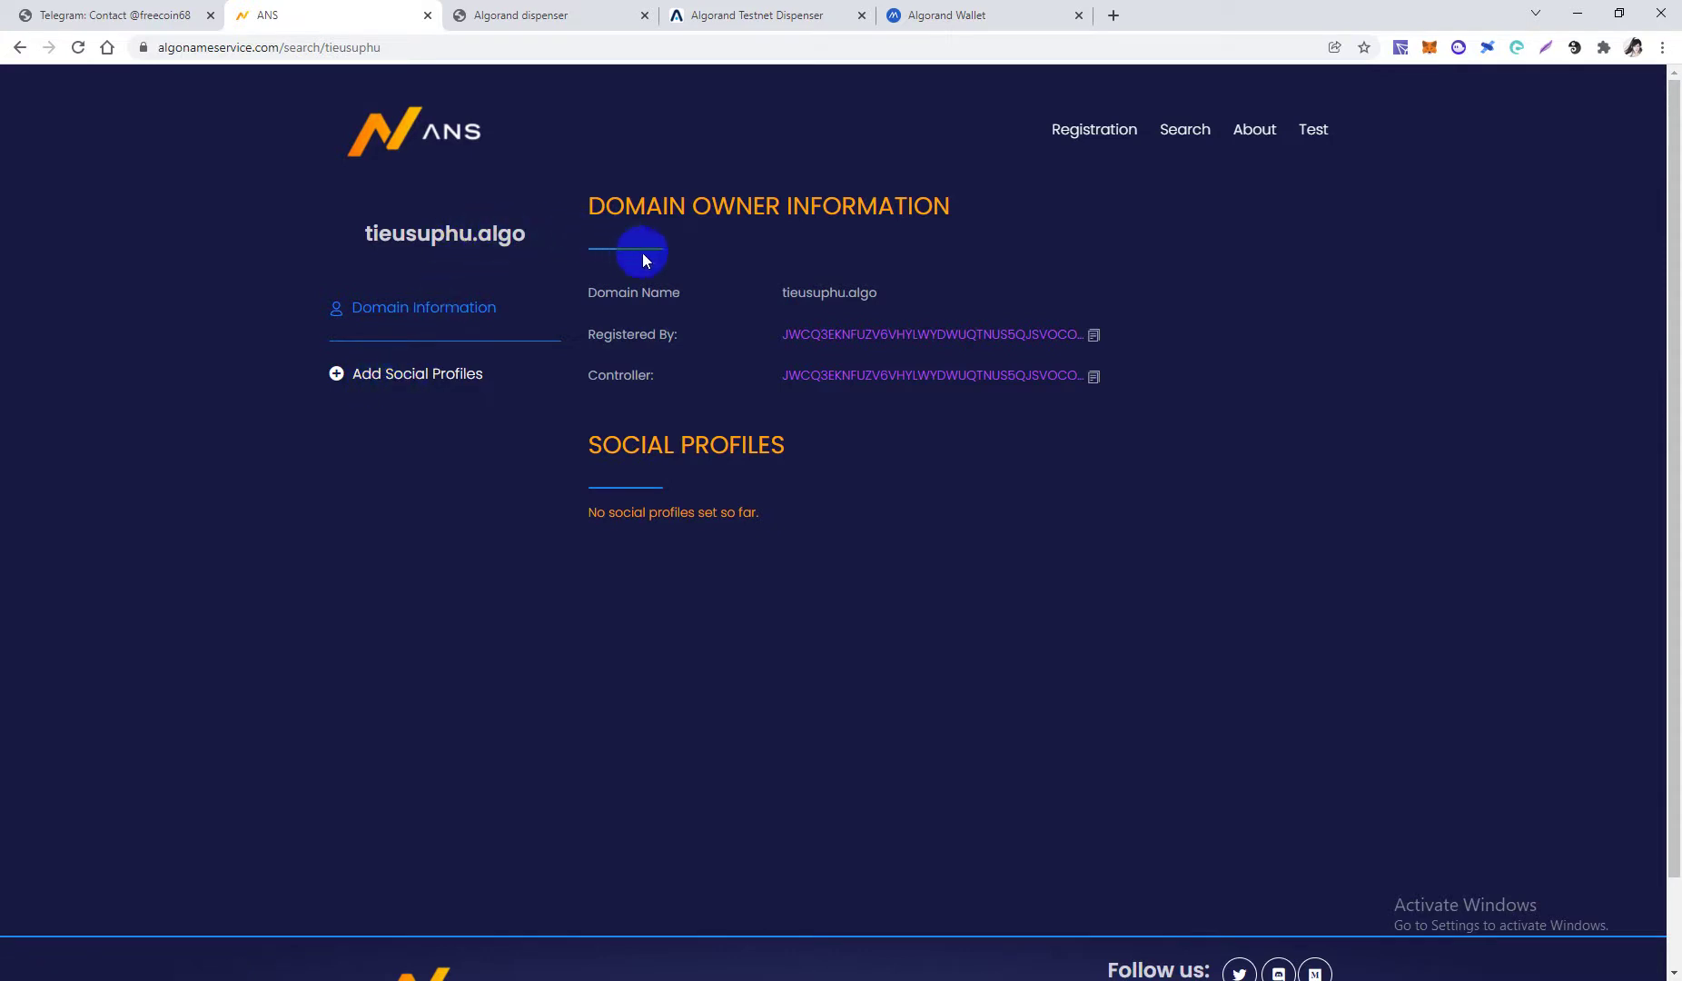
click(1179, 138)
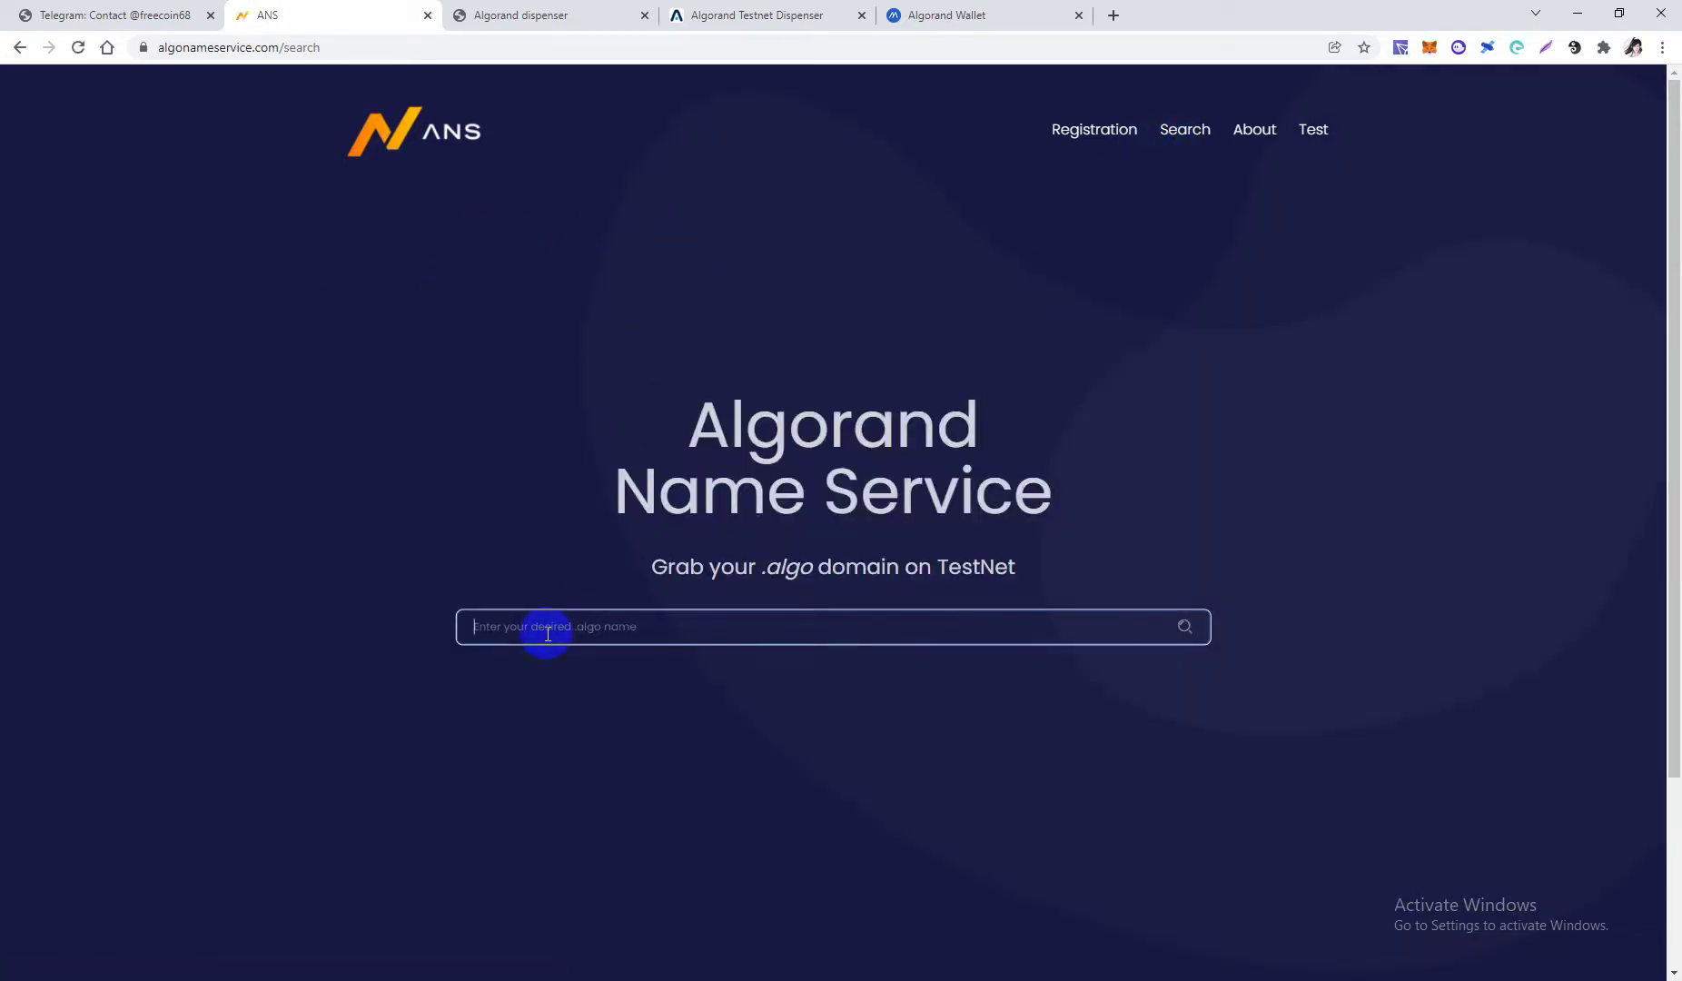
text(cr)
click(1172, 623)
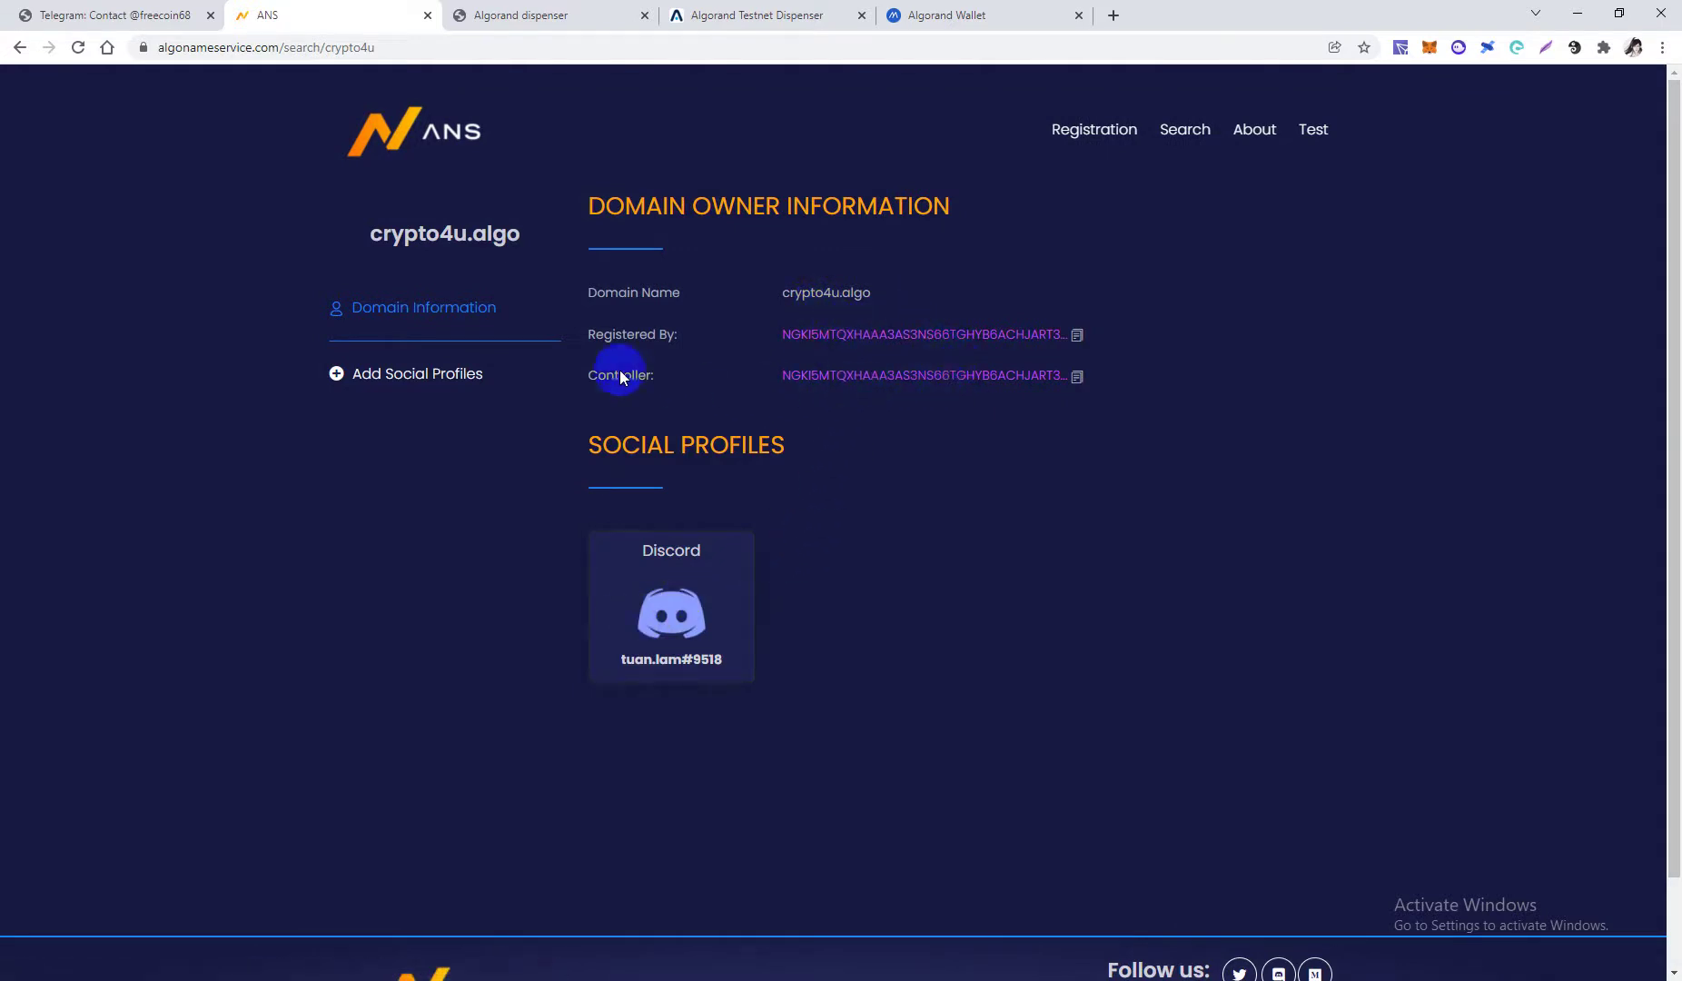
Go back and search crypto4me.algo instead
click(20, 47)
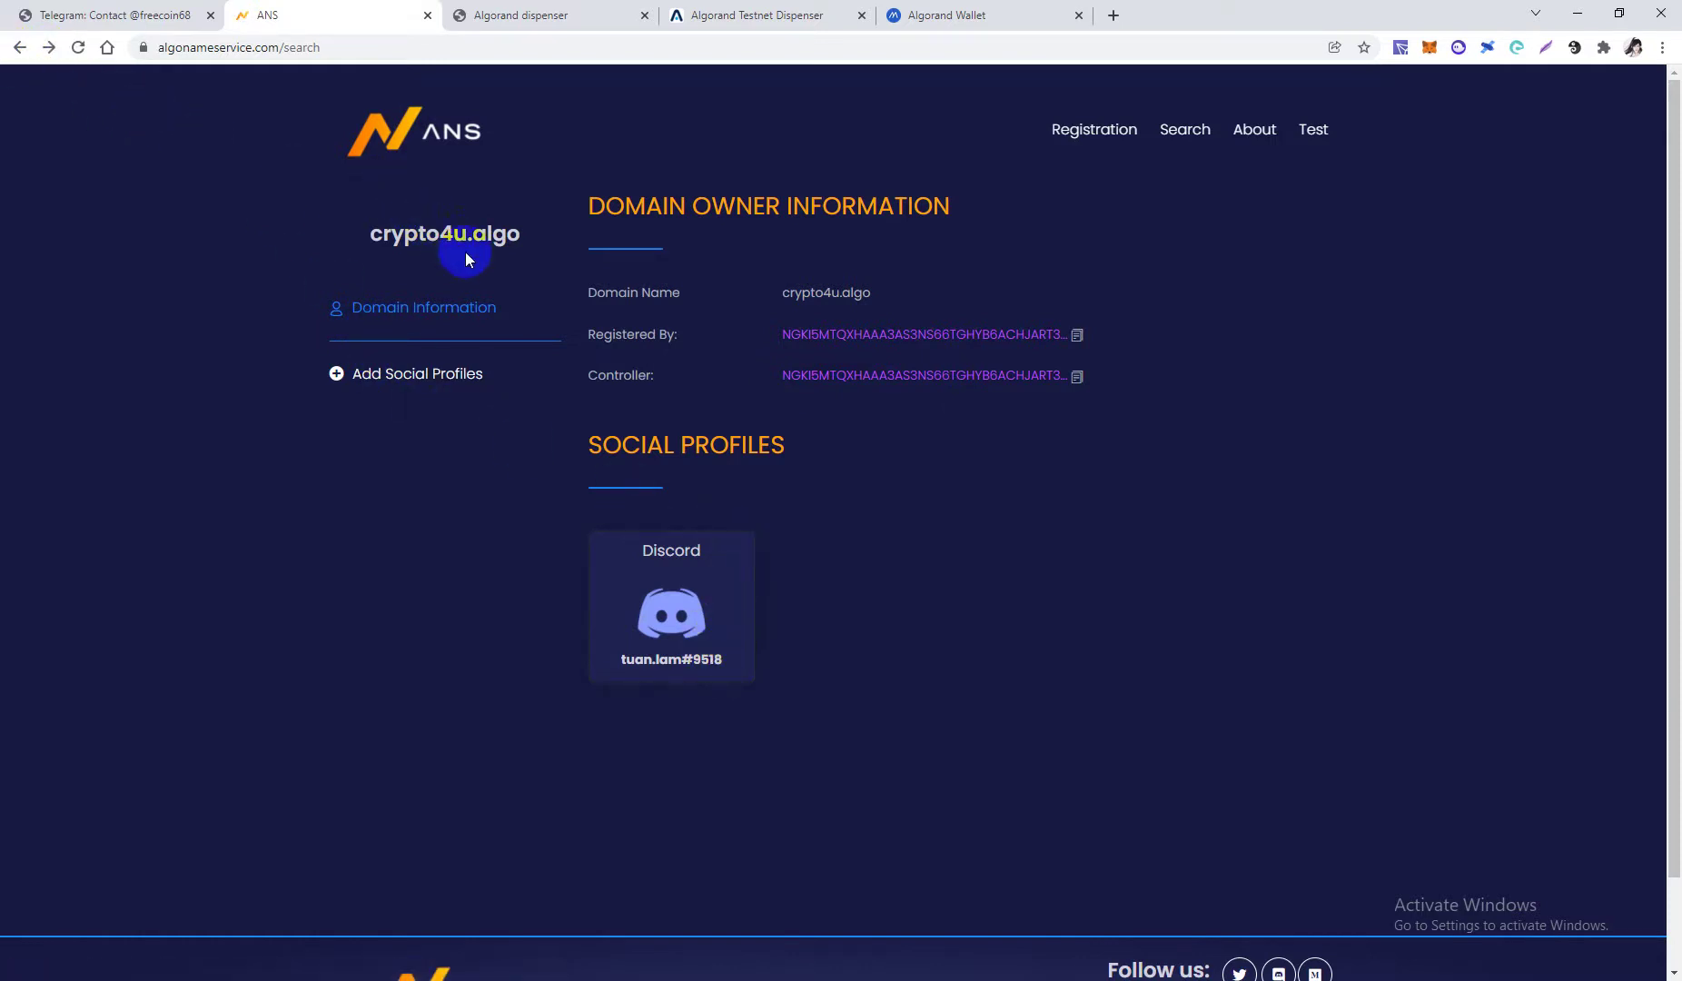
click(531, 620)
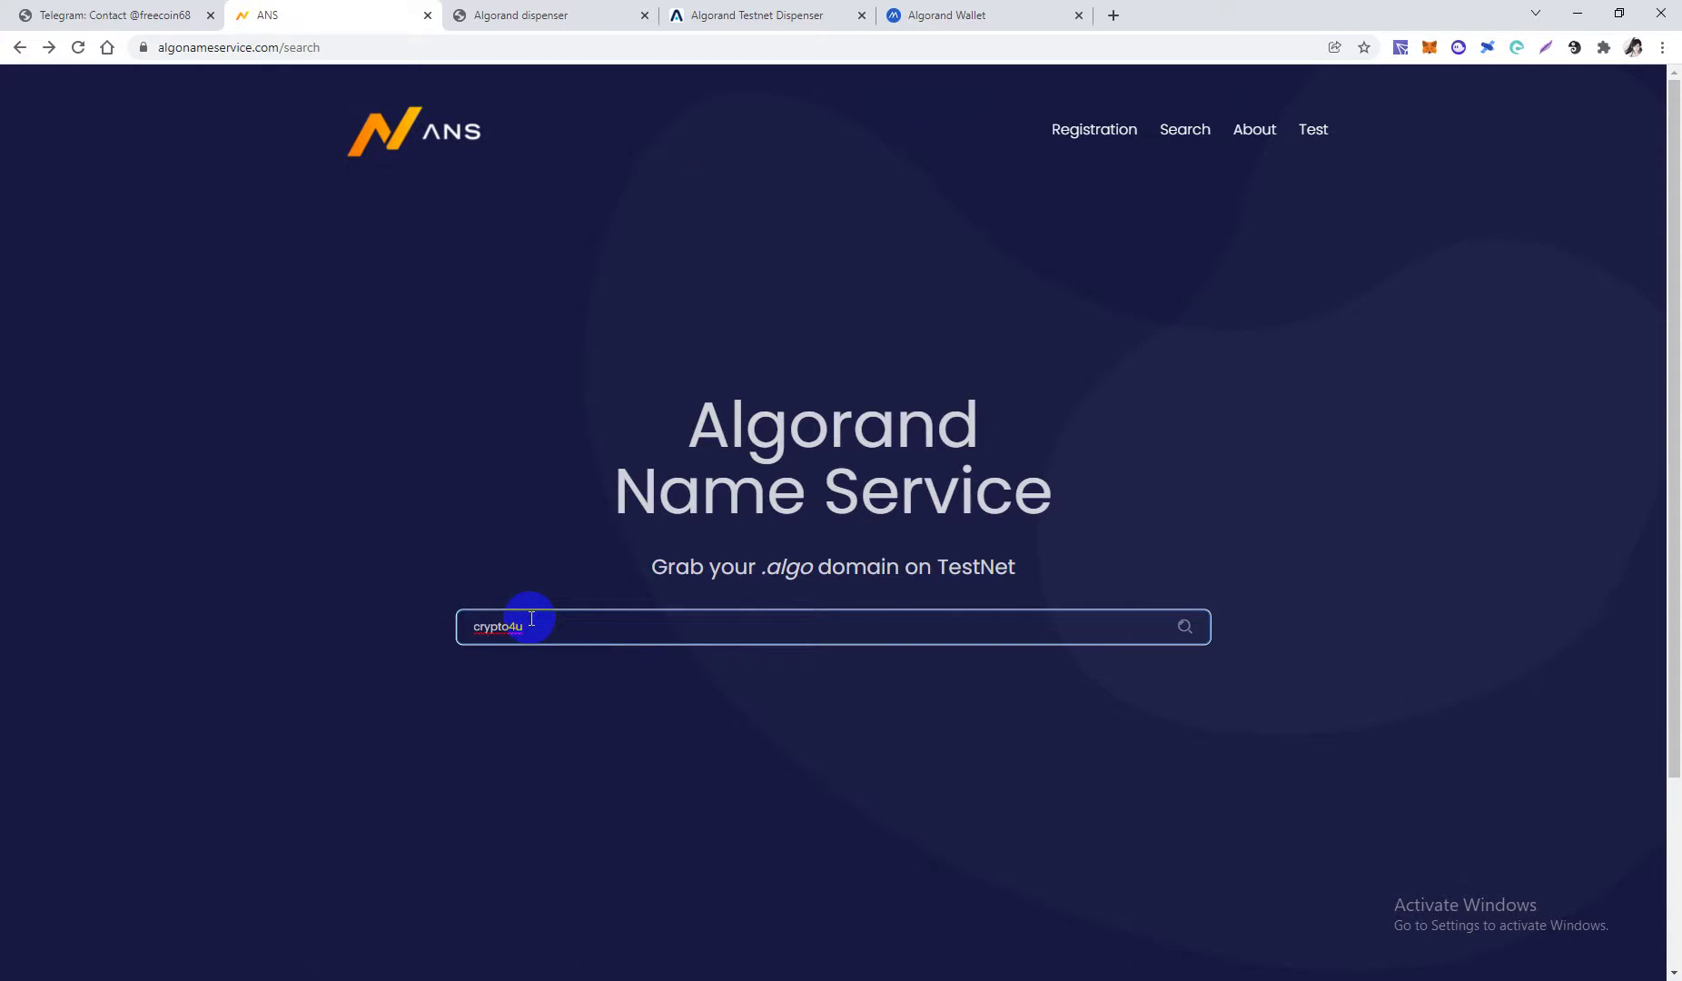
text(me)
click(1185, 627)
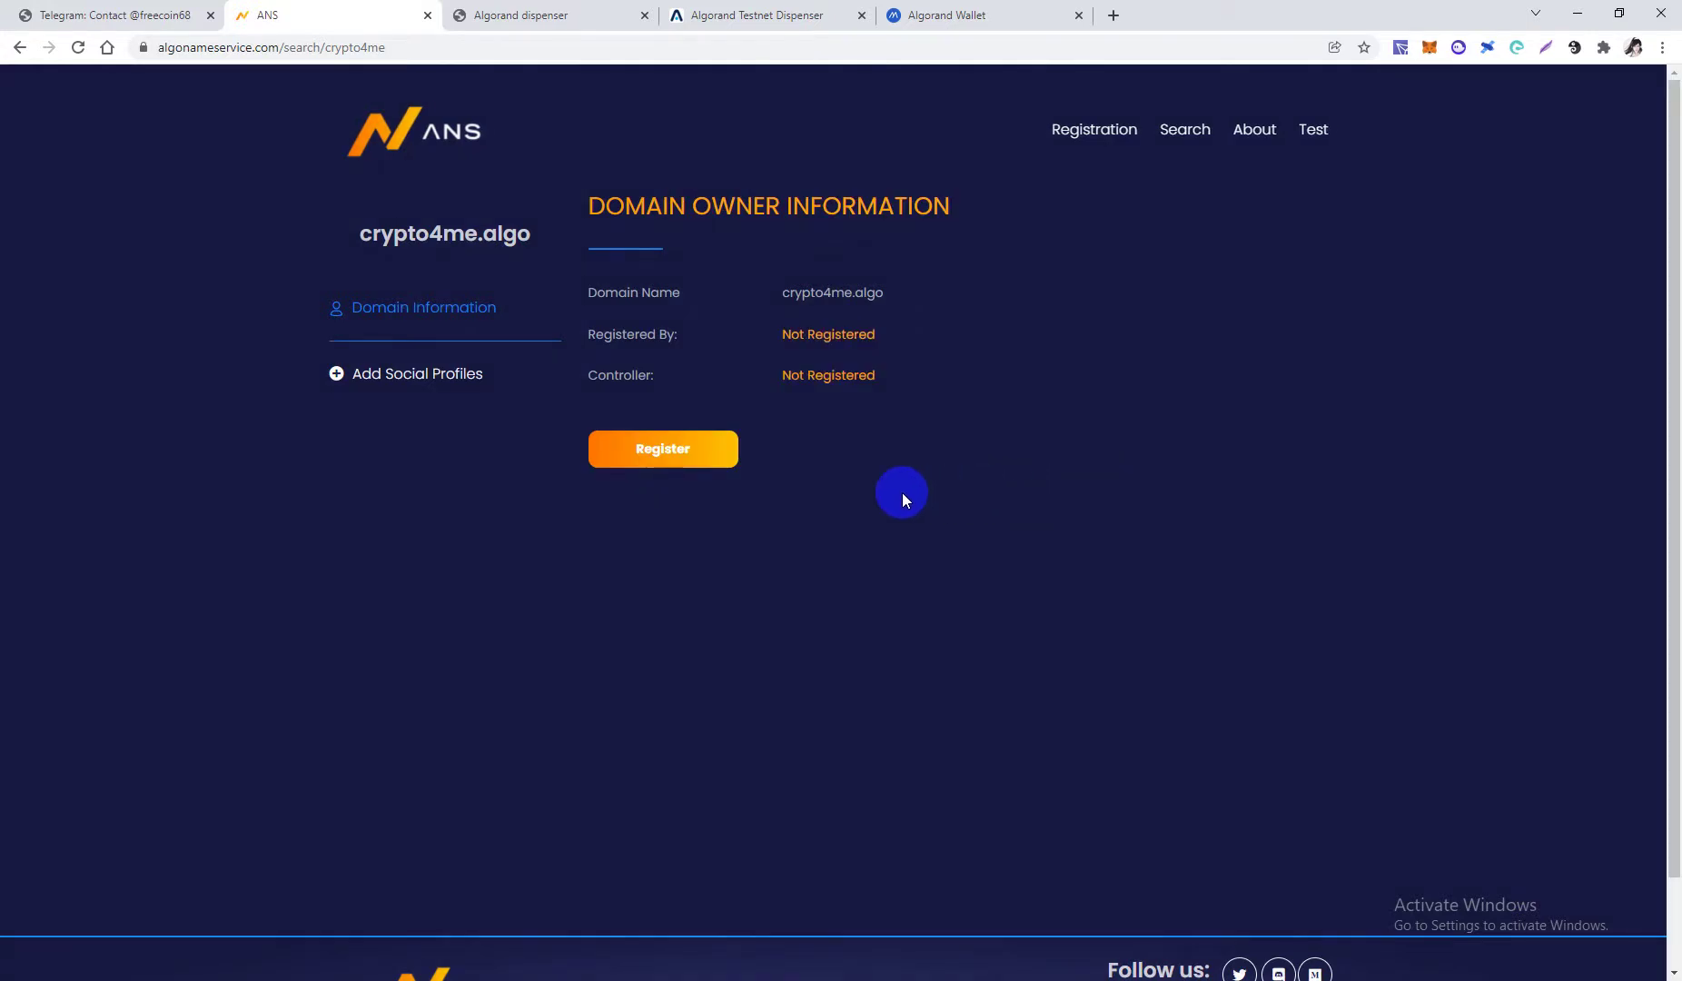
Start registering crypto4me.algo, pass the I'm not a robot check, and proceed
click(691, 459)
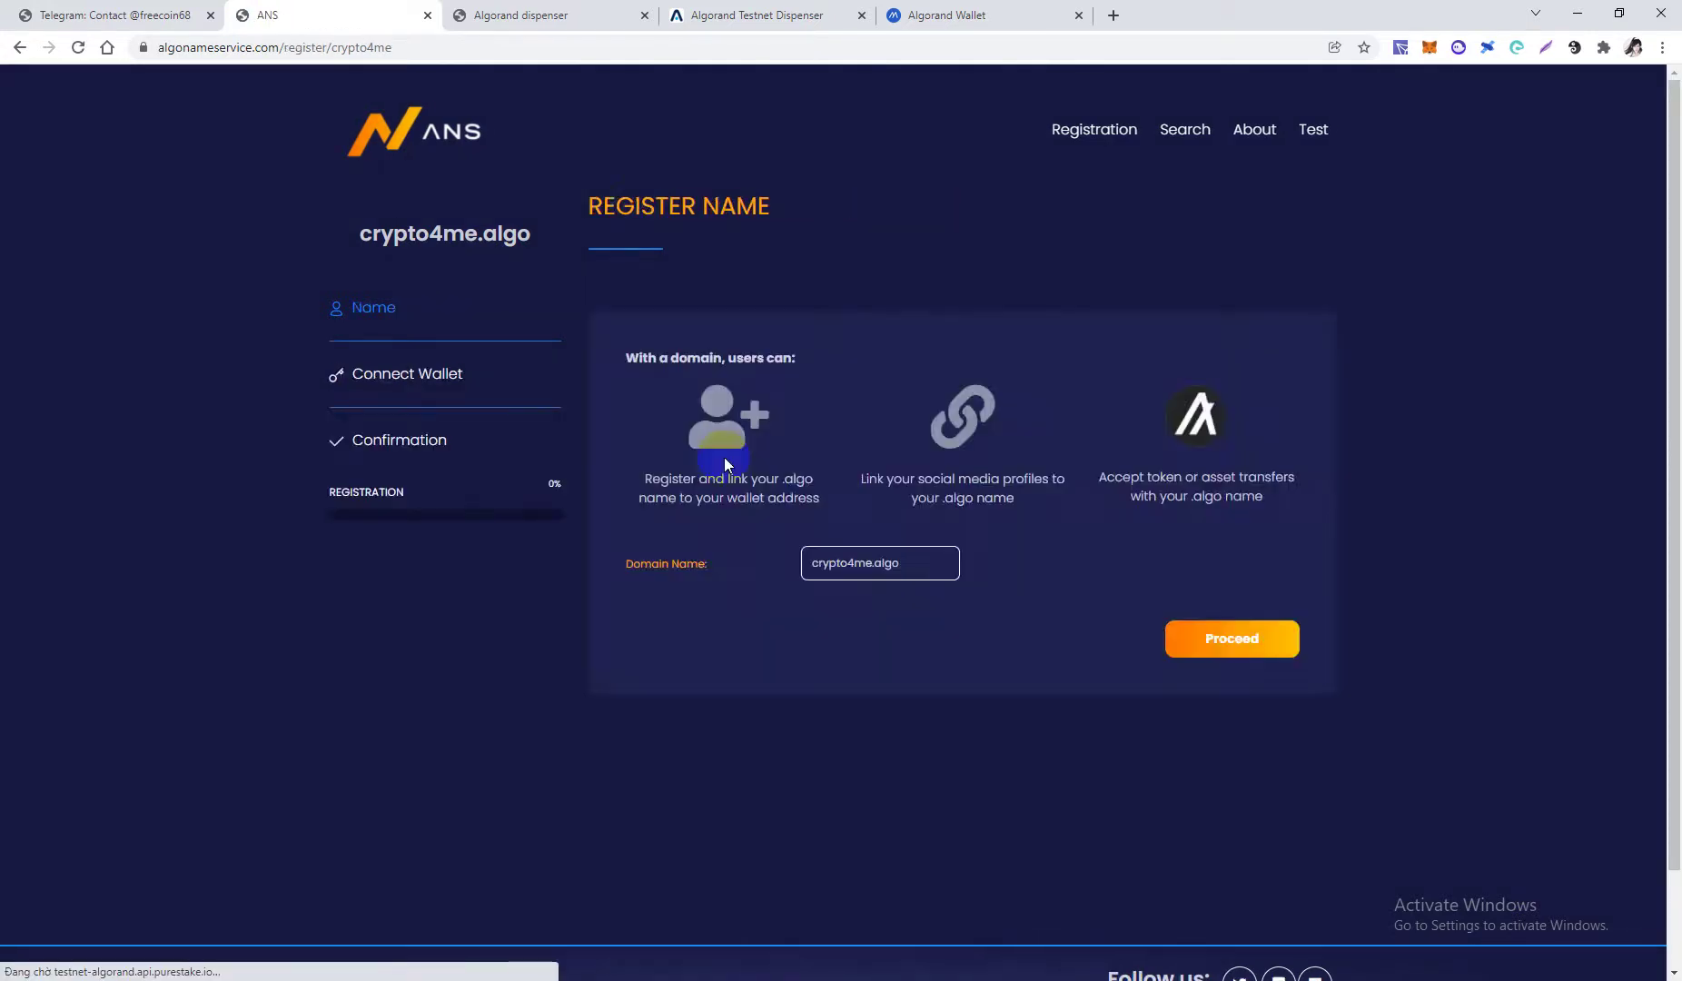
click(647, 640)
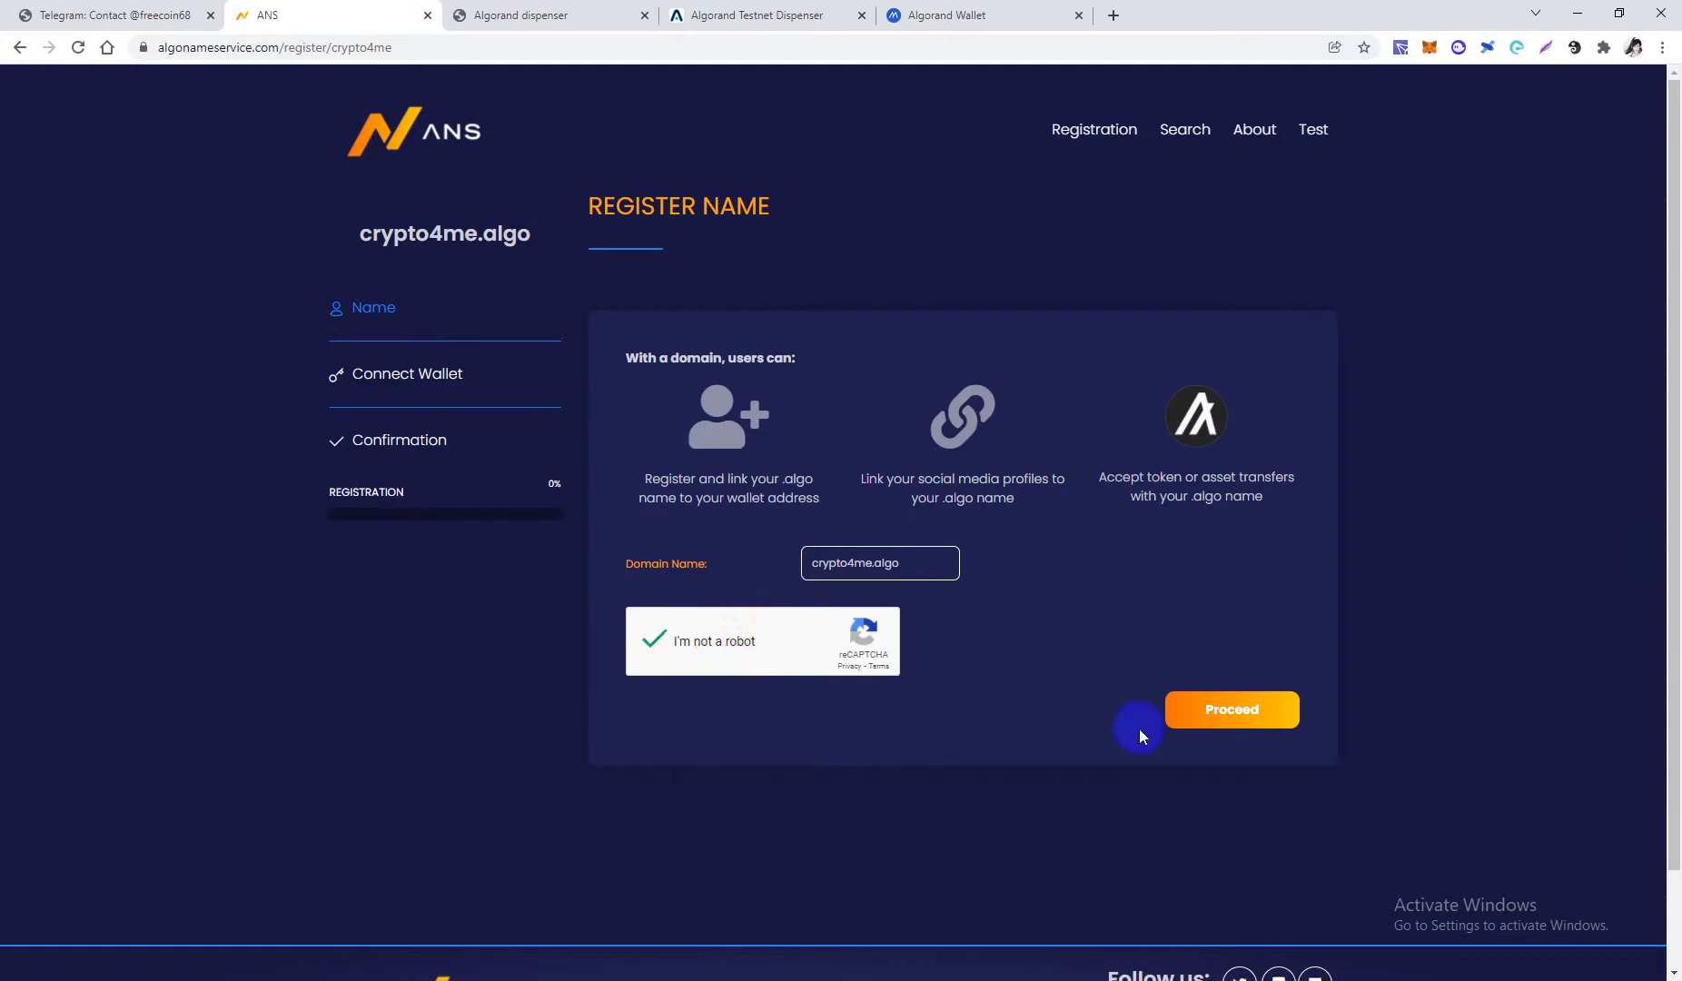
click(1228, 723)
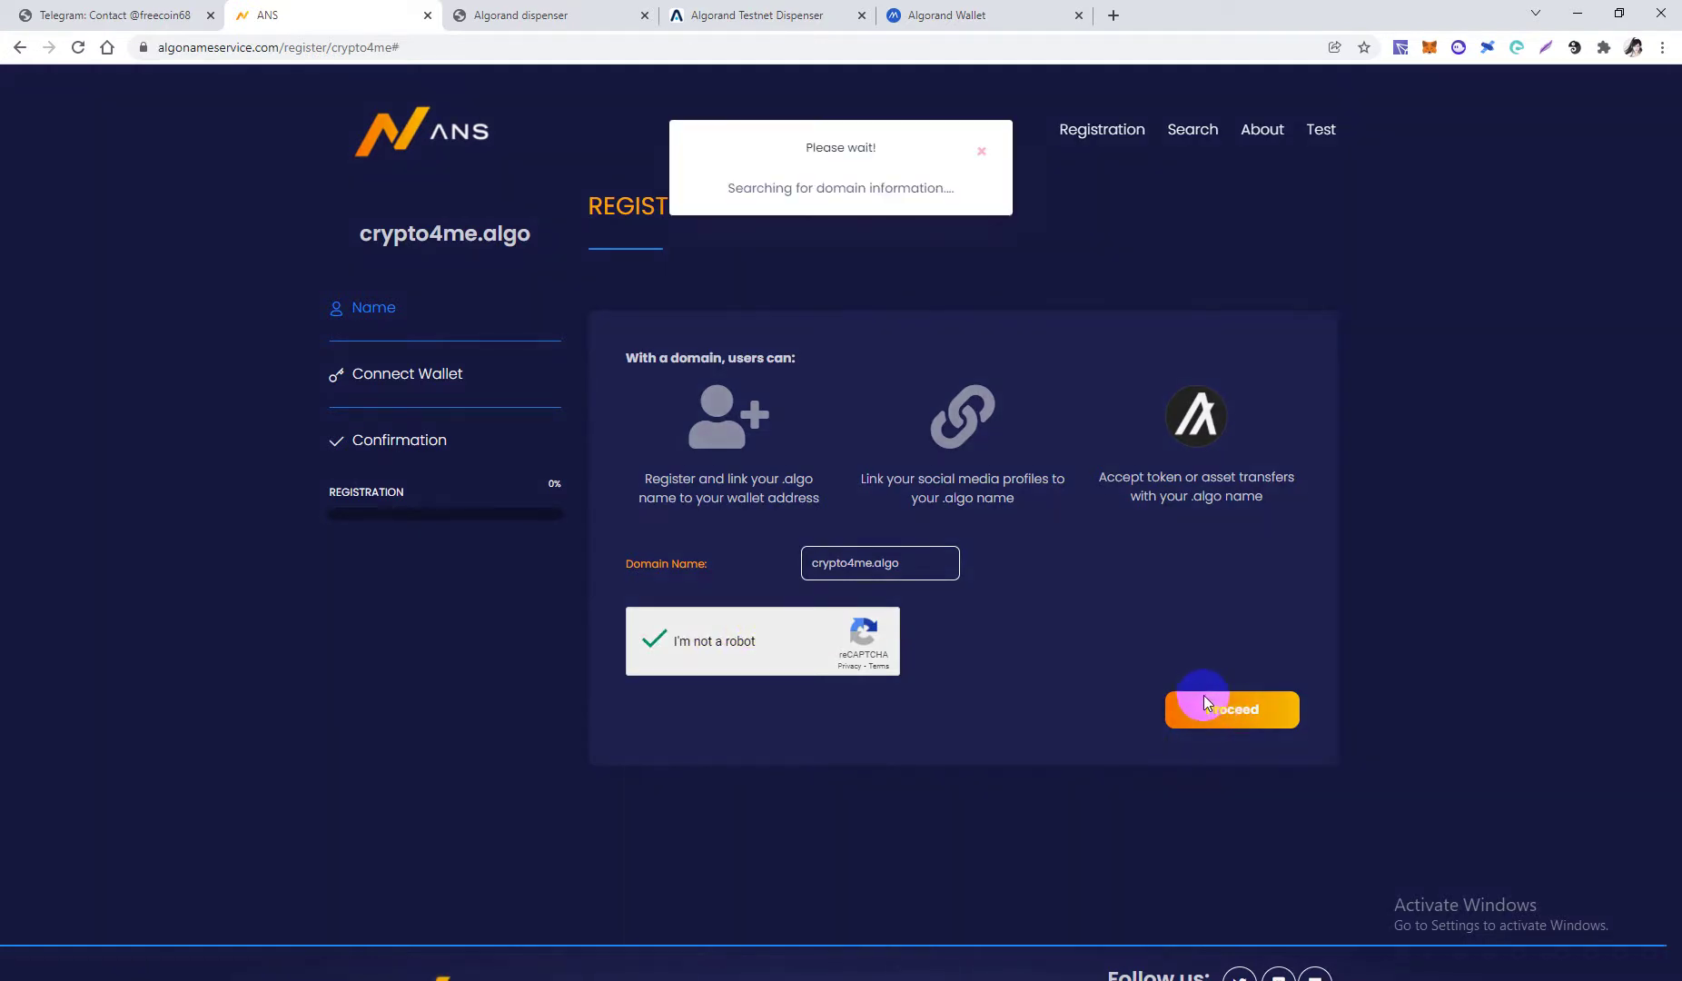
Choose MyAlgo Wallet and unlock it with the wallet password
click(1063, 404)
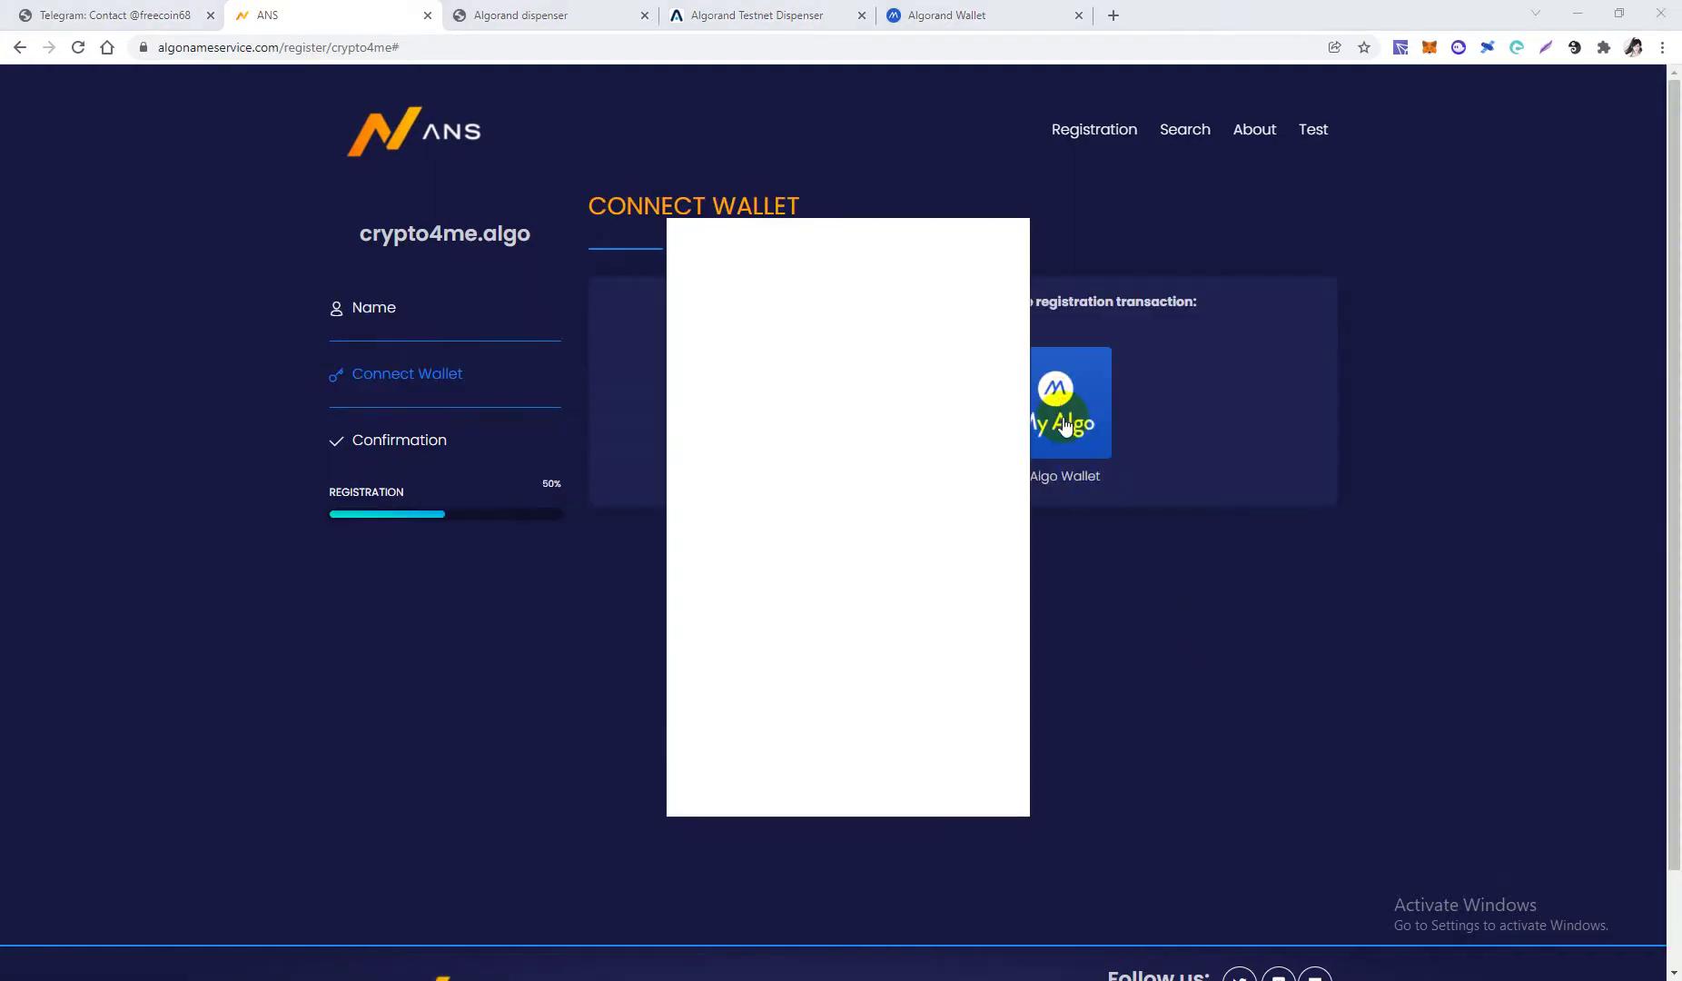
click(811, 626)
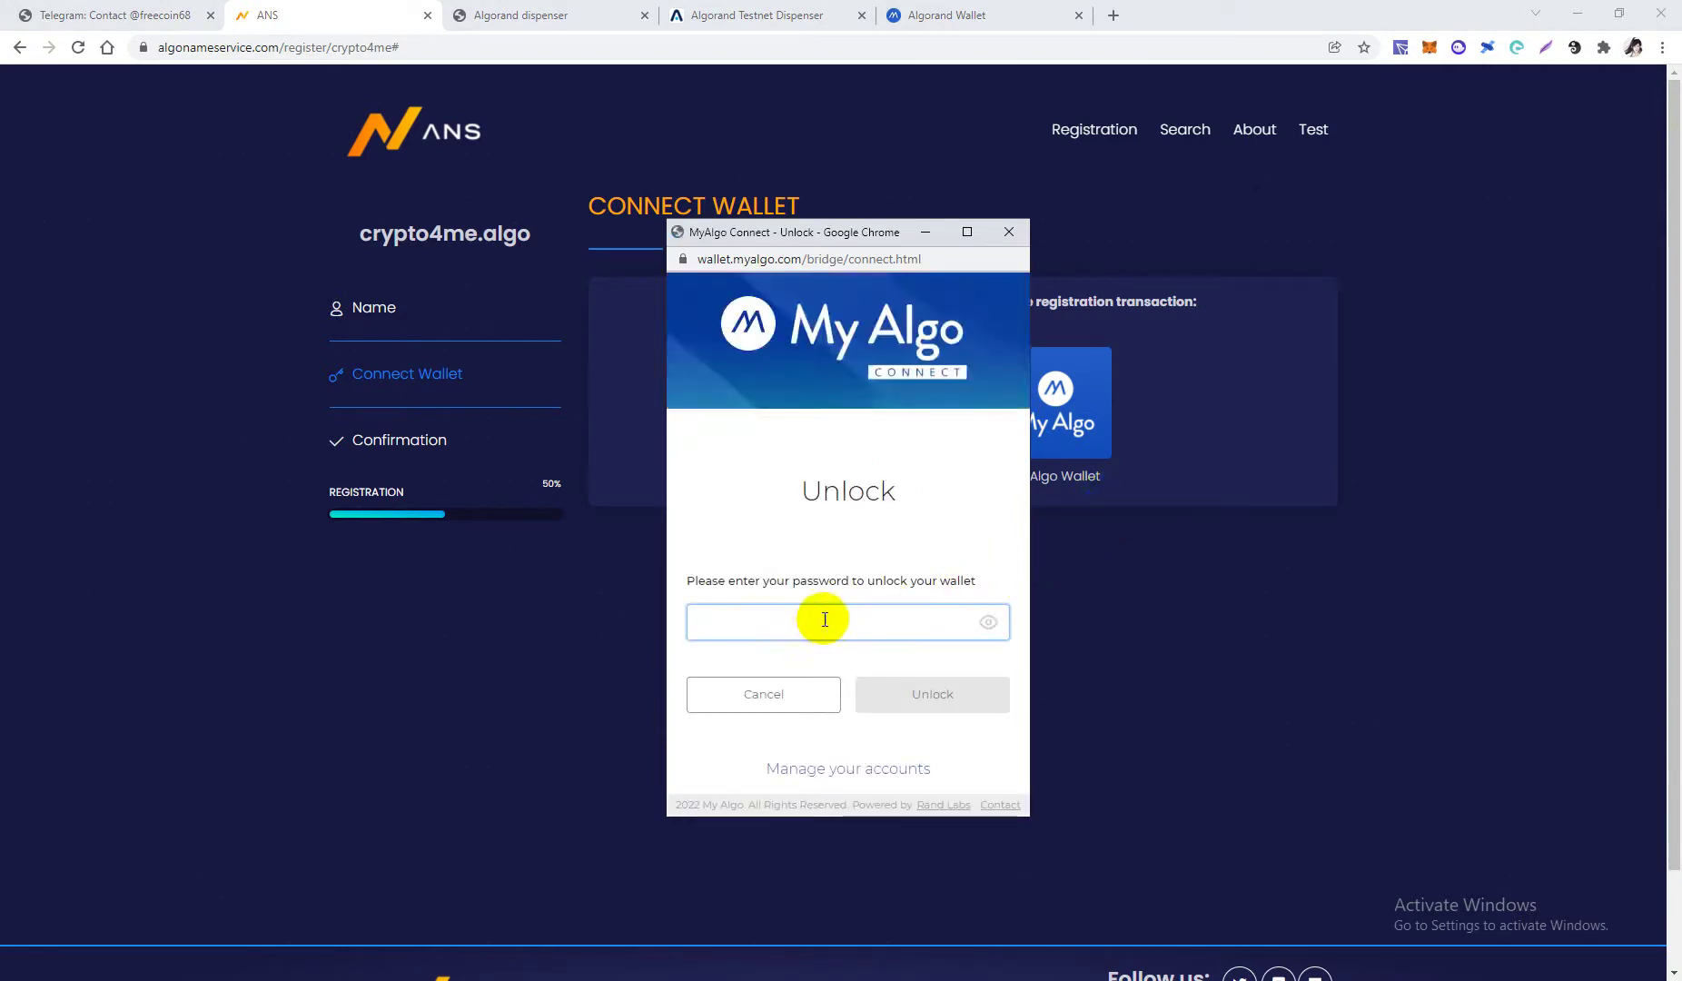
text(•••••)
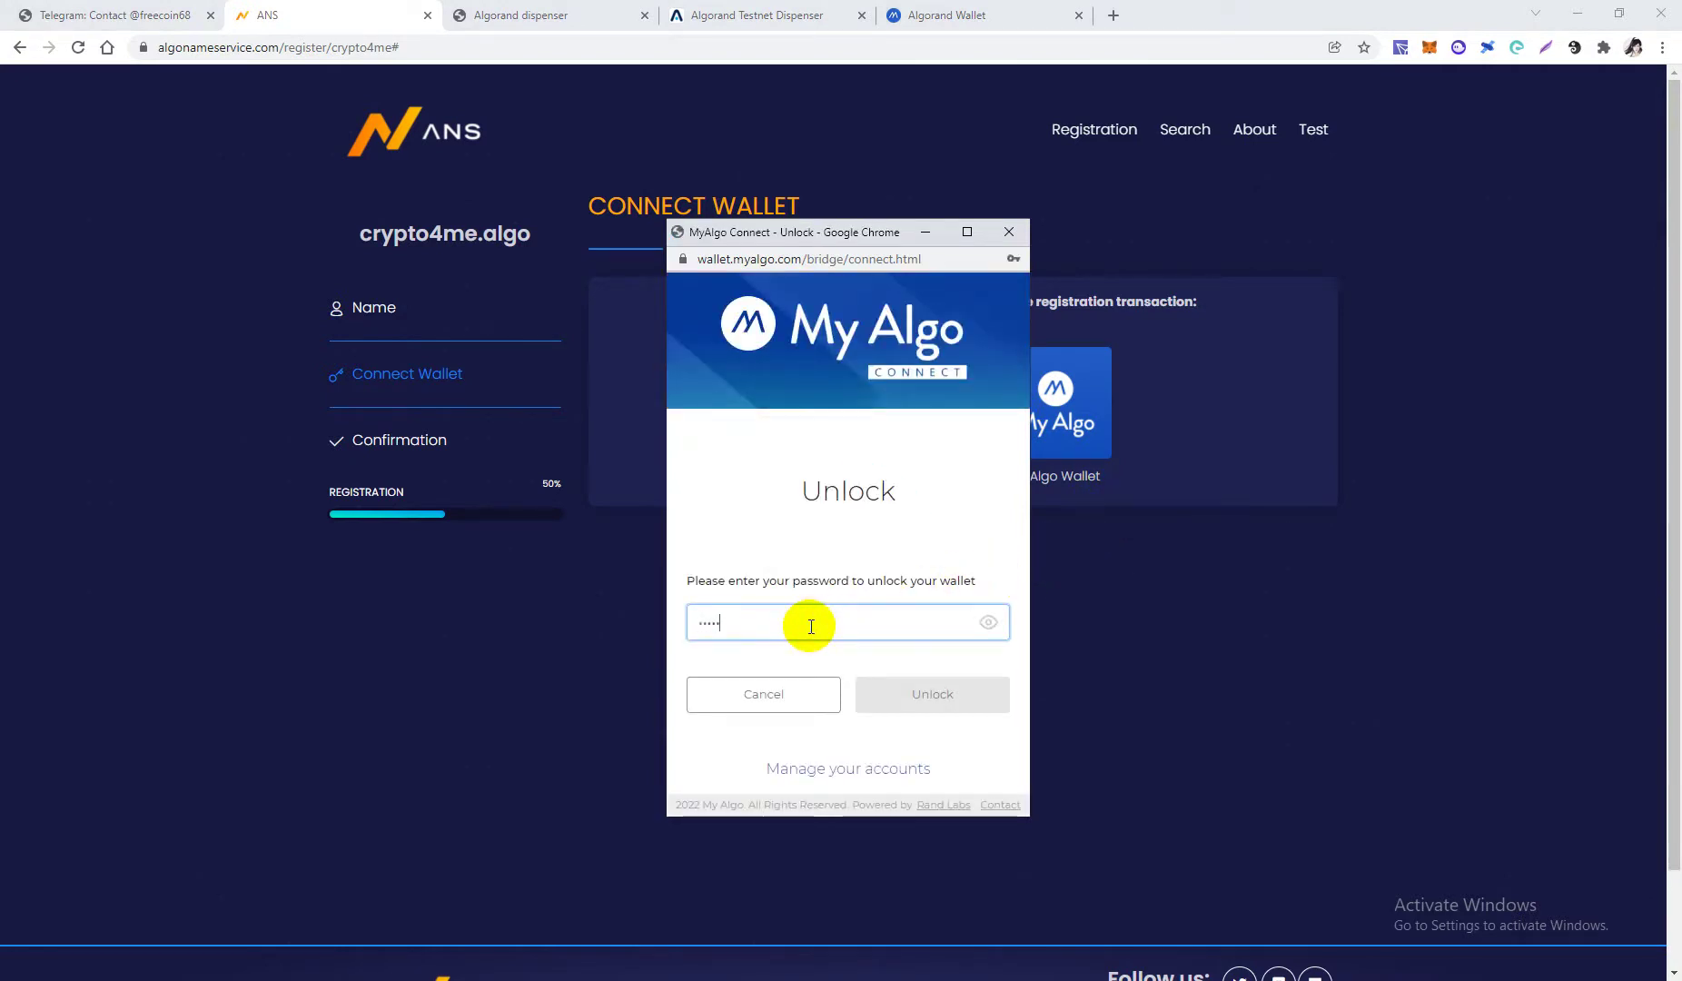
text(•••)
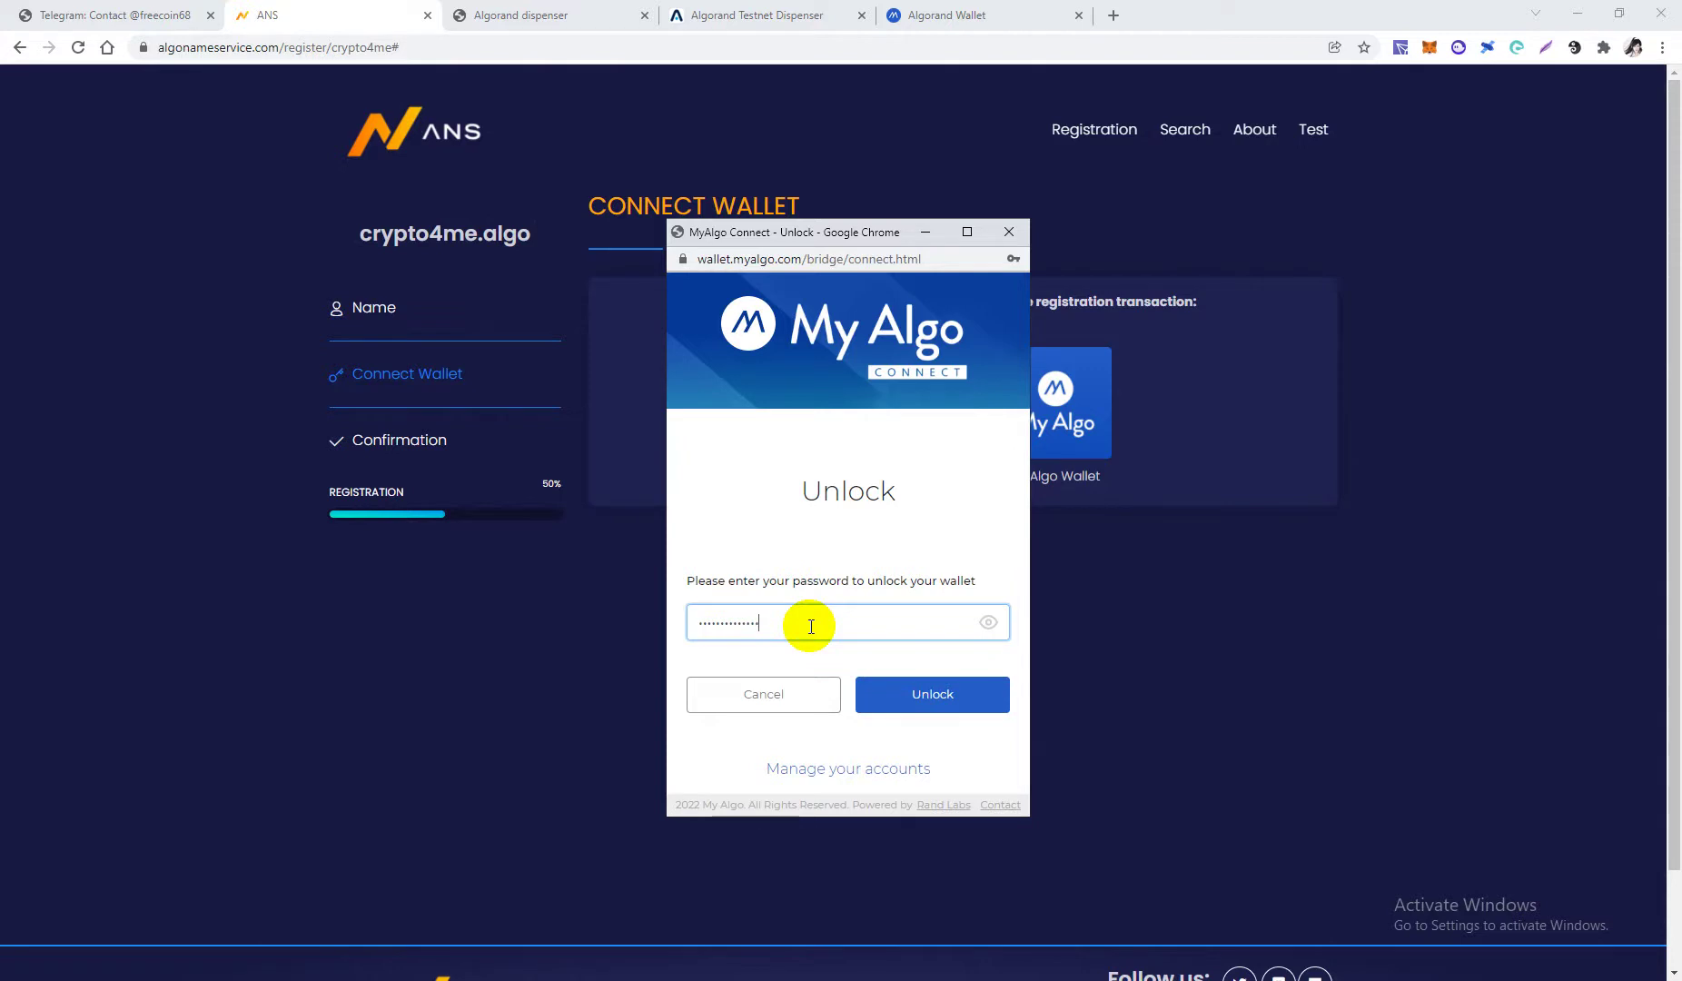
click(892, 692)
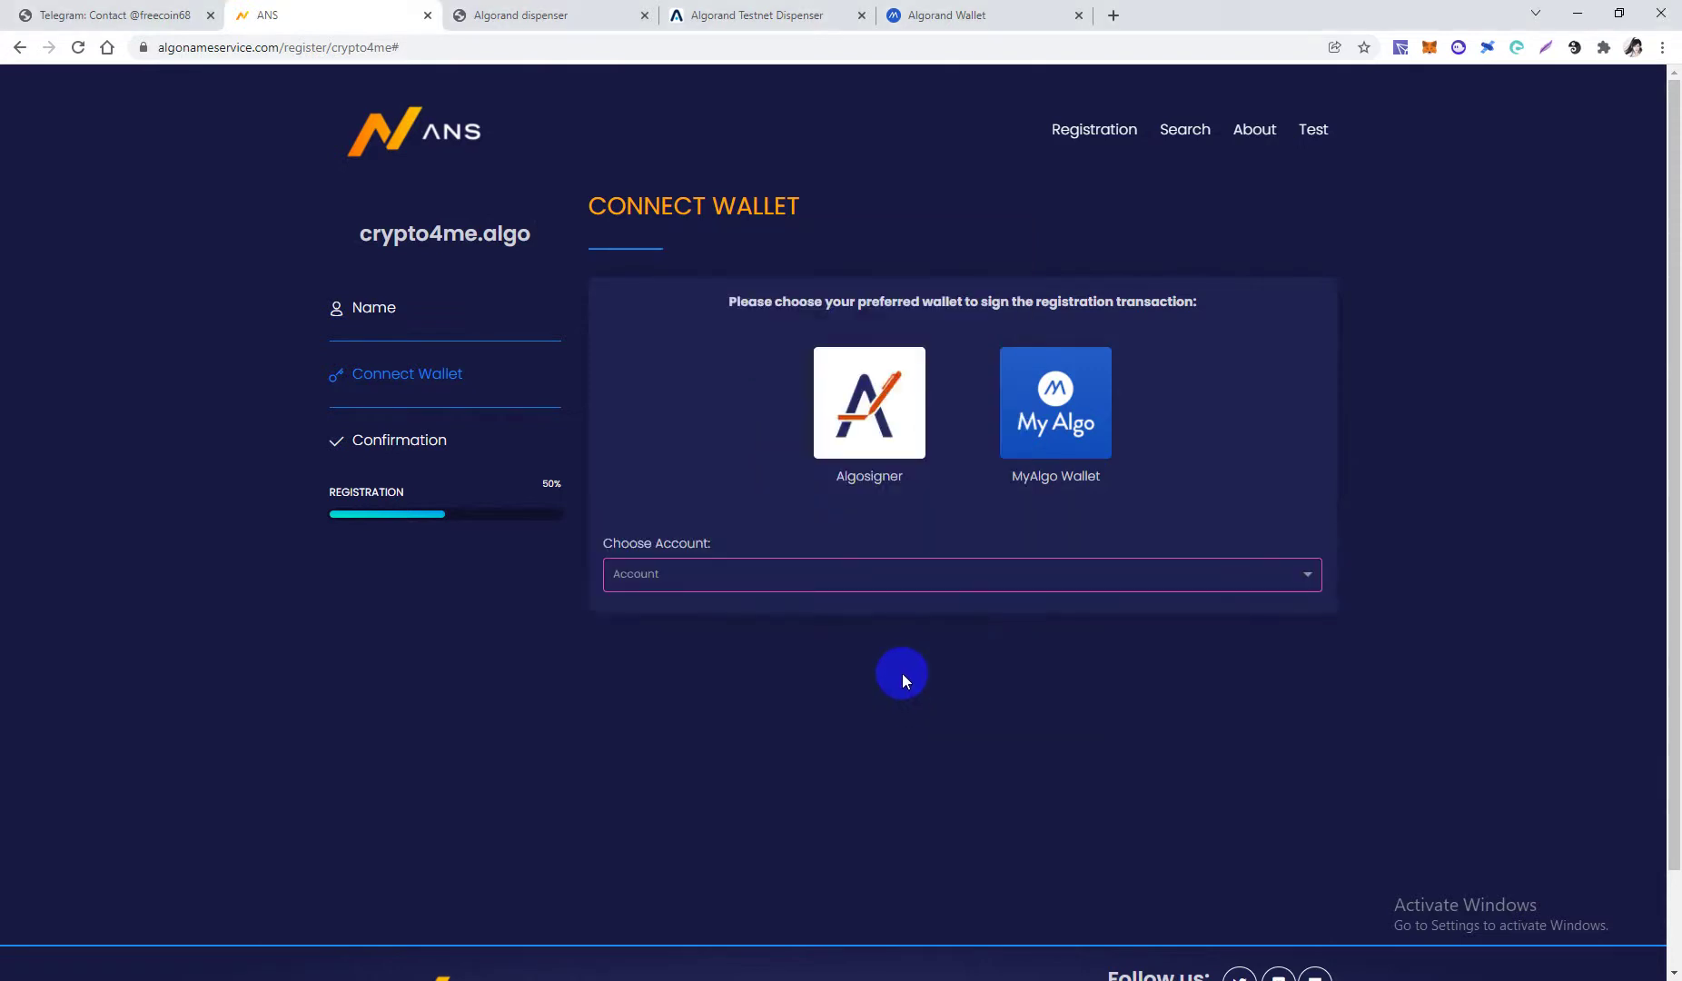
Select the wallet's account and confirm the testnet registration fee
click(908, 586)
click(917, 625)
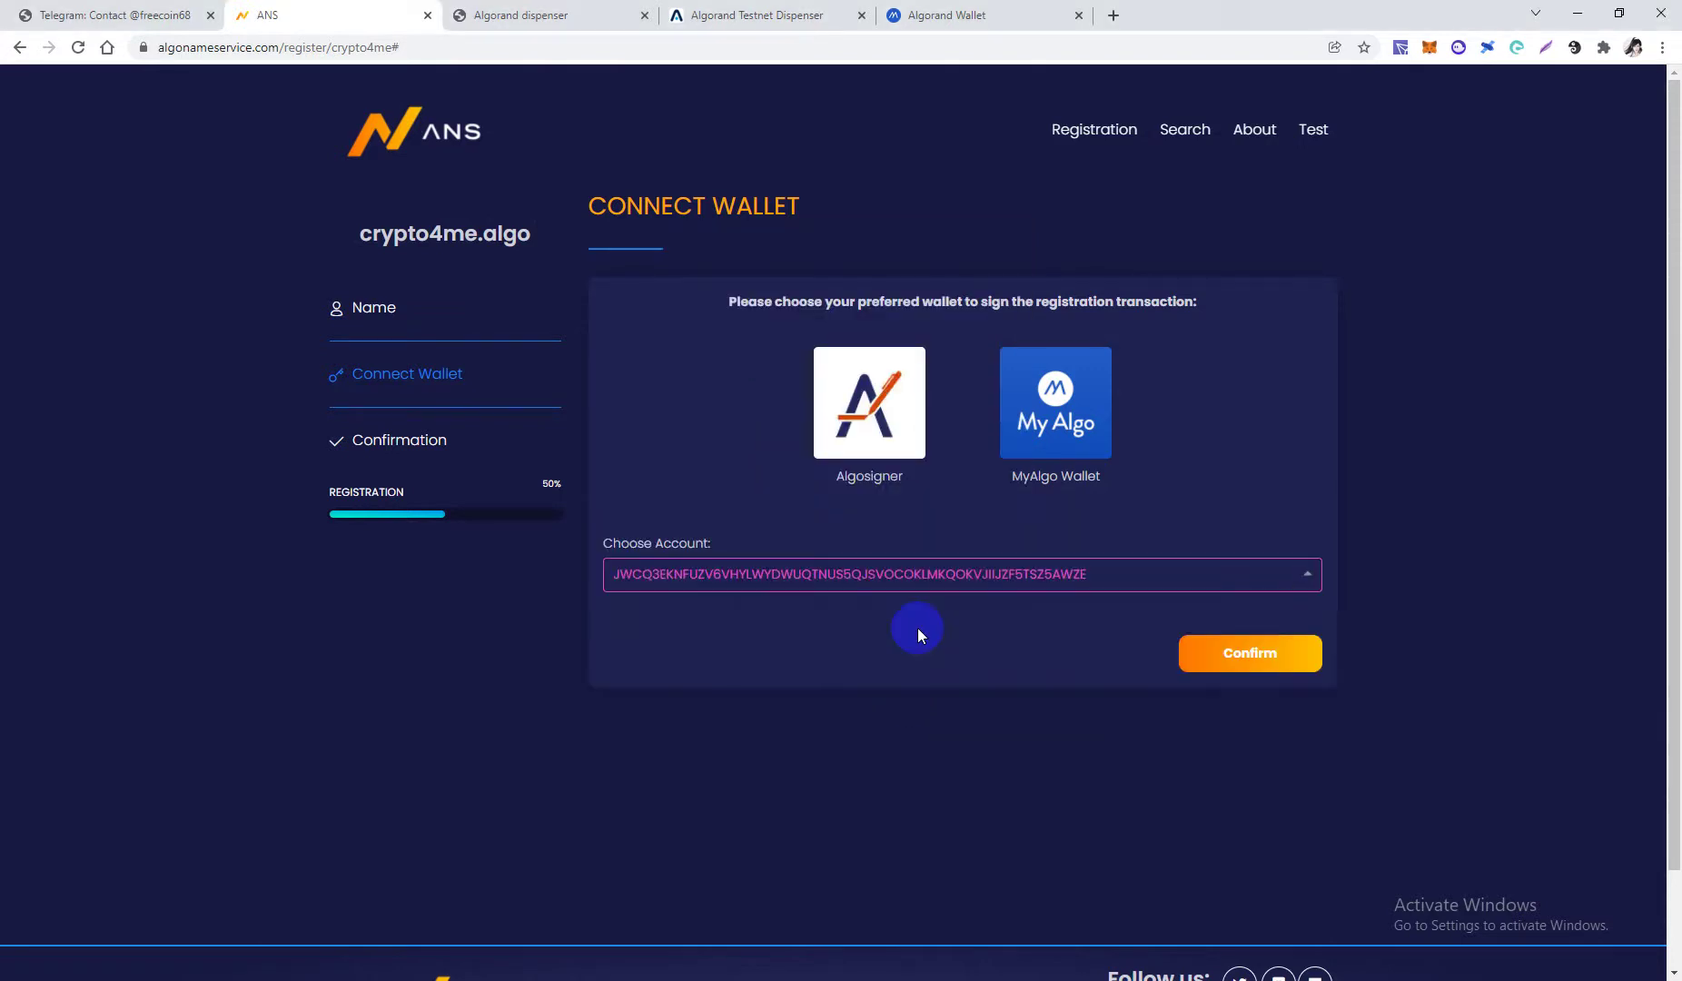
click(1251, 653)
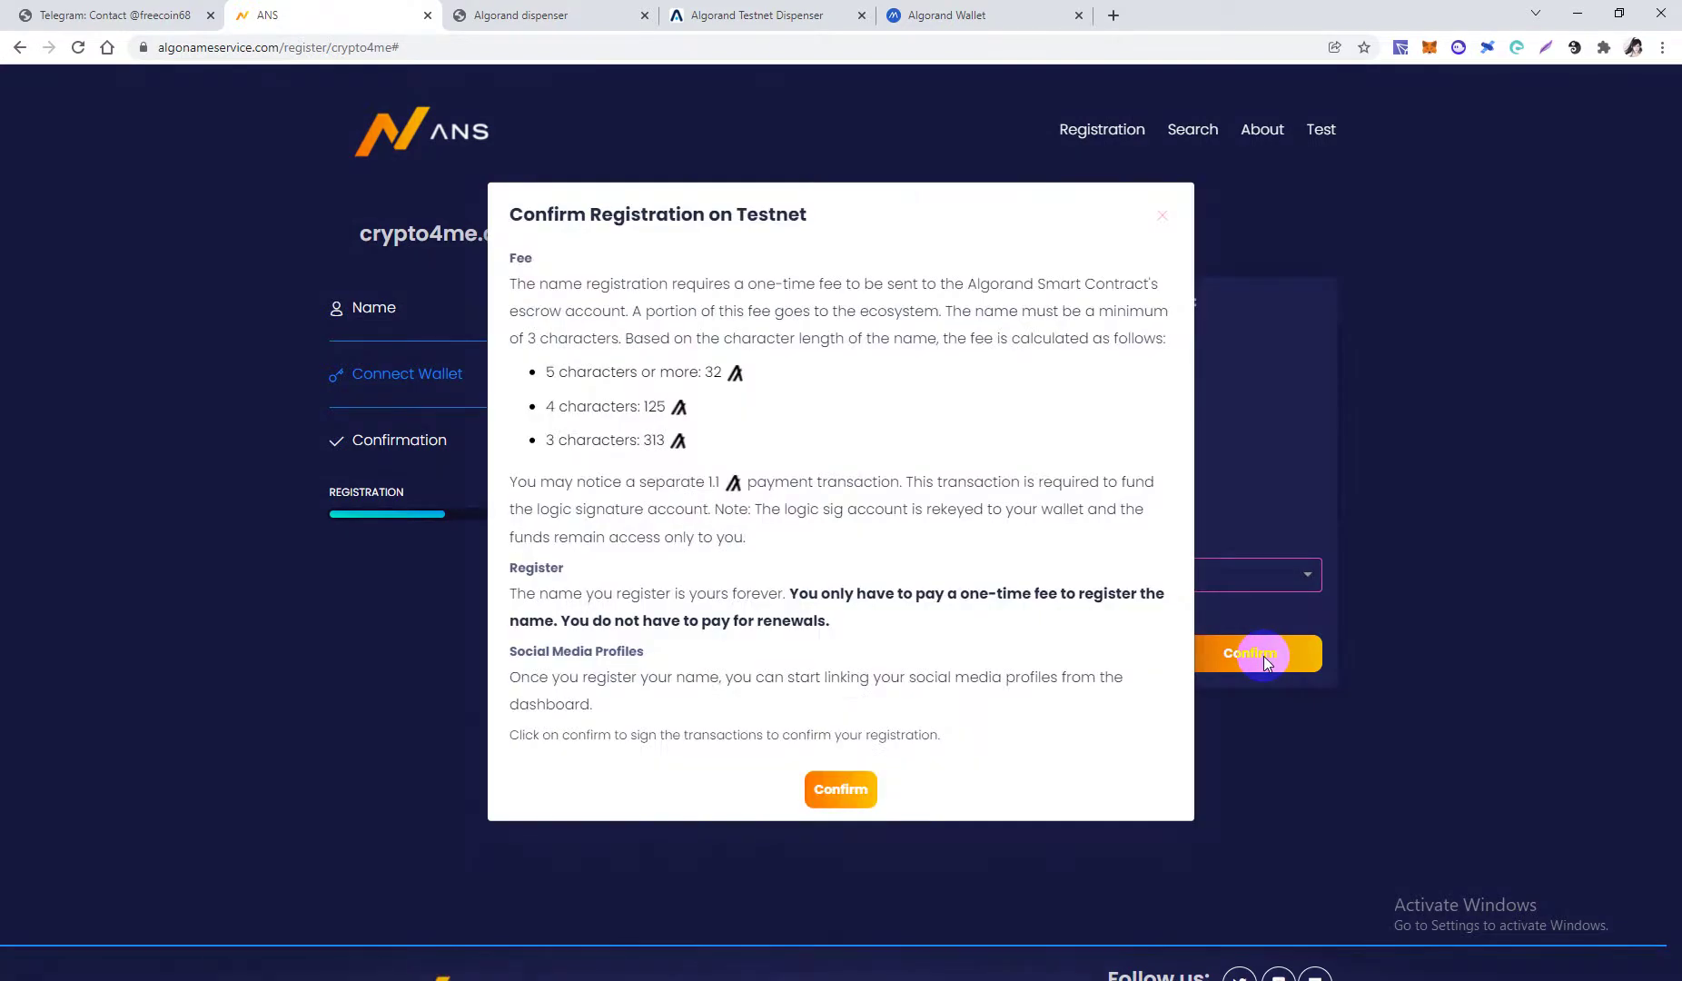
click(821, 787)
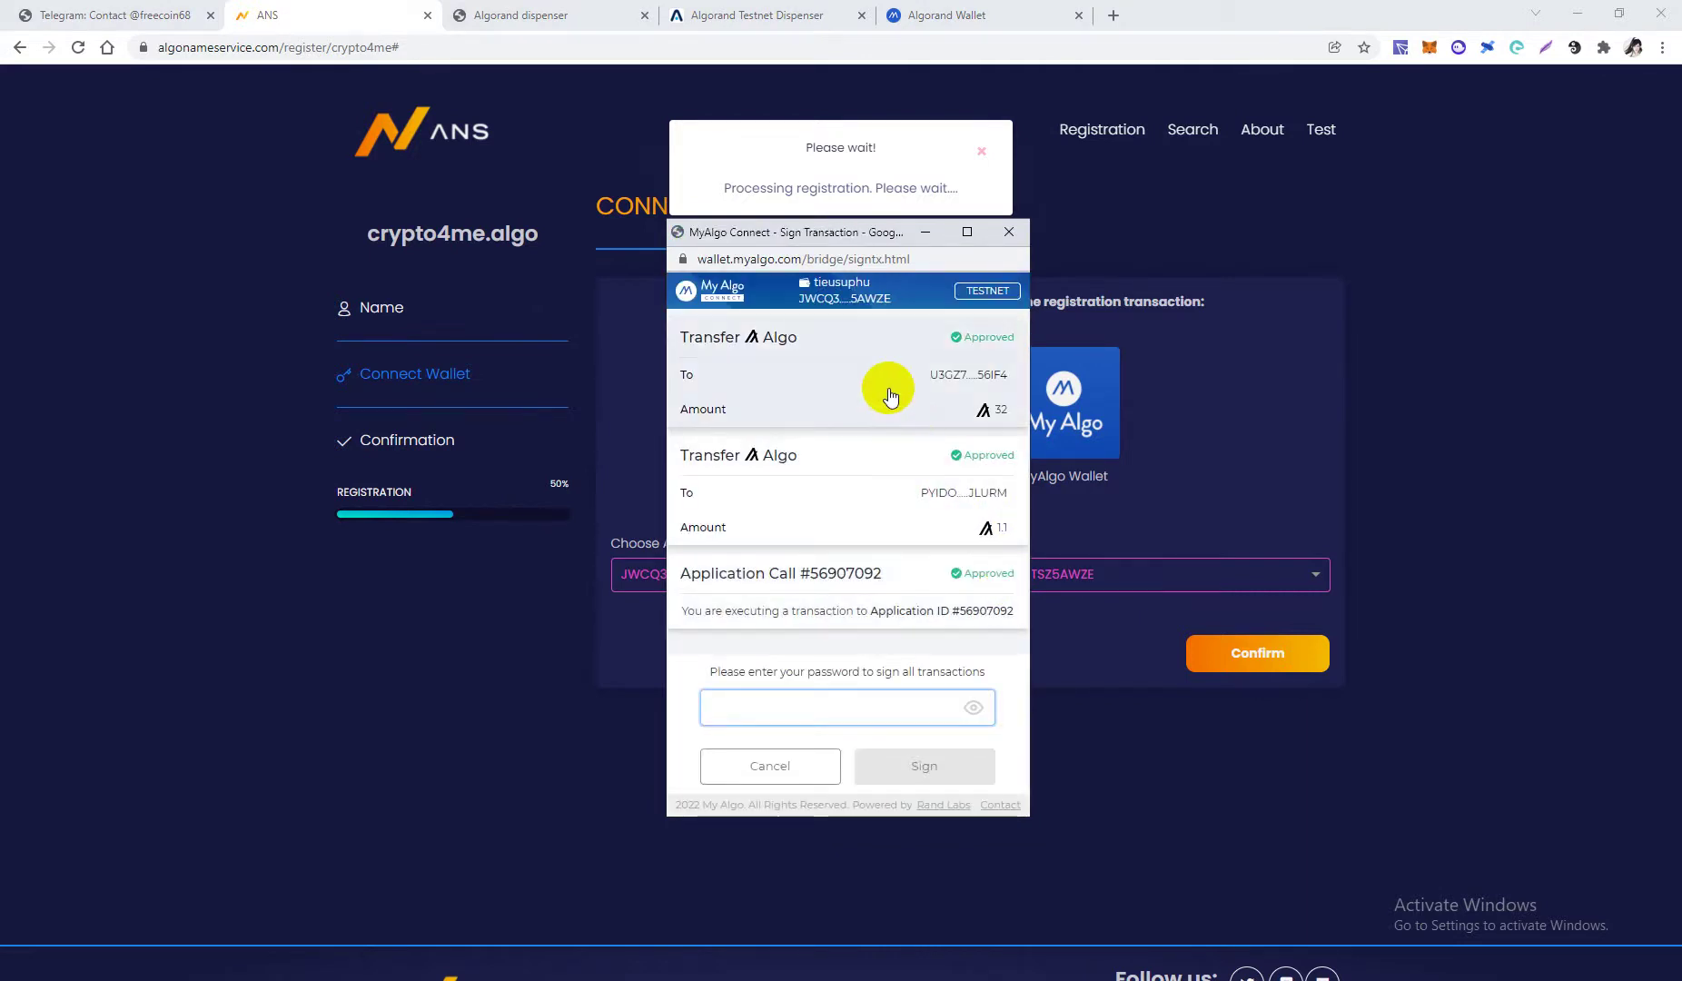
Sign the three registration transactions with the wallet password, then select the name crypto4me.algo
click(810, 702)
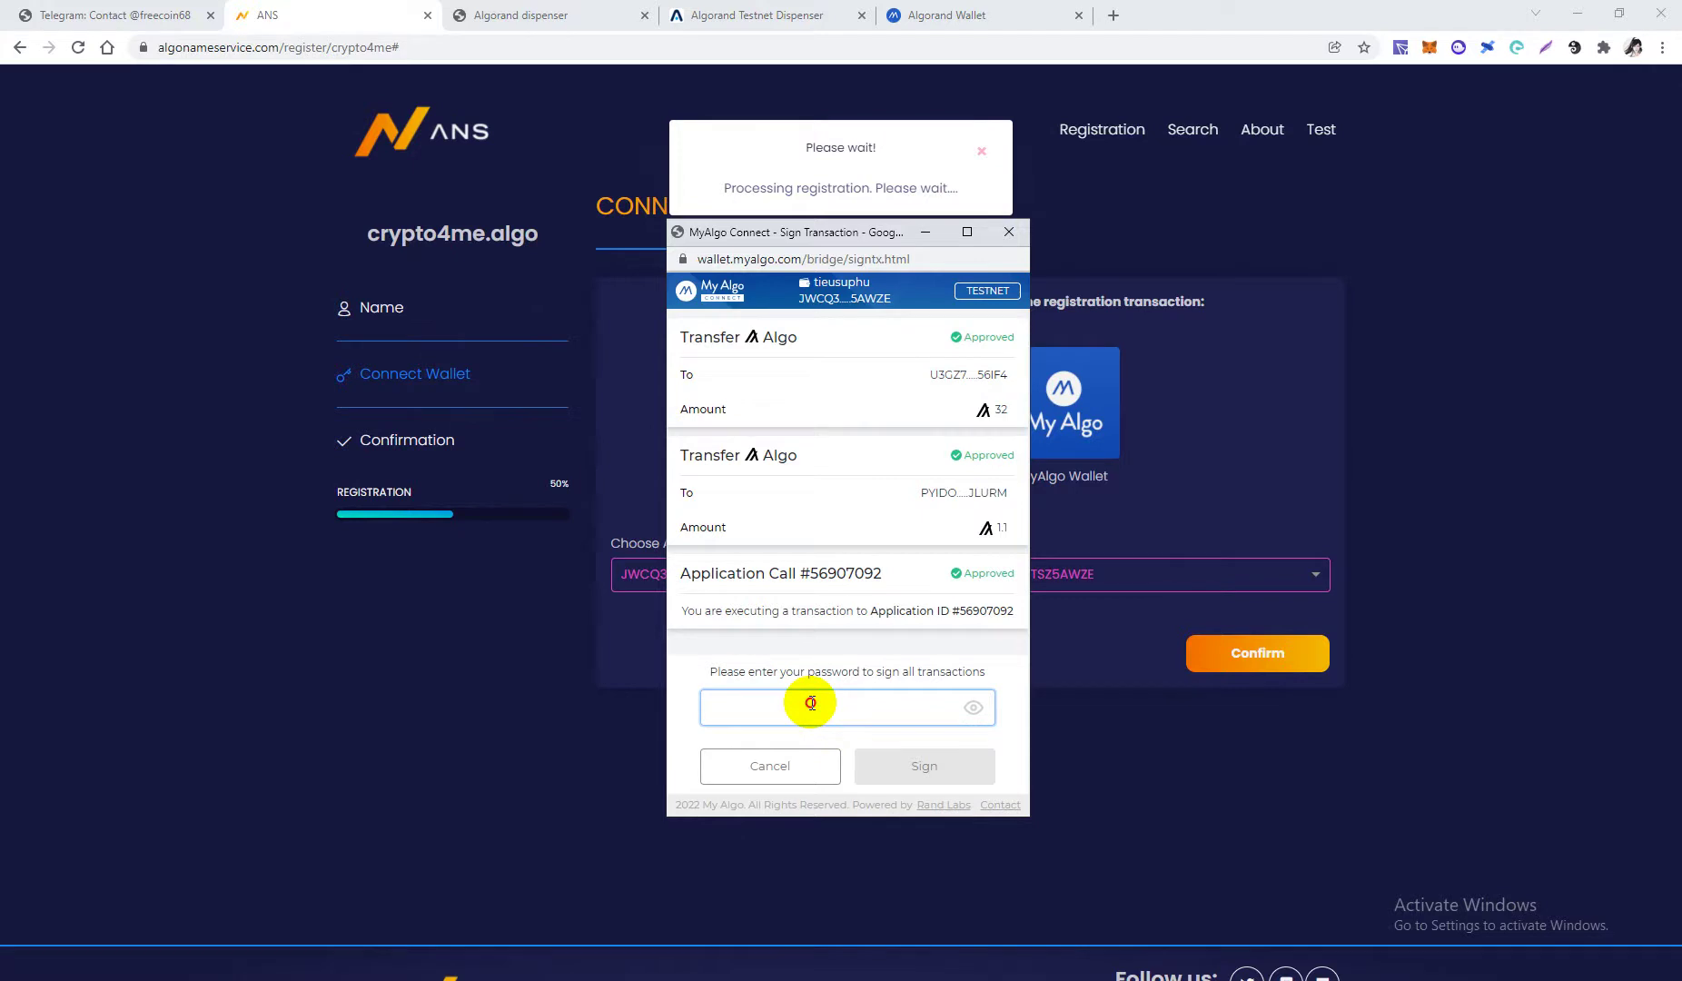
text(••••••••)
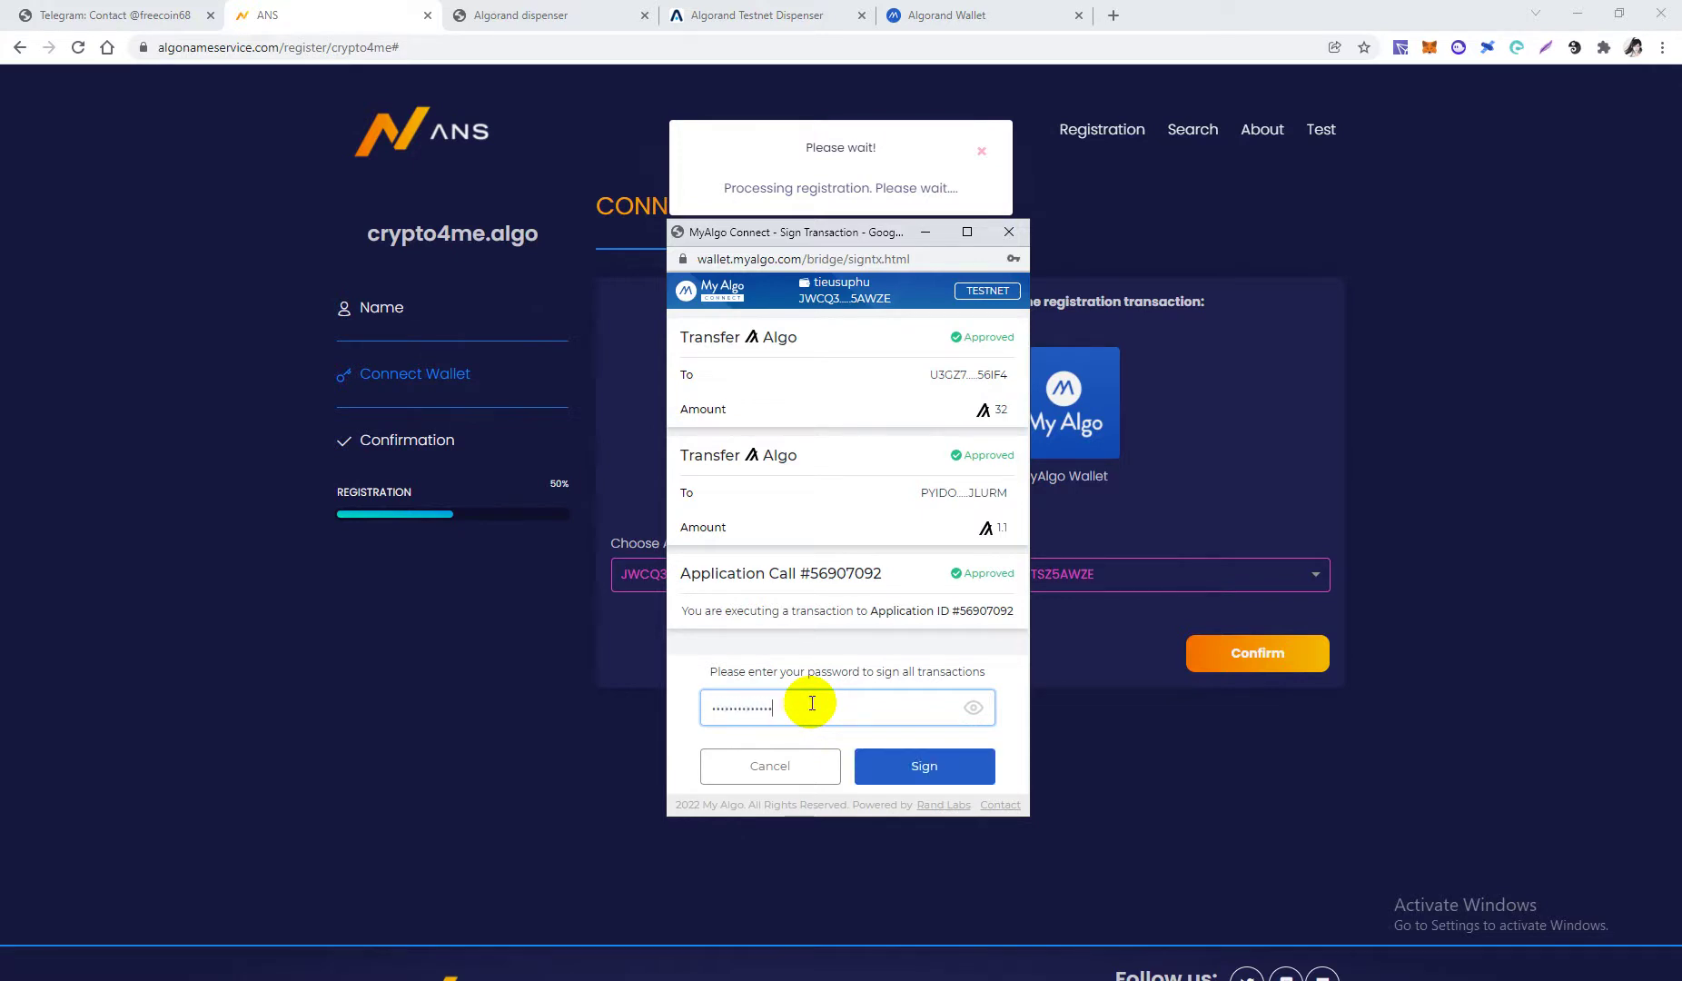
click(893, 768)
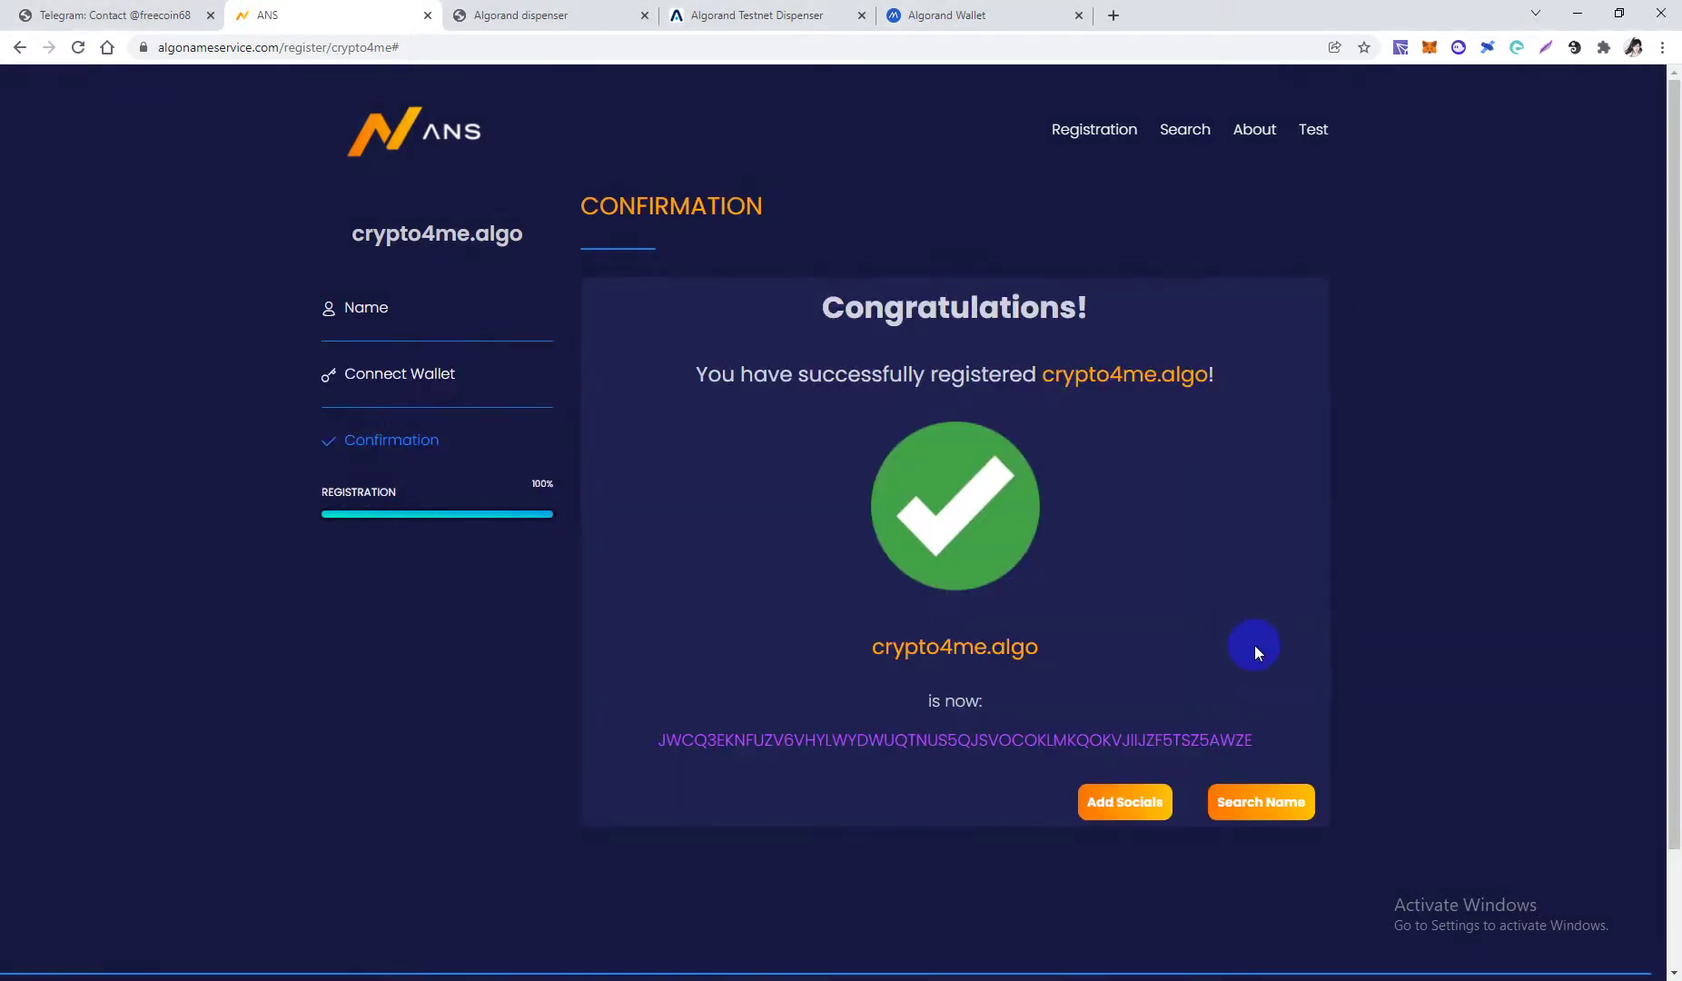
double_click(948, 648)
key(ctrl+c)
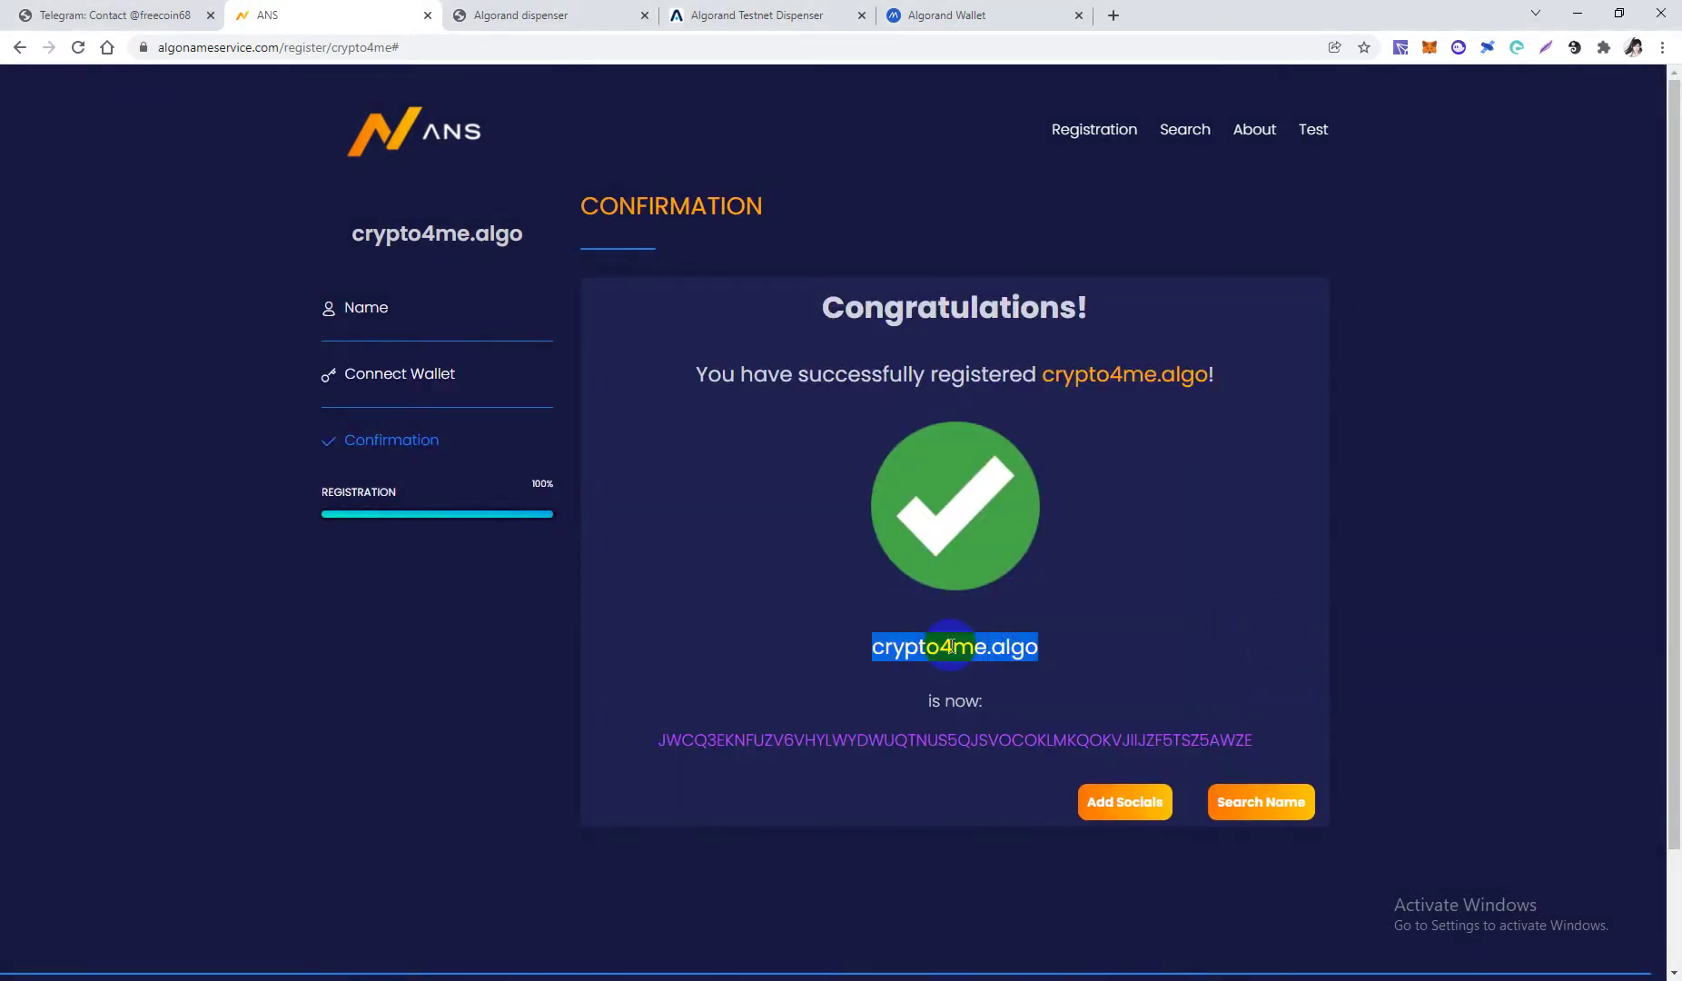
Search crypto4me.algo in a new tab, then load the Google home page
click(1114, 16)
key(ctrl+v)
key(Return)
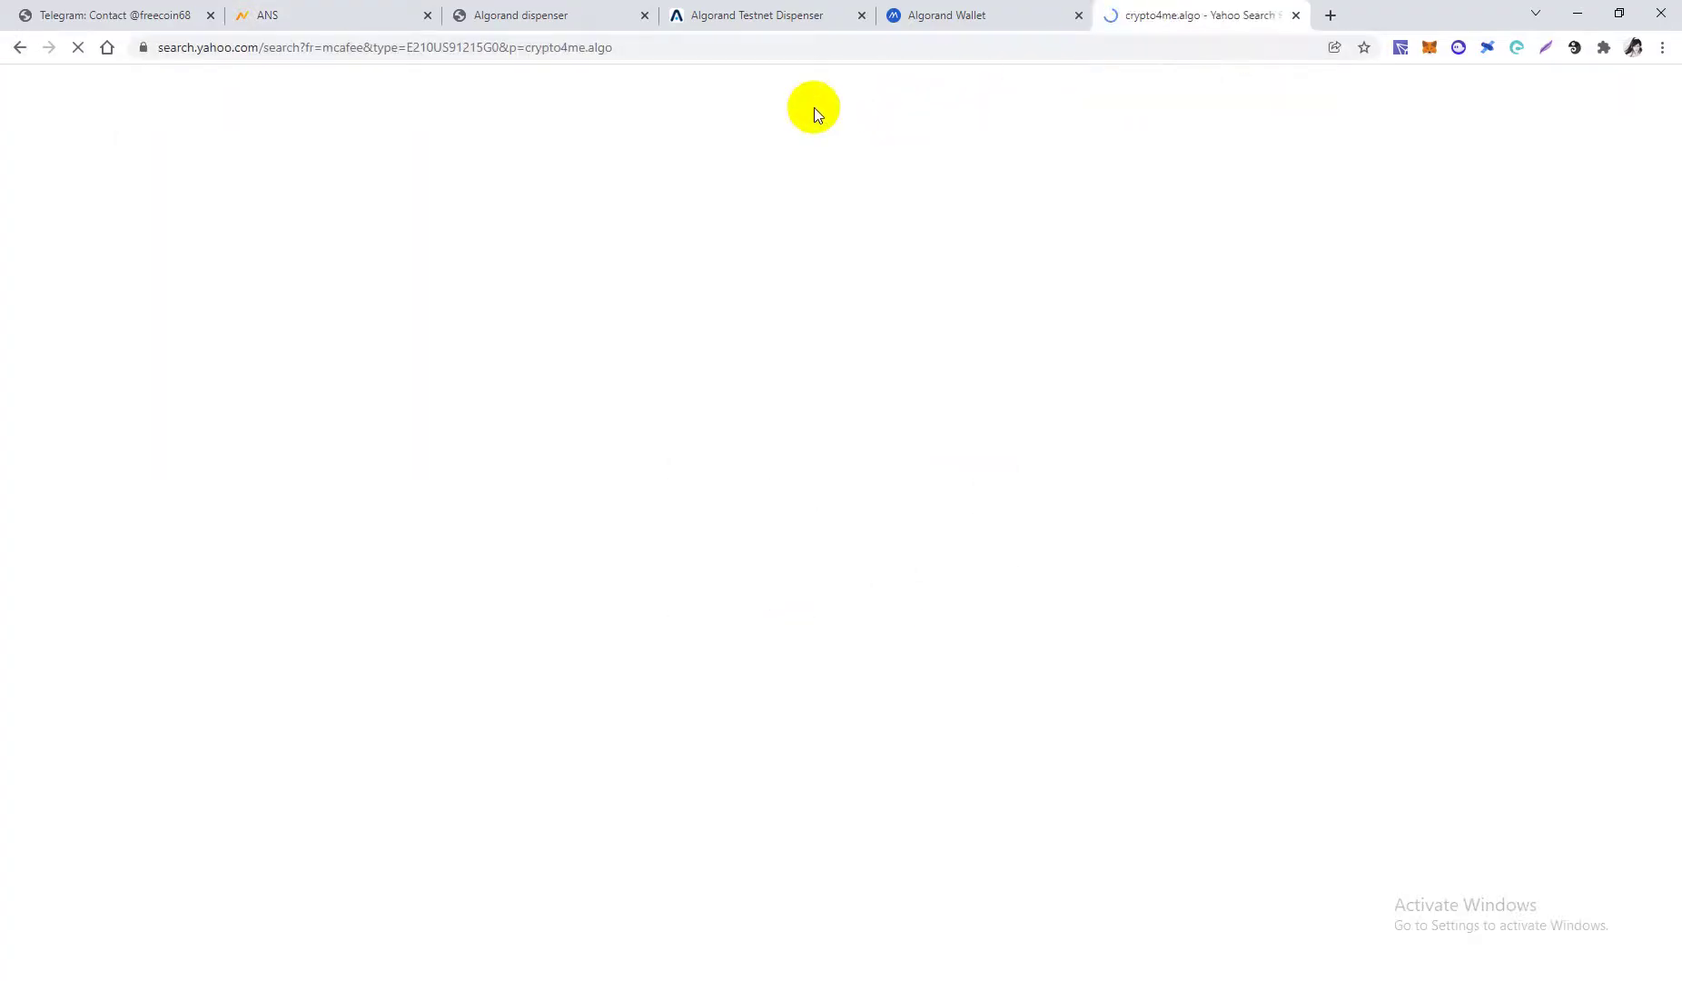
click(614, 50)
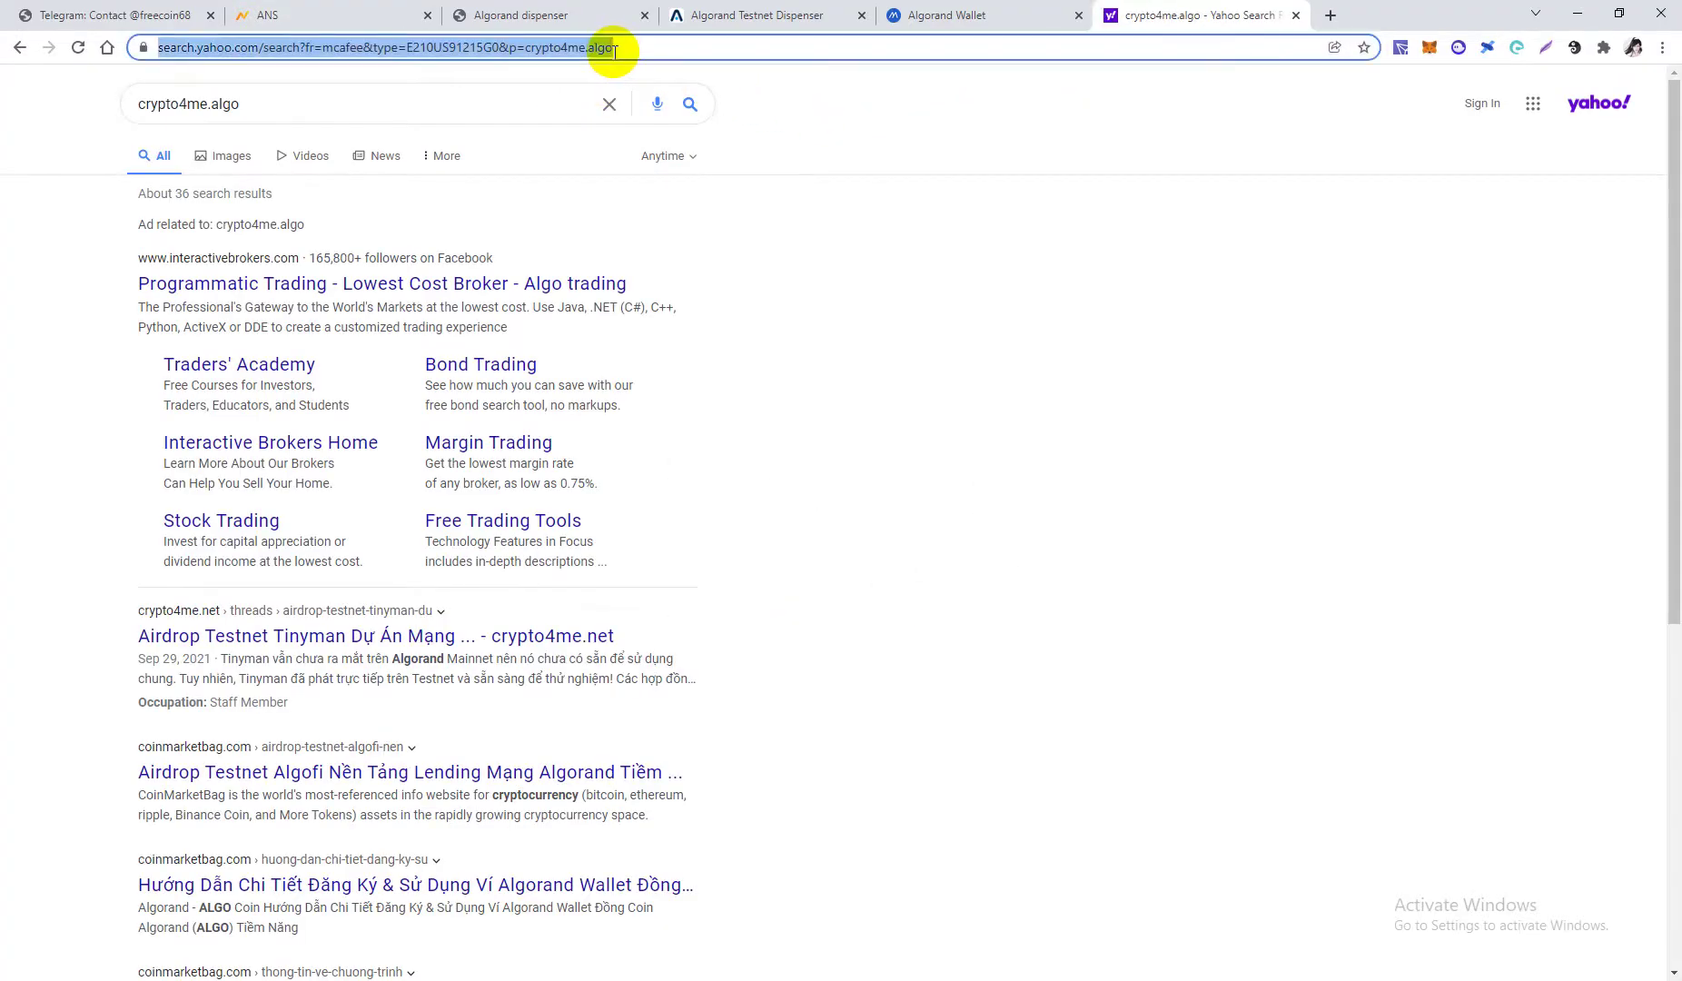
text(google.com)
key(Return)
Replace the Google address with crypto4me.algo in the address bar
click(238, 47)
key(ctrl+v)
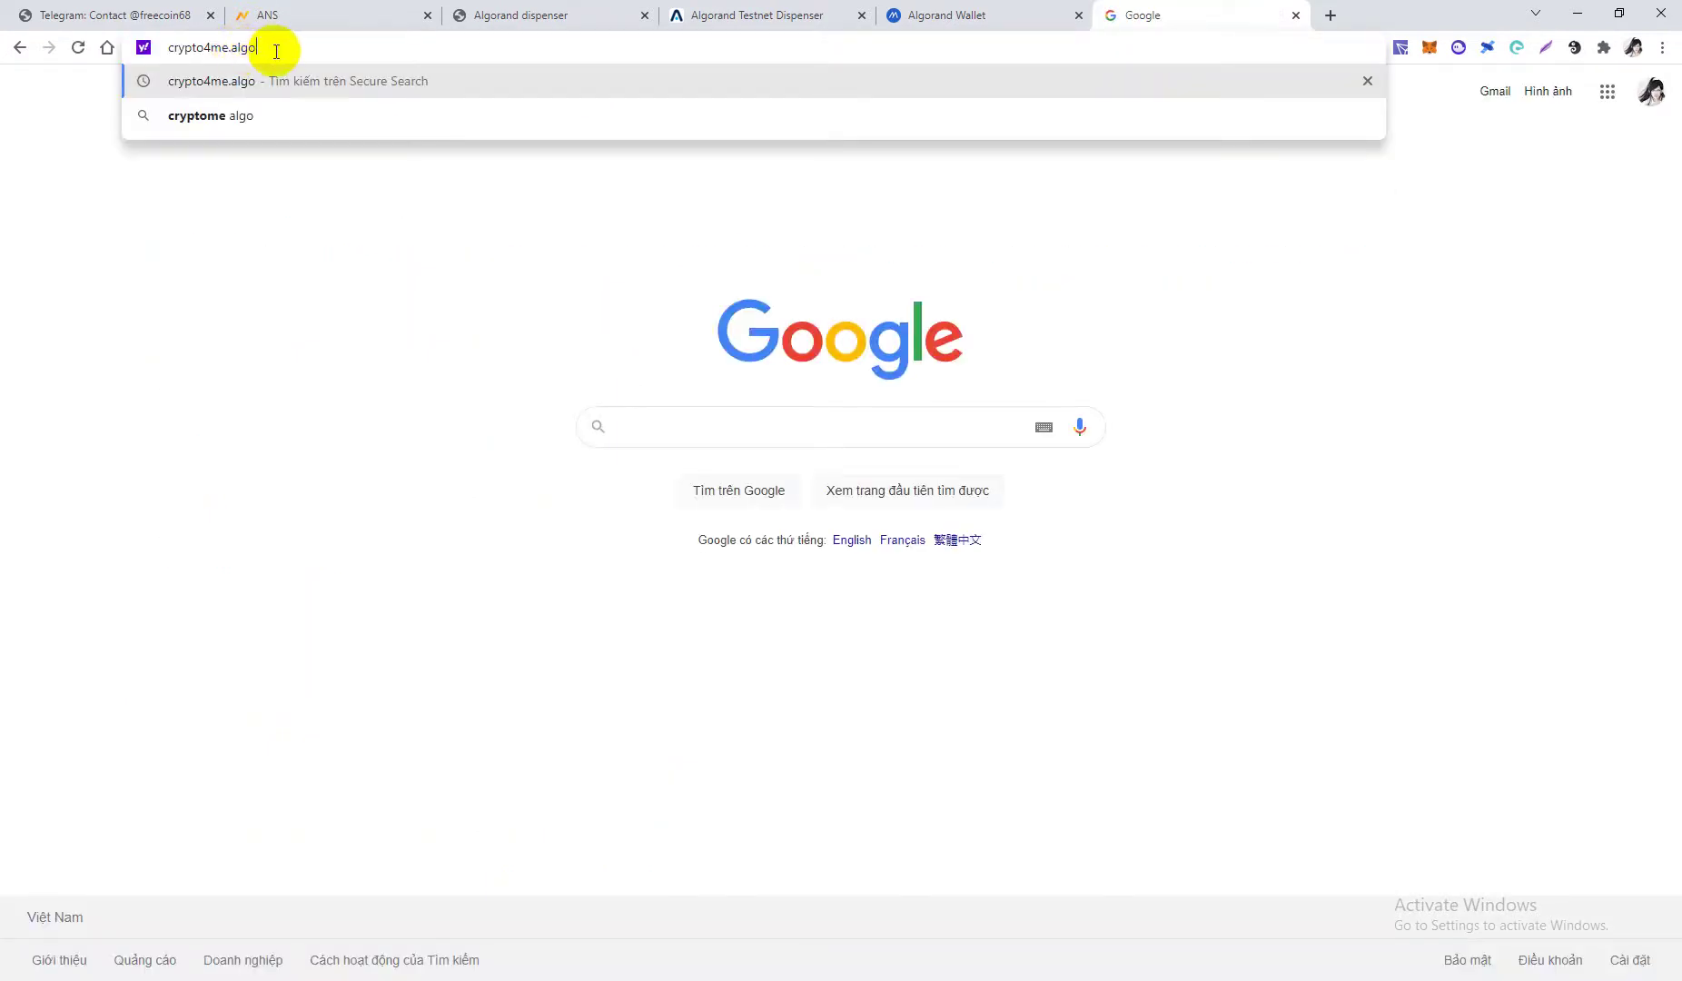
key(BackSpace)
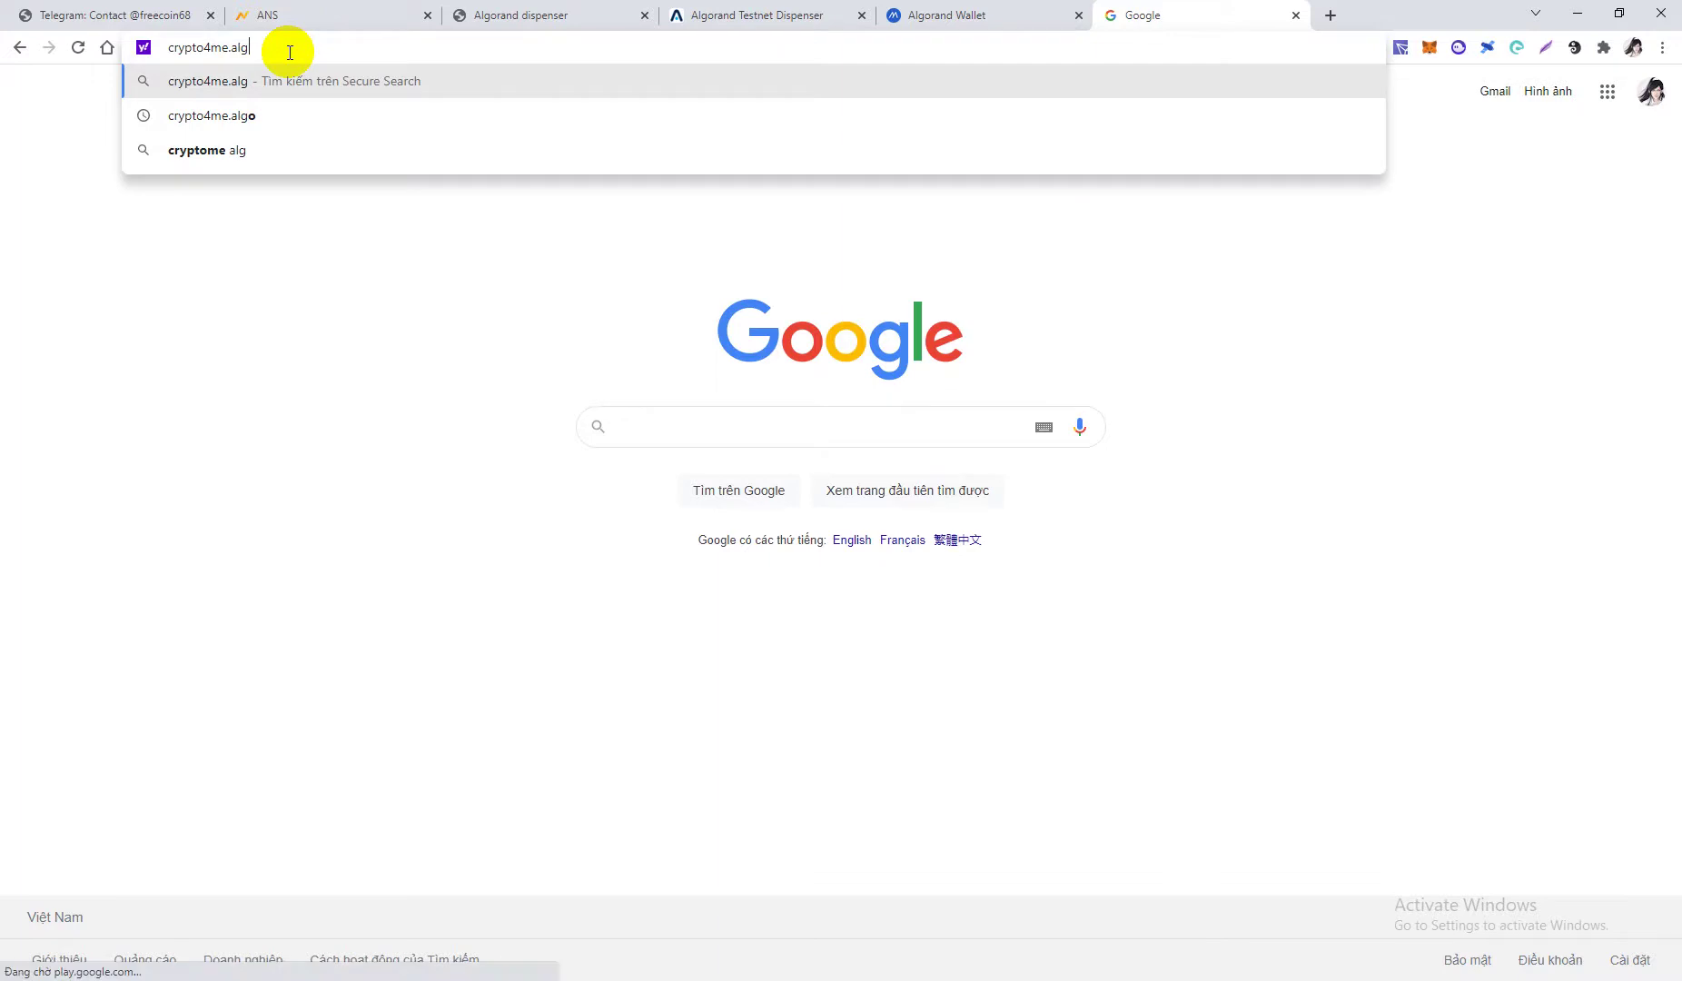
text(o)
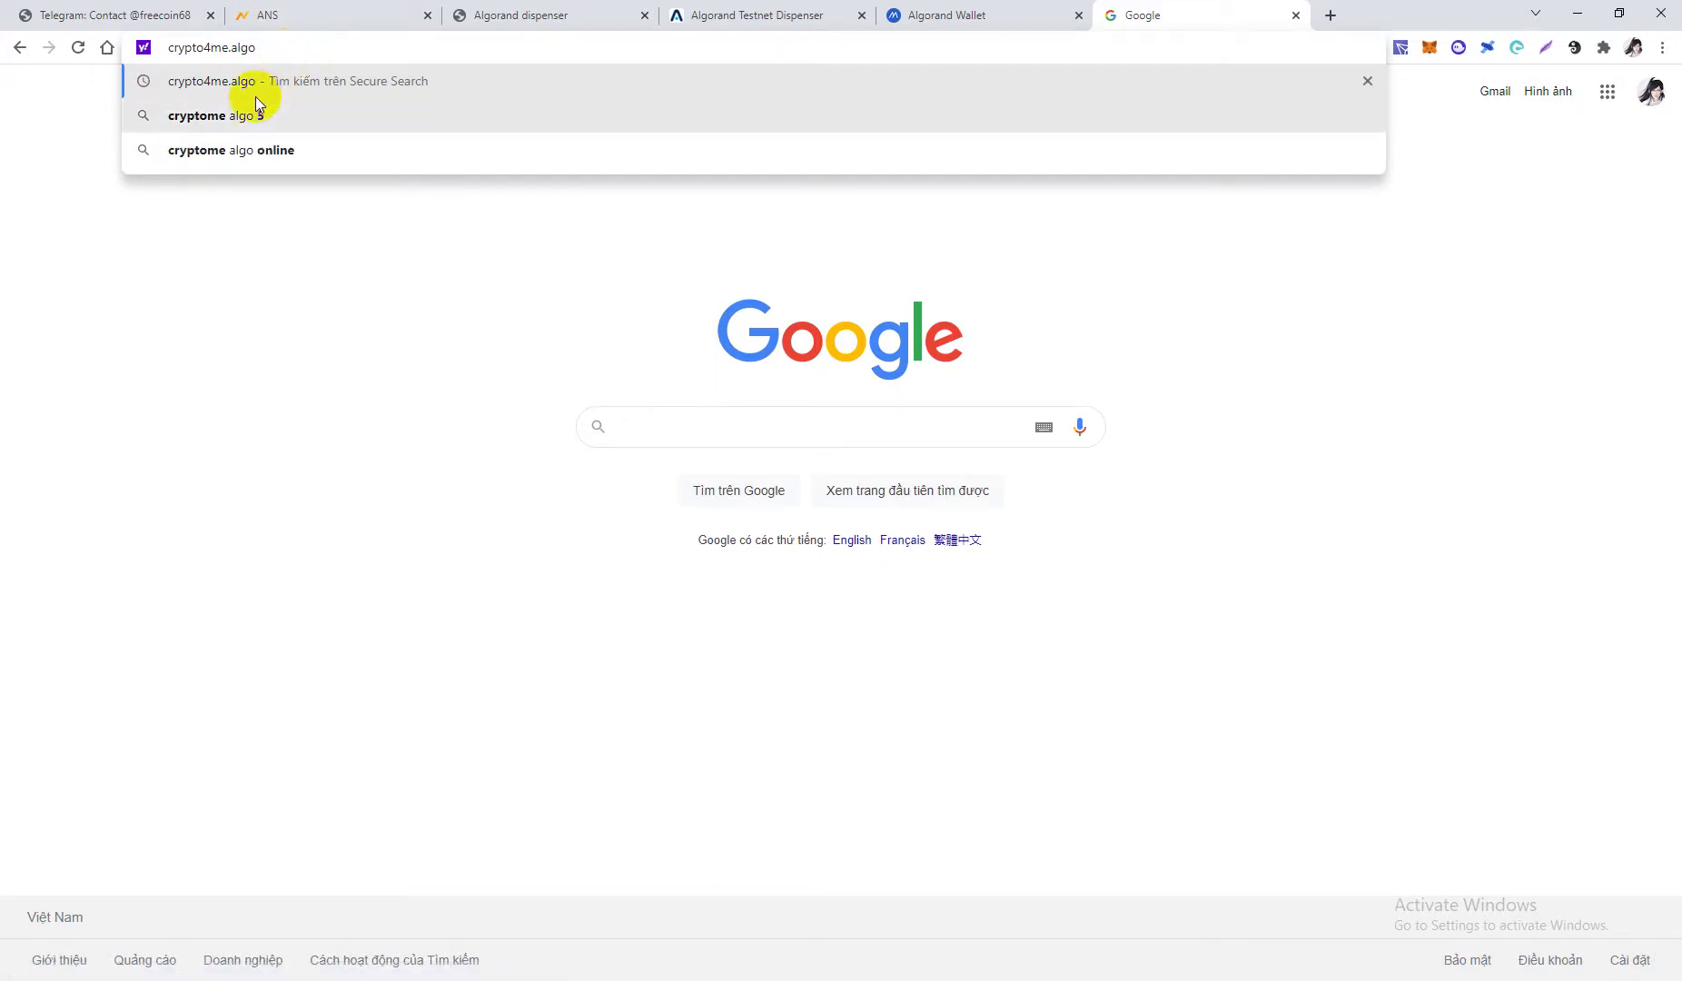
click(173, 50)
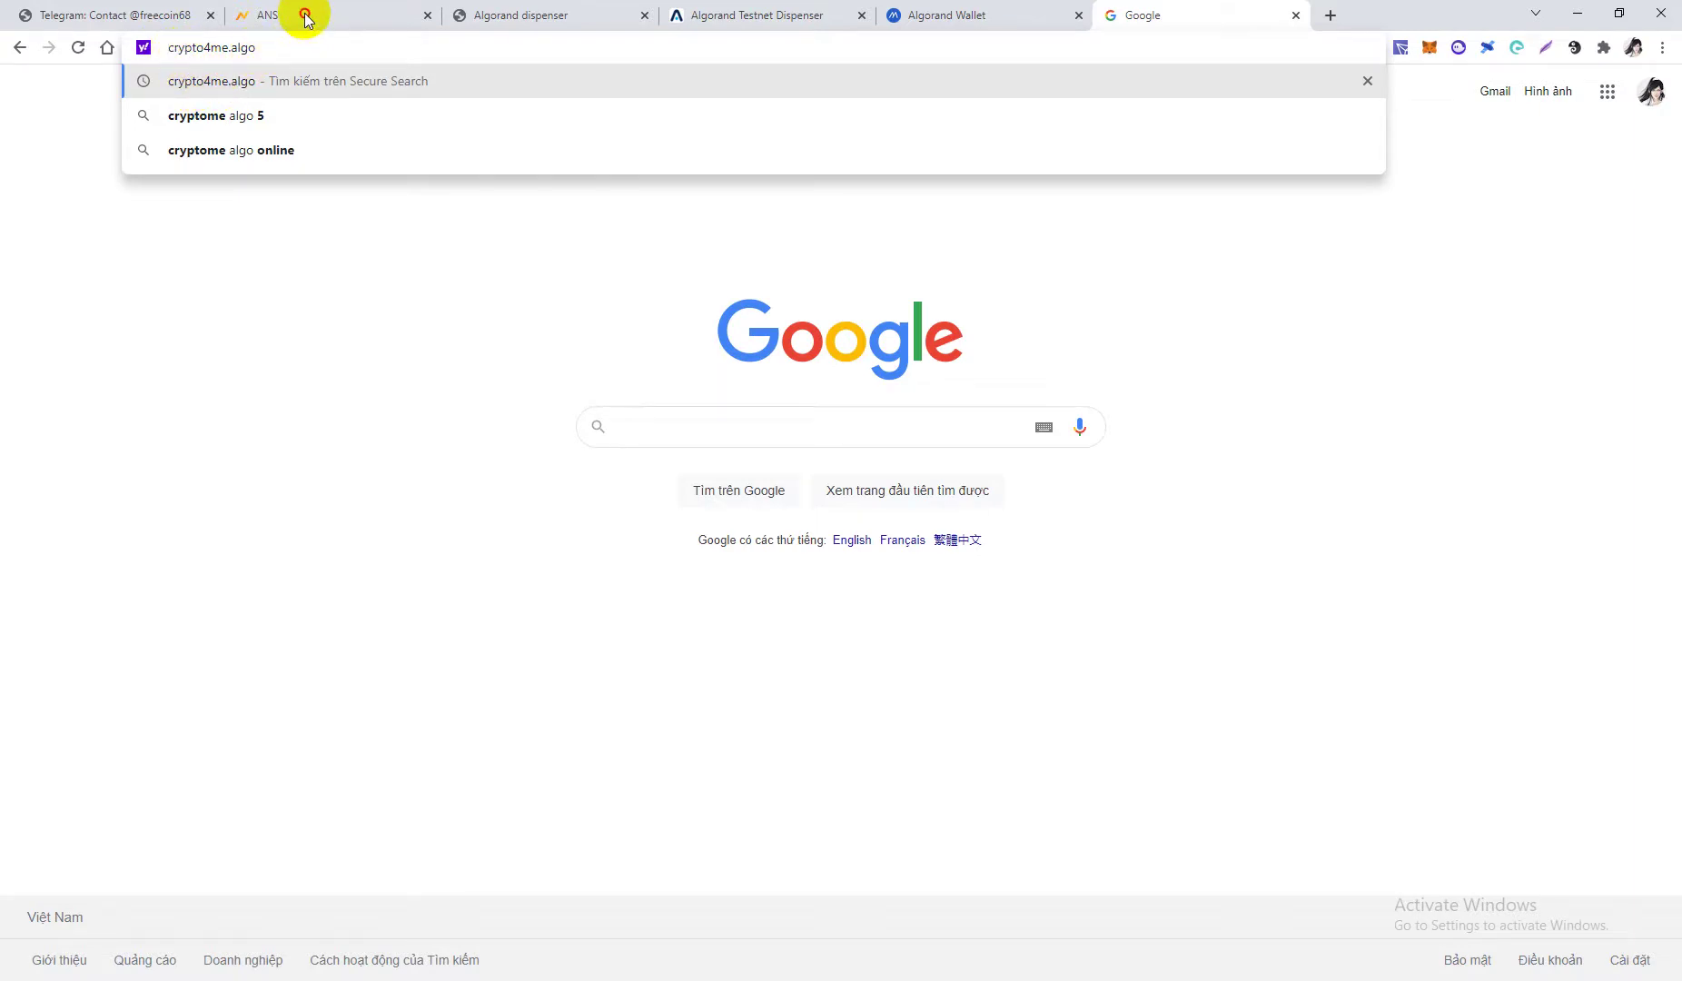
Check the ANS registration confirmation, then return to the Google tab
click(301, 13)
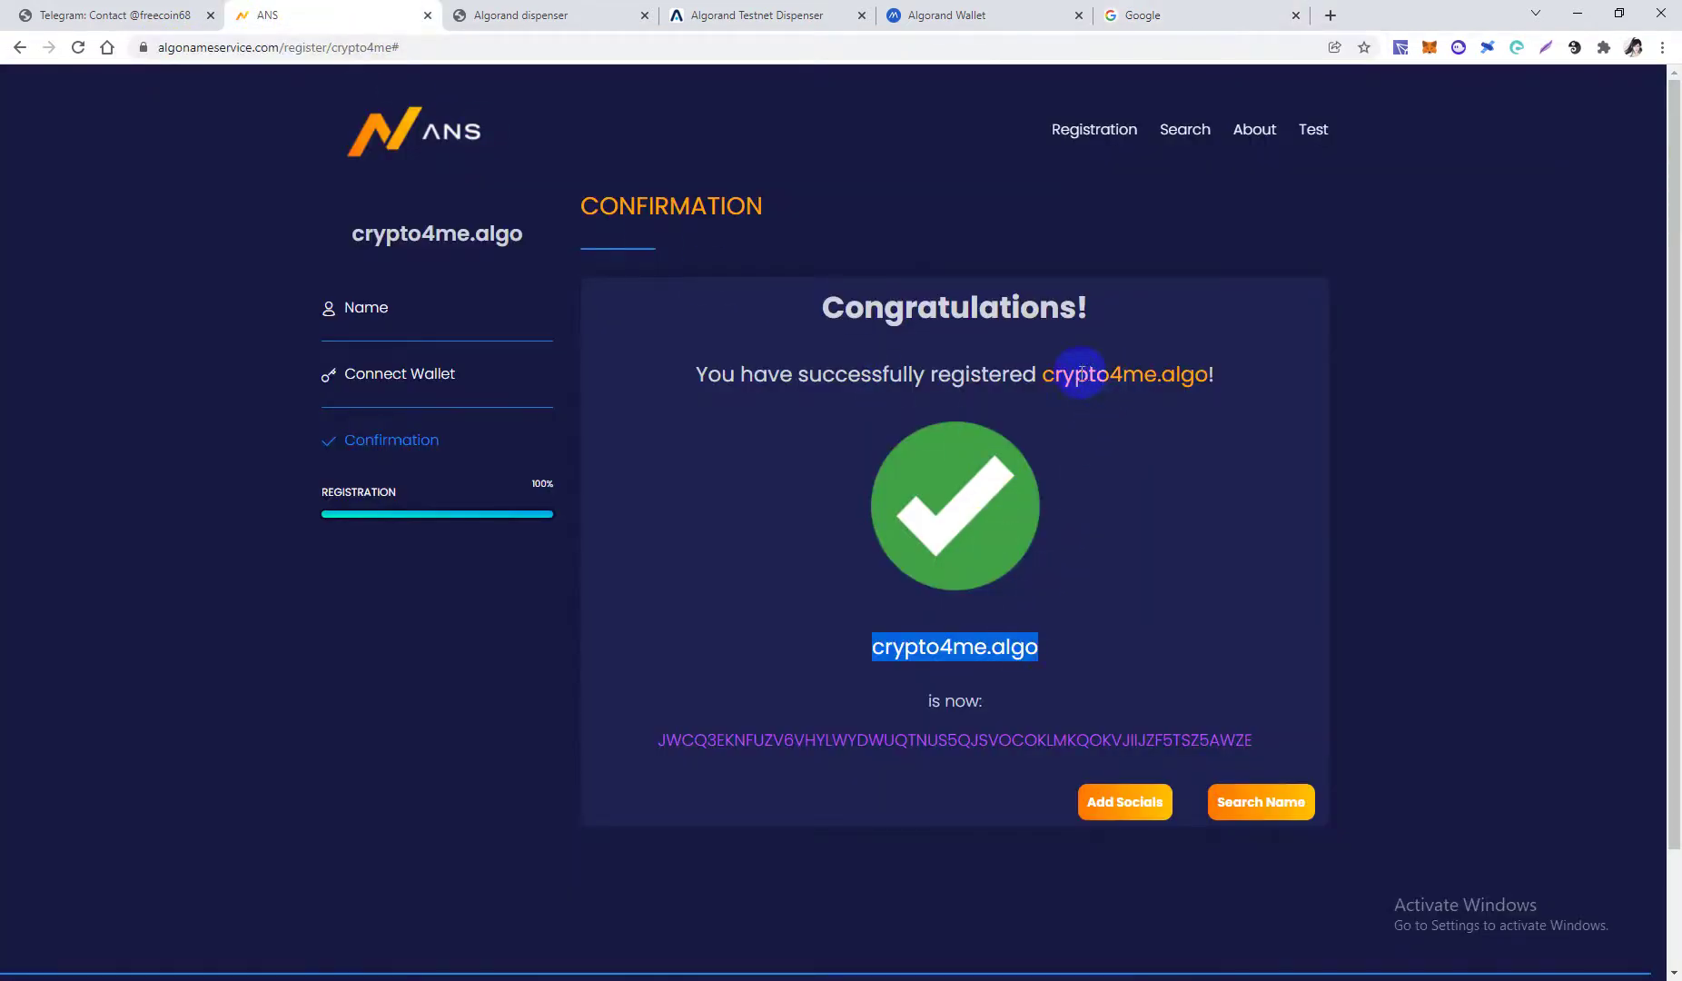
scroll(957, 620, down, 2)
scroll(952, 612, up, 2)
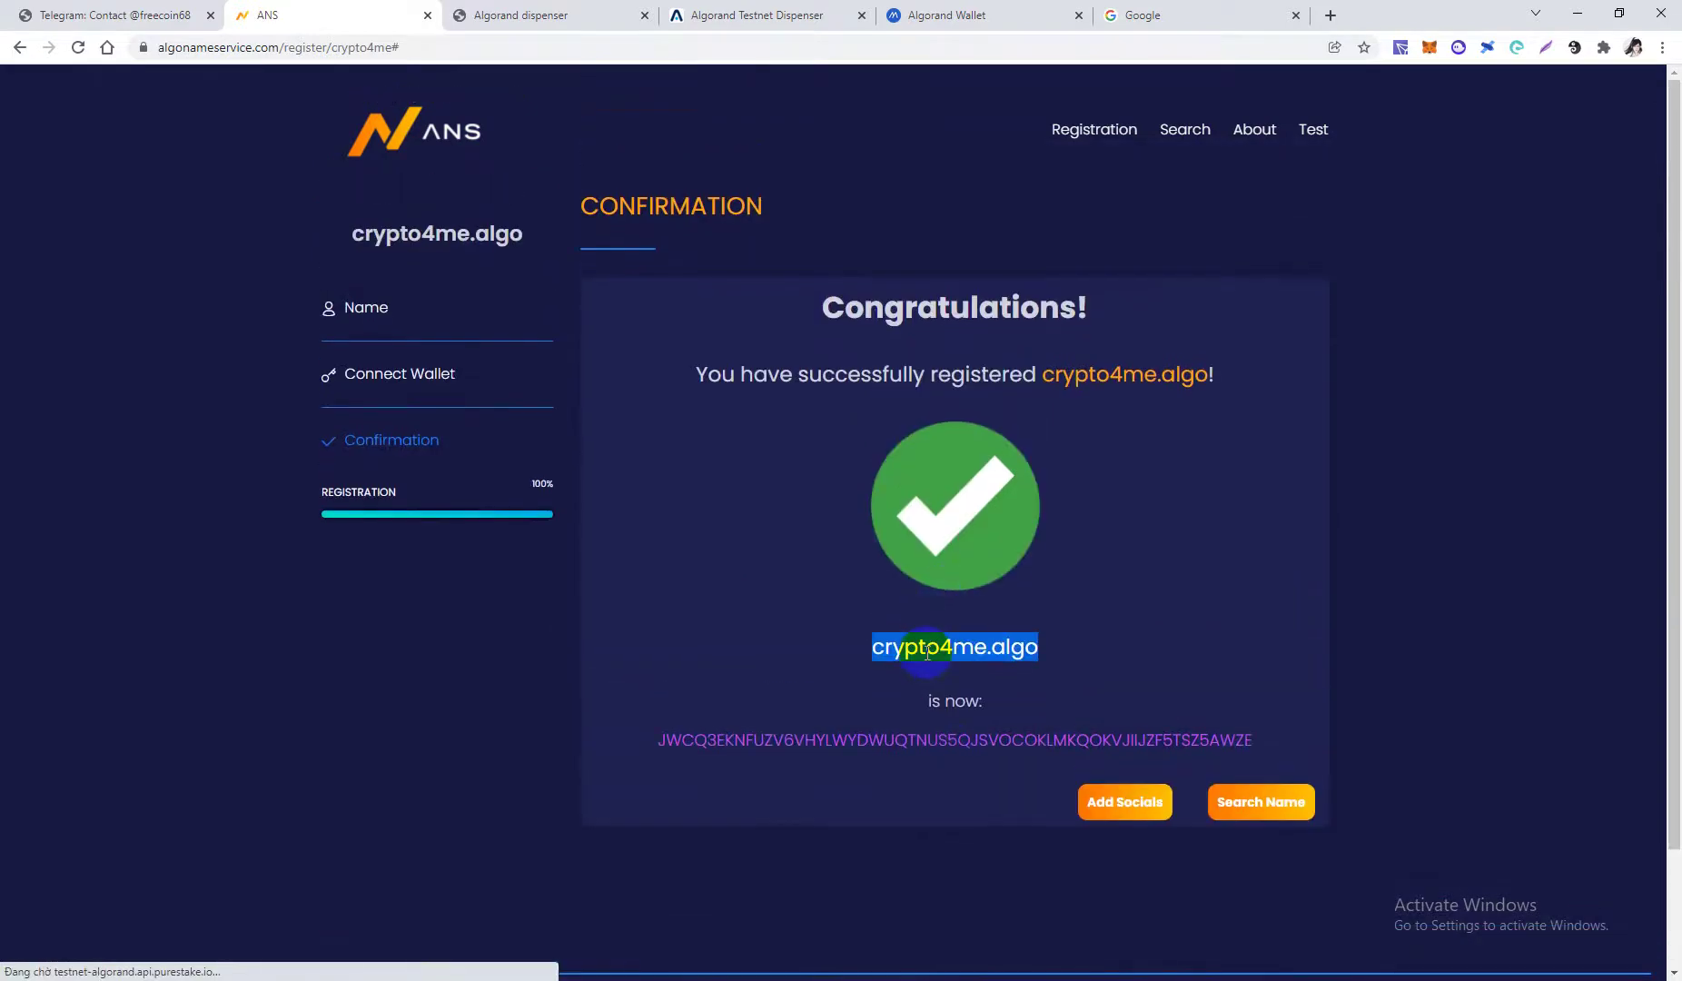
click(1141, 32)
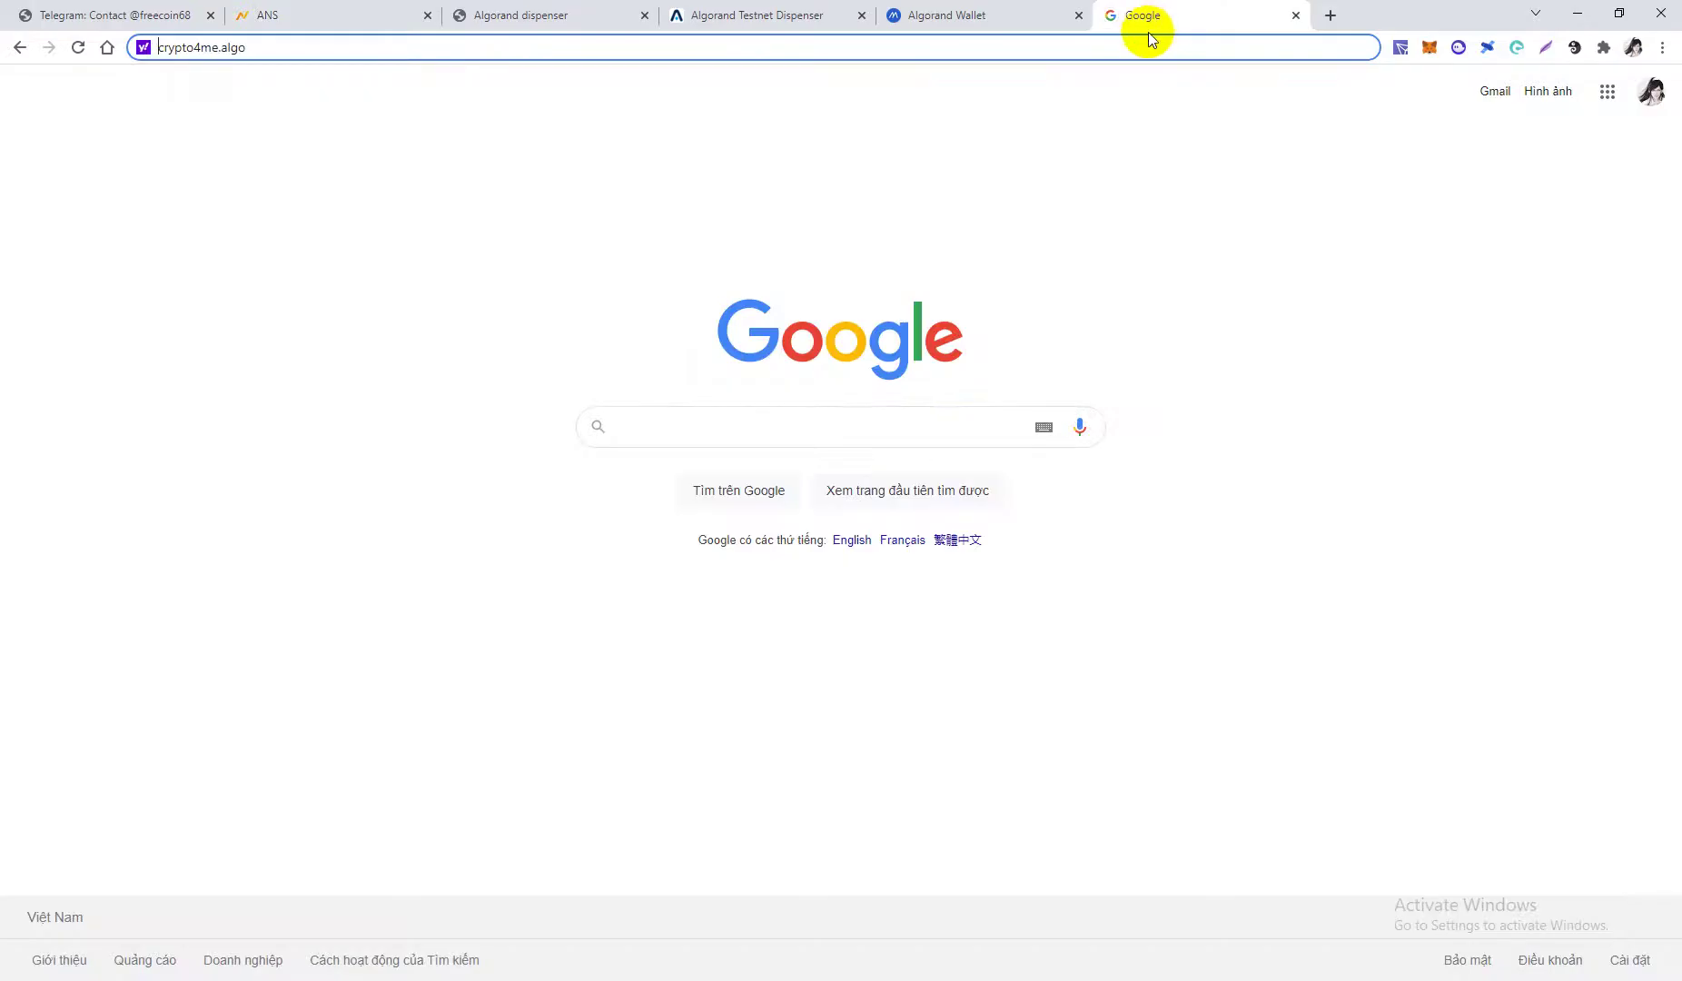
click(743, 422)
text(h)
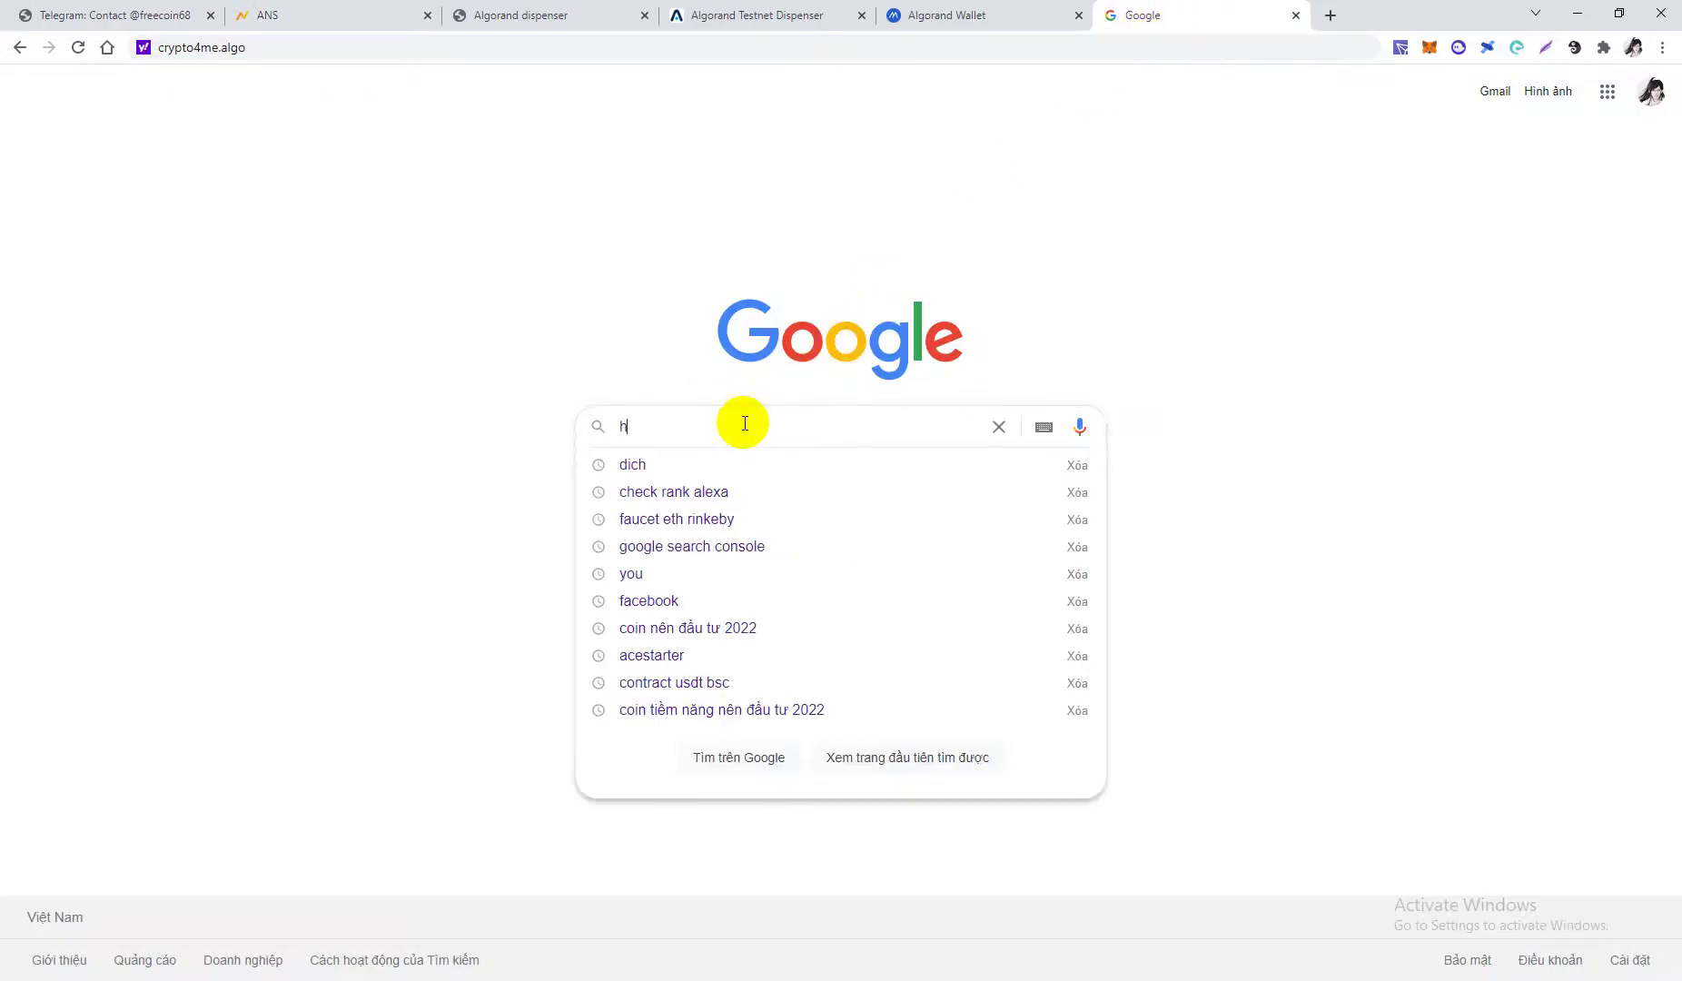
text(ttp:)
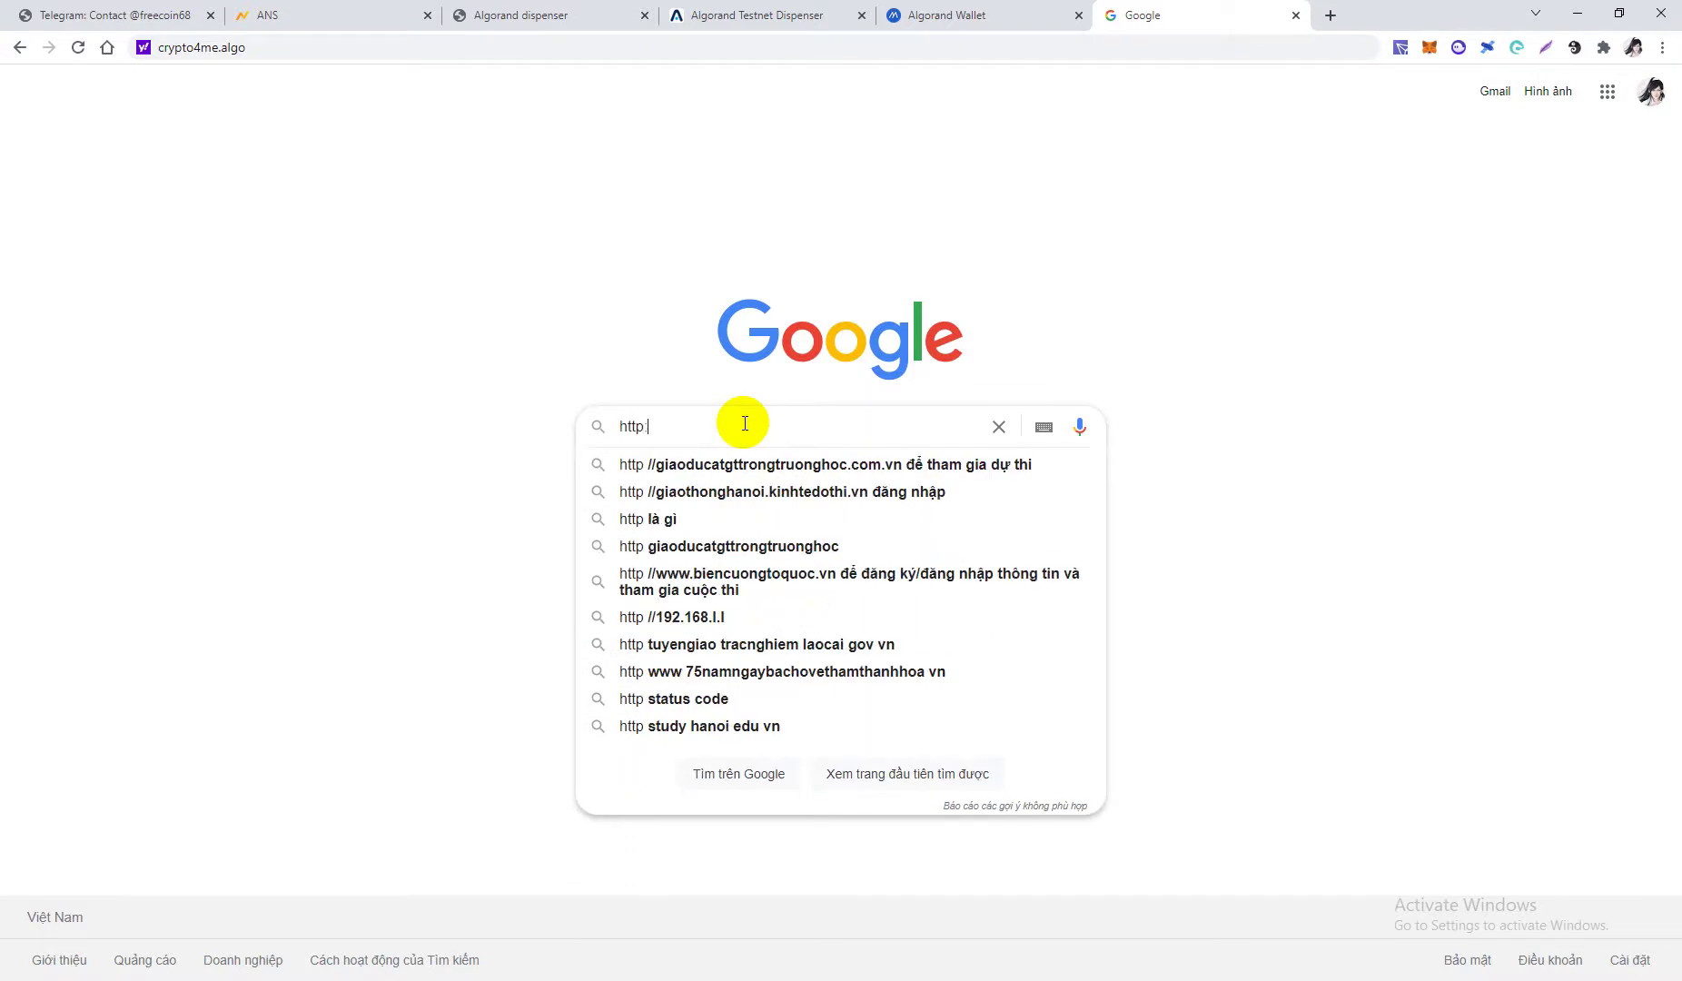
text(//crypto4me.algo)
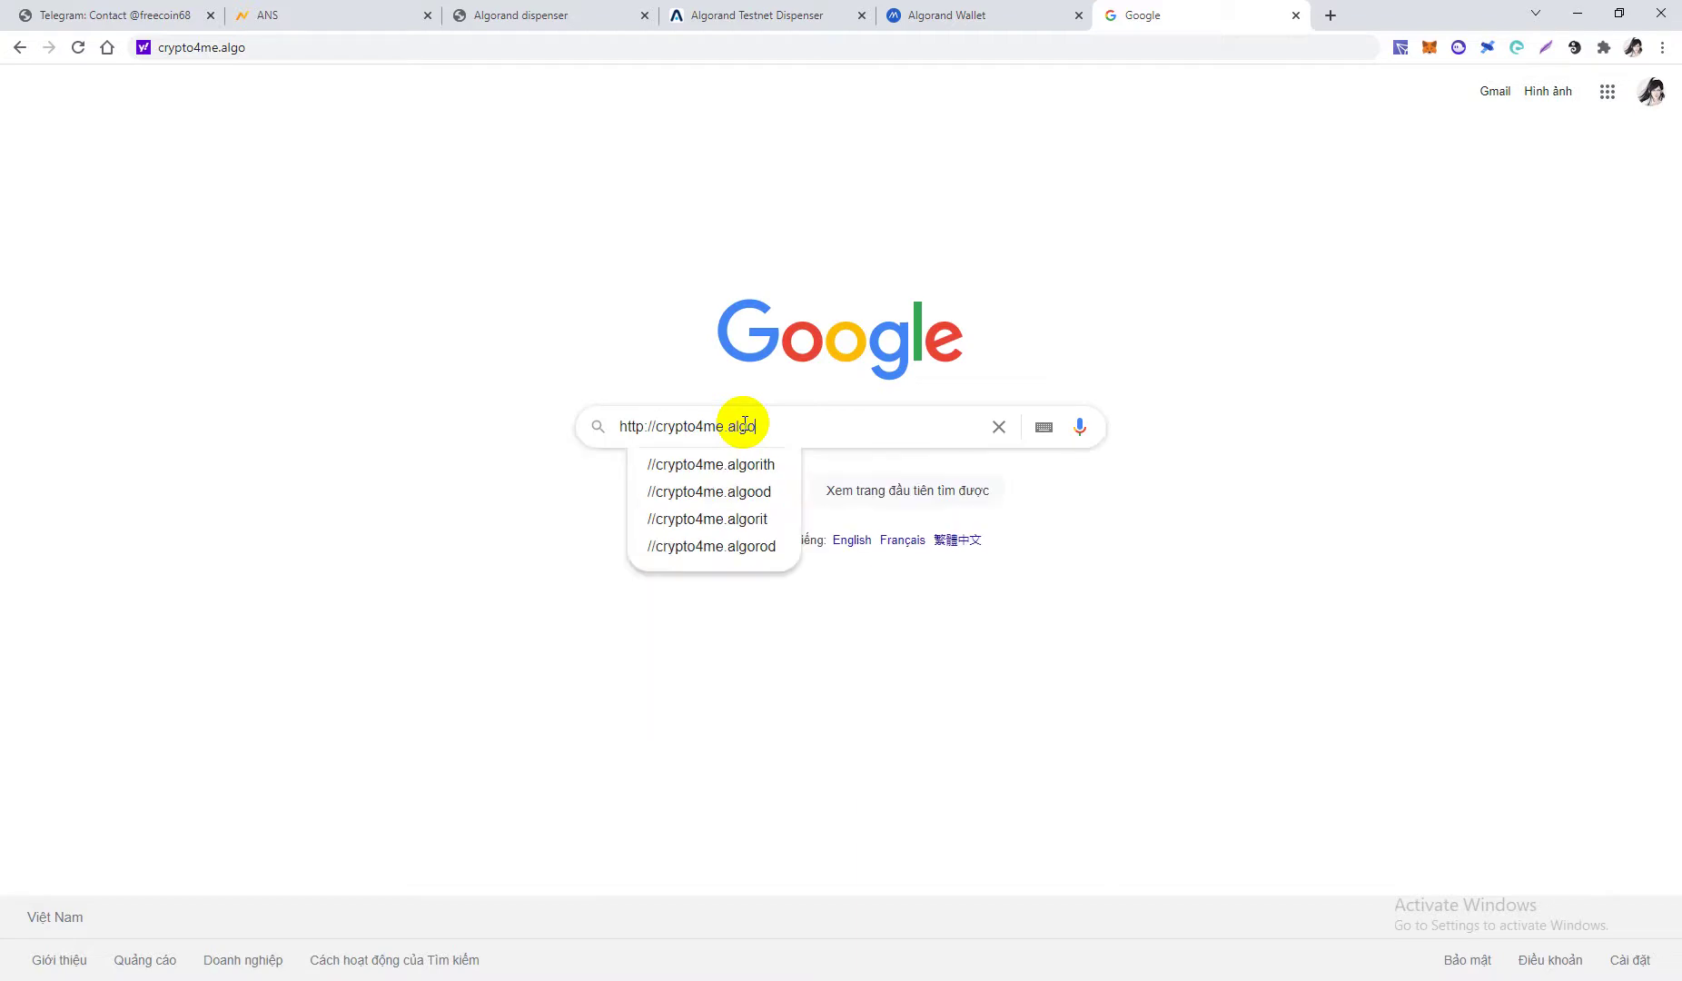
key(ctrl+a)
key(ctrl+c)
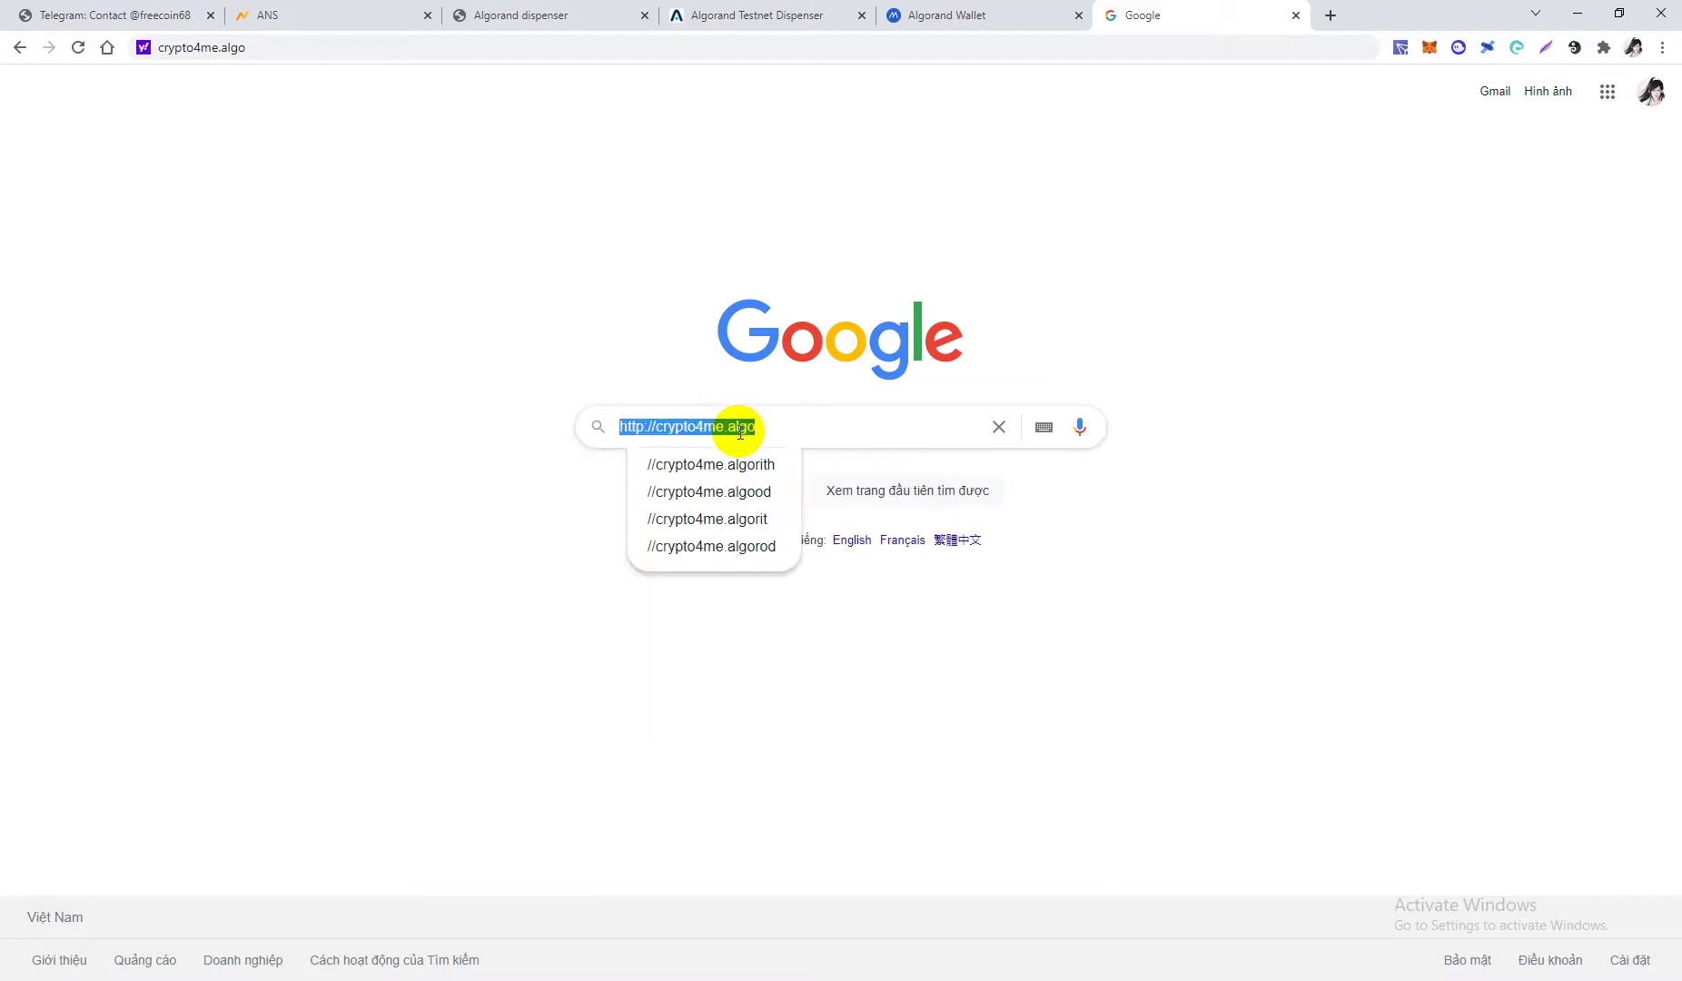
click(1328, 16)
key(ctrl+v)
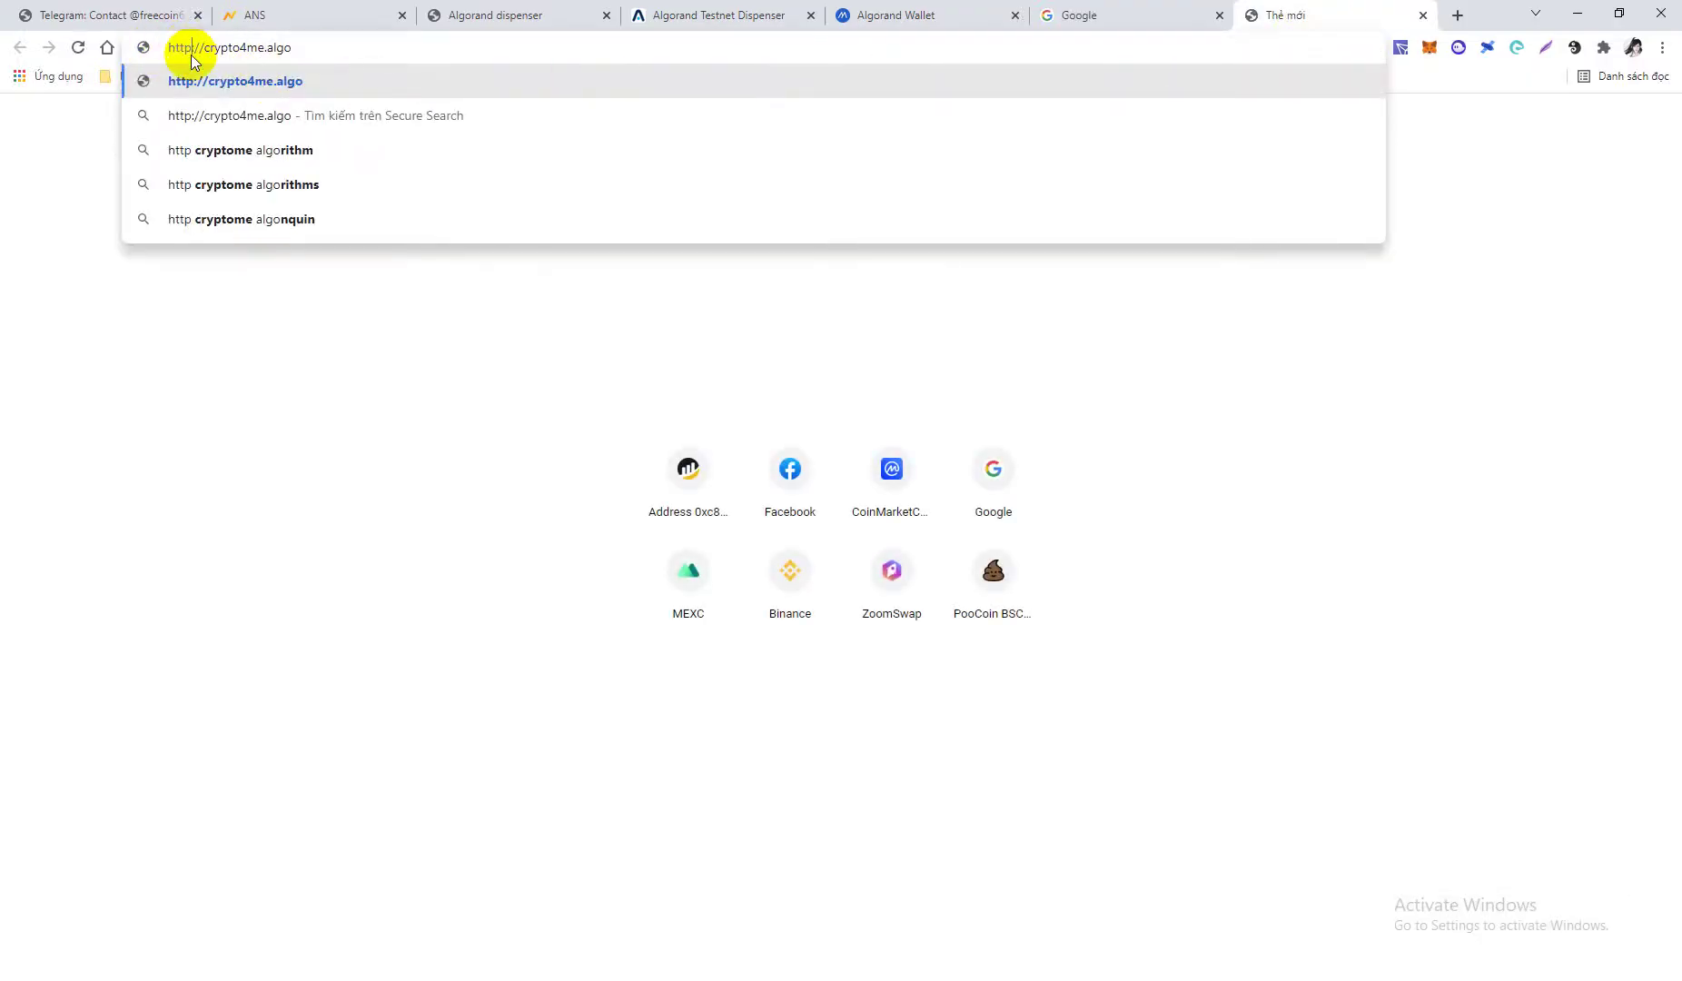
click(214, 81)
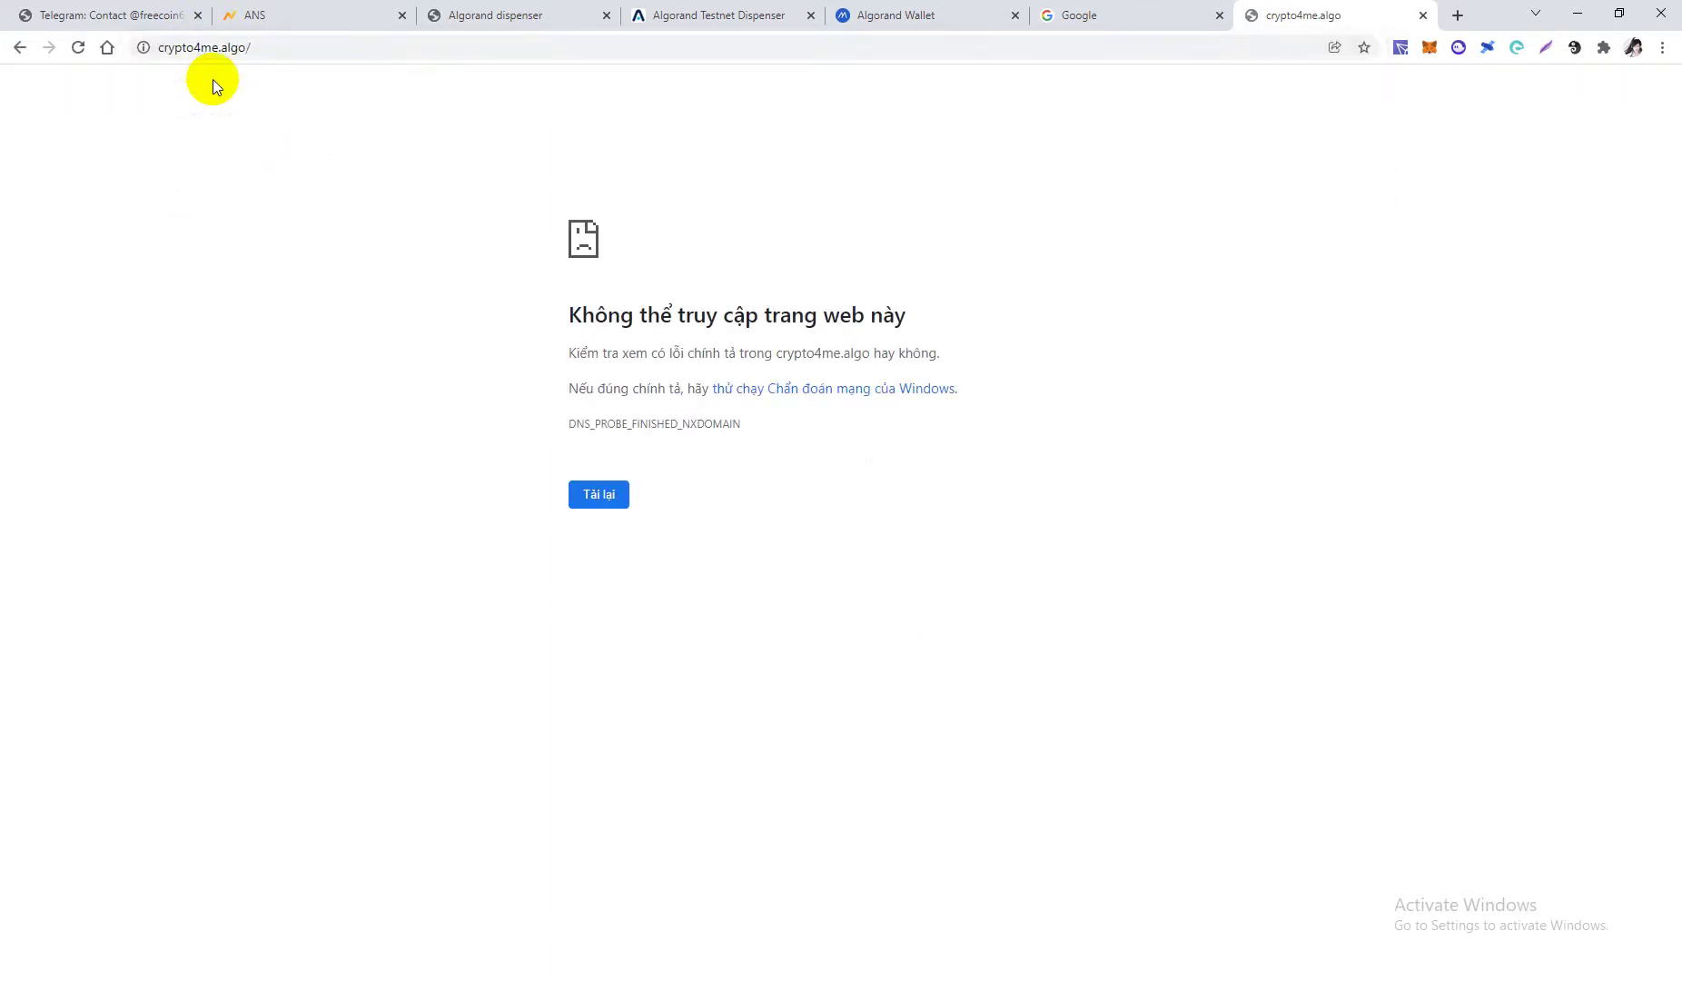
click(295, 45)
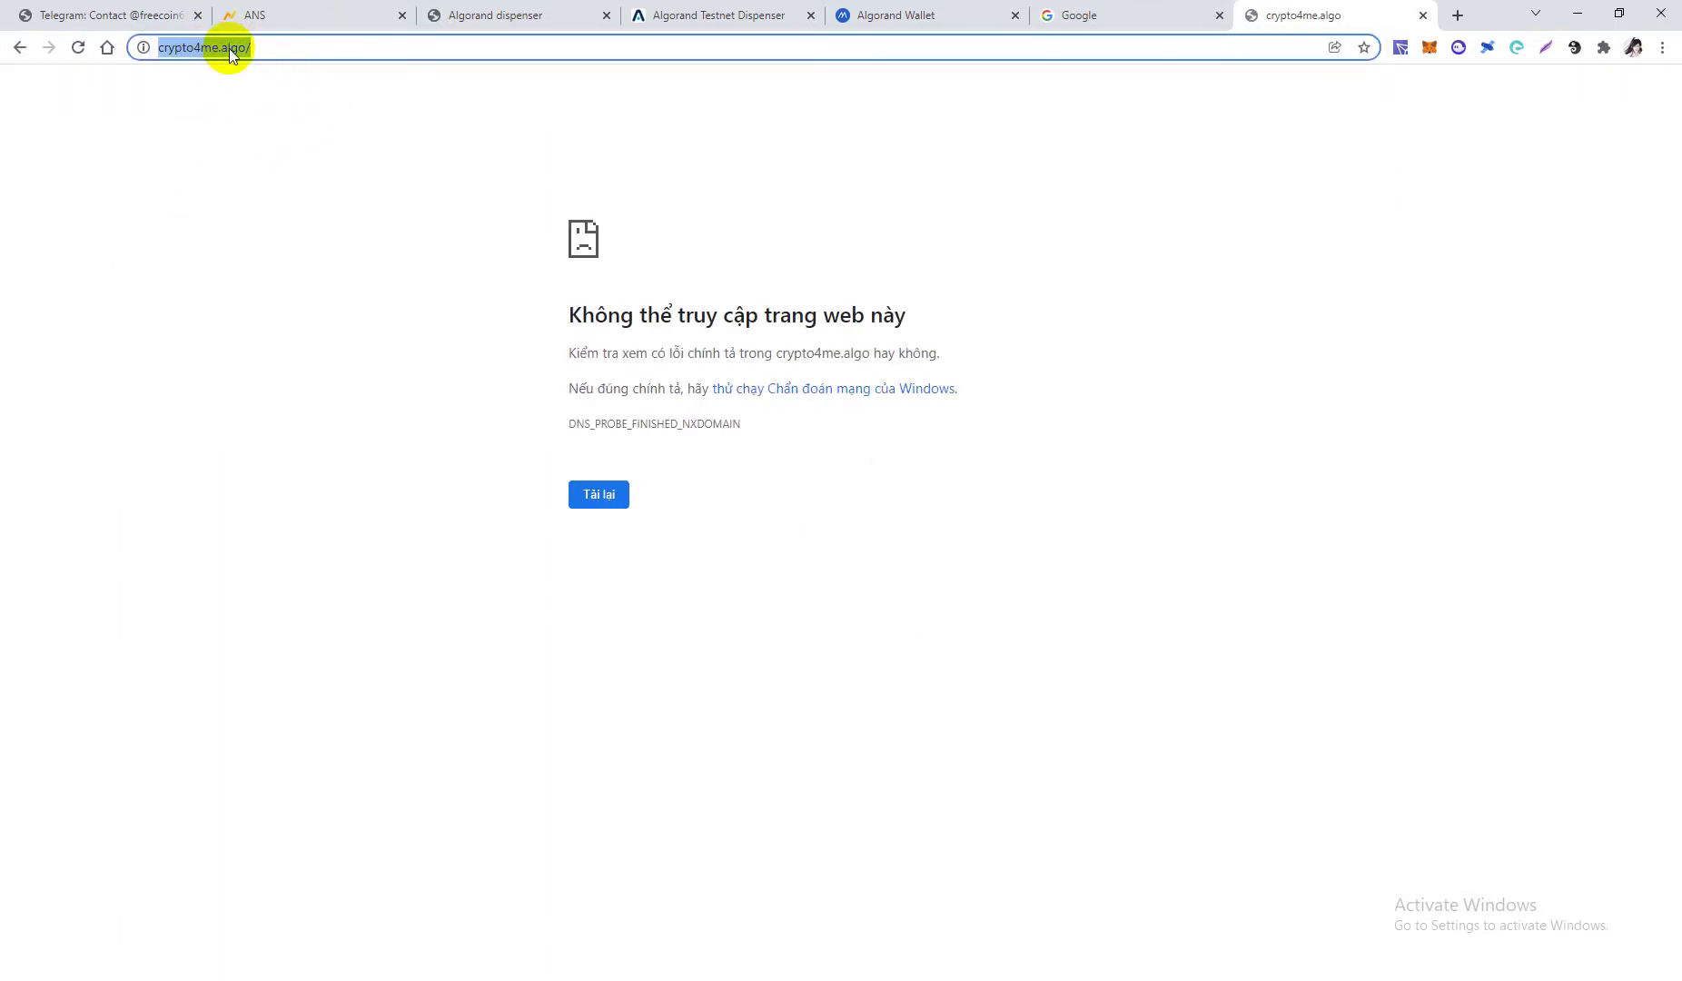
click(942, 7)
Dismiss the wallet's autolock notice and open the ANS Beta feedback form from the Telegram post
click(1038, 461)
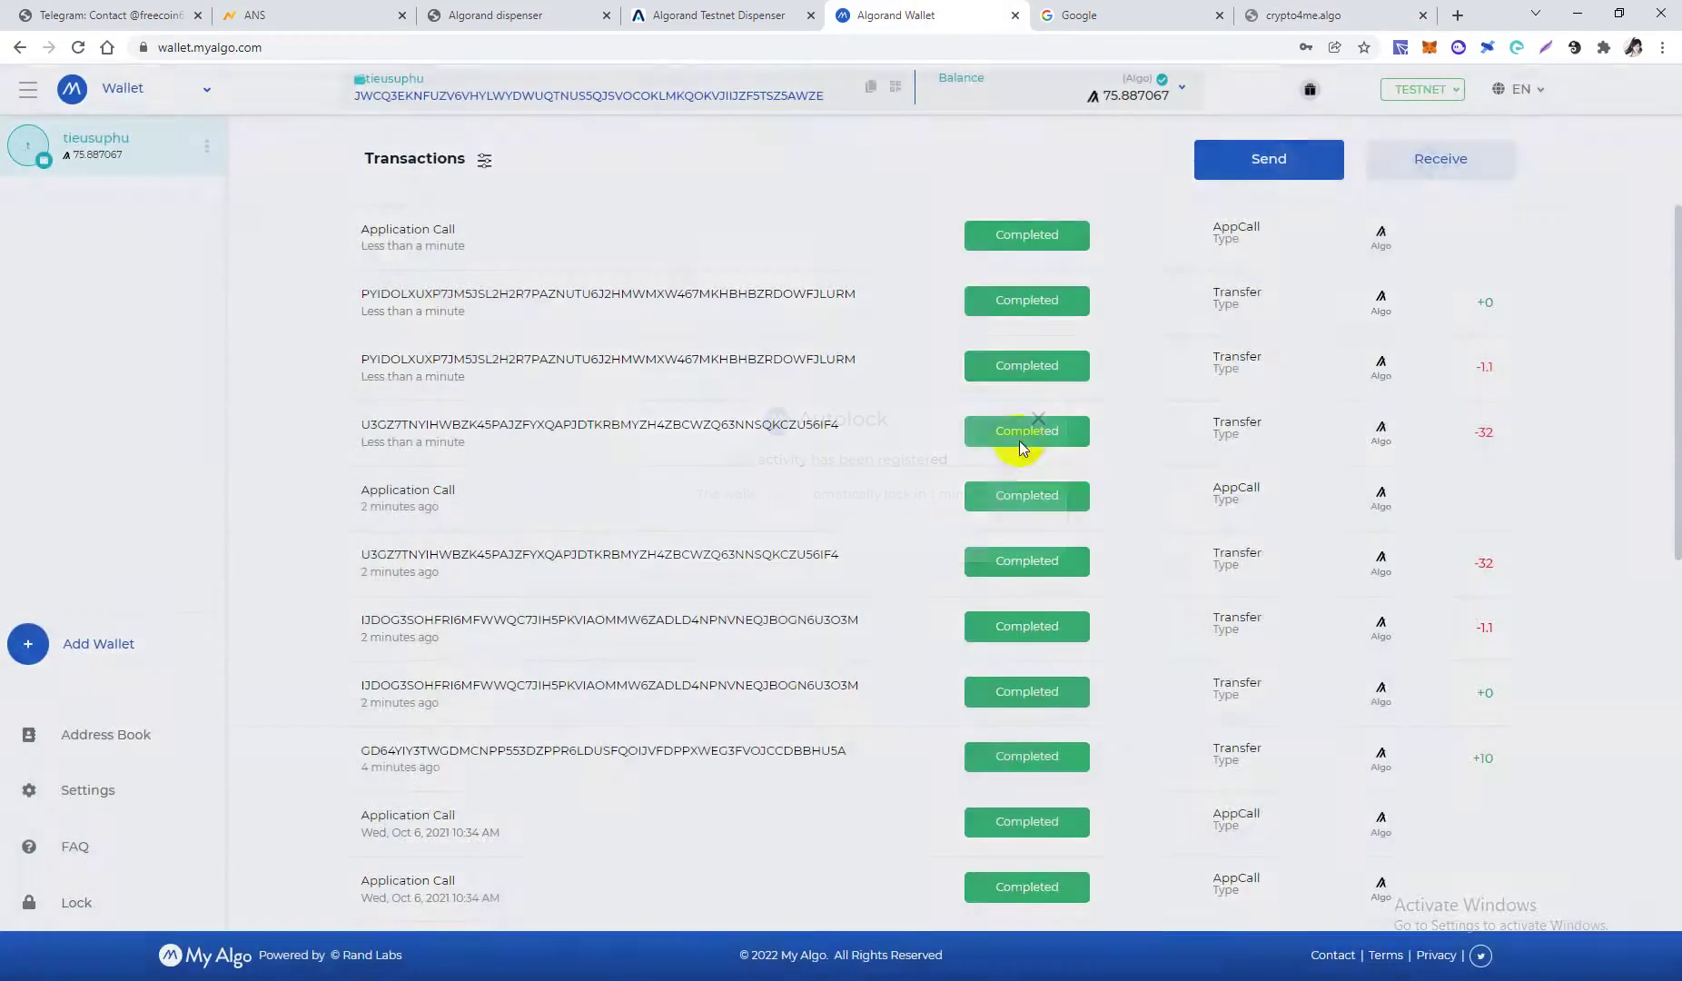
click(50, 12)
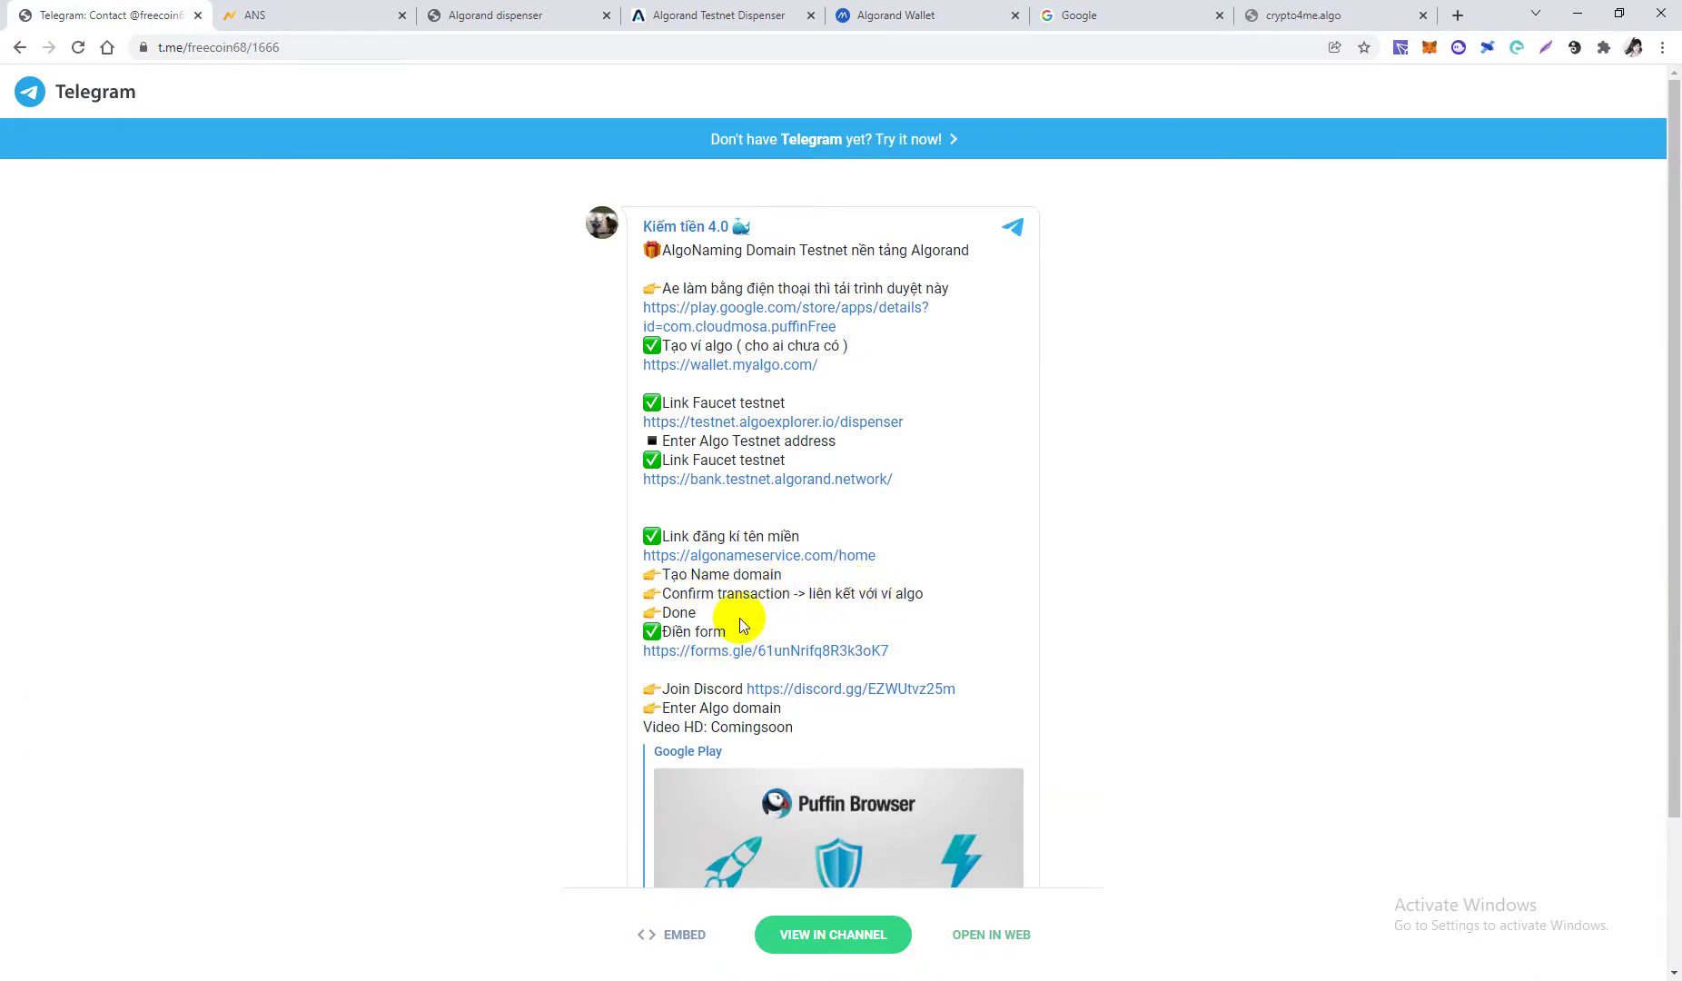
click(731, 654)
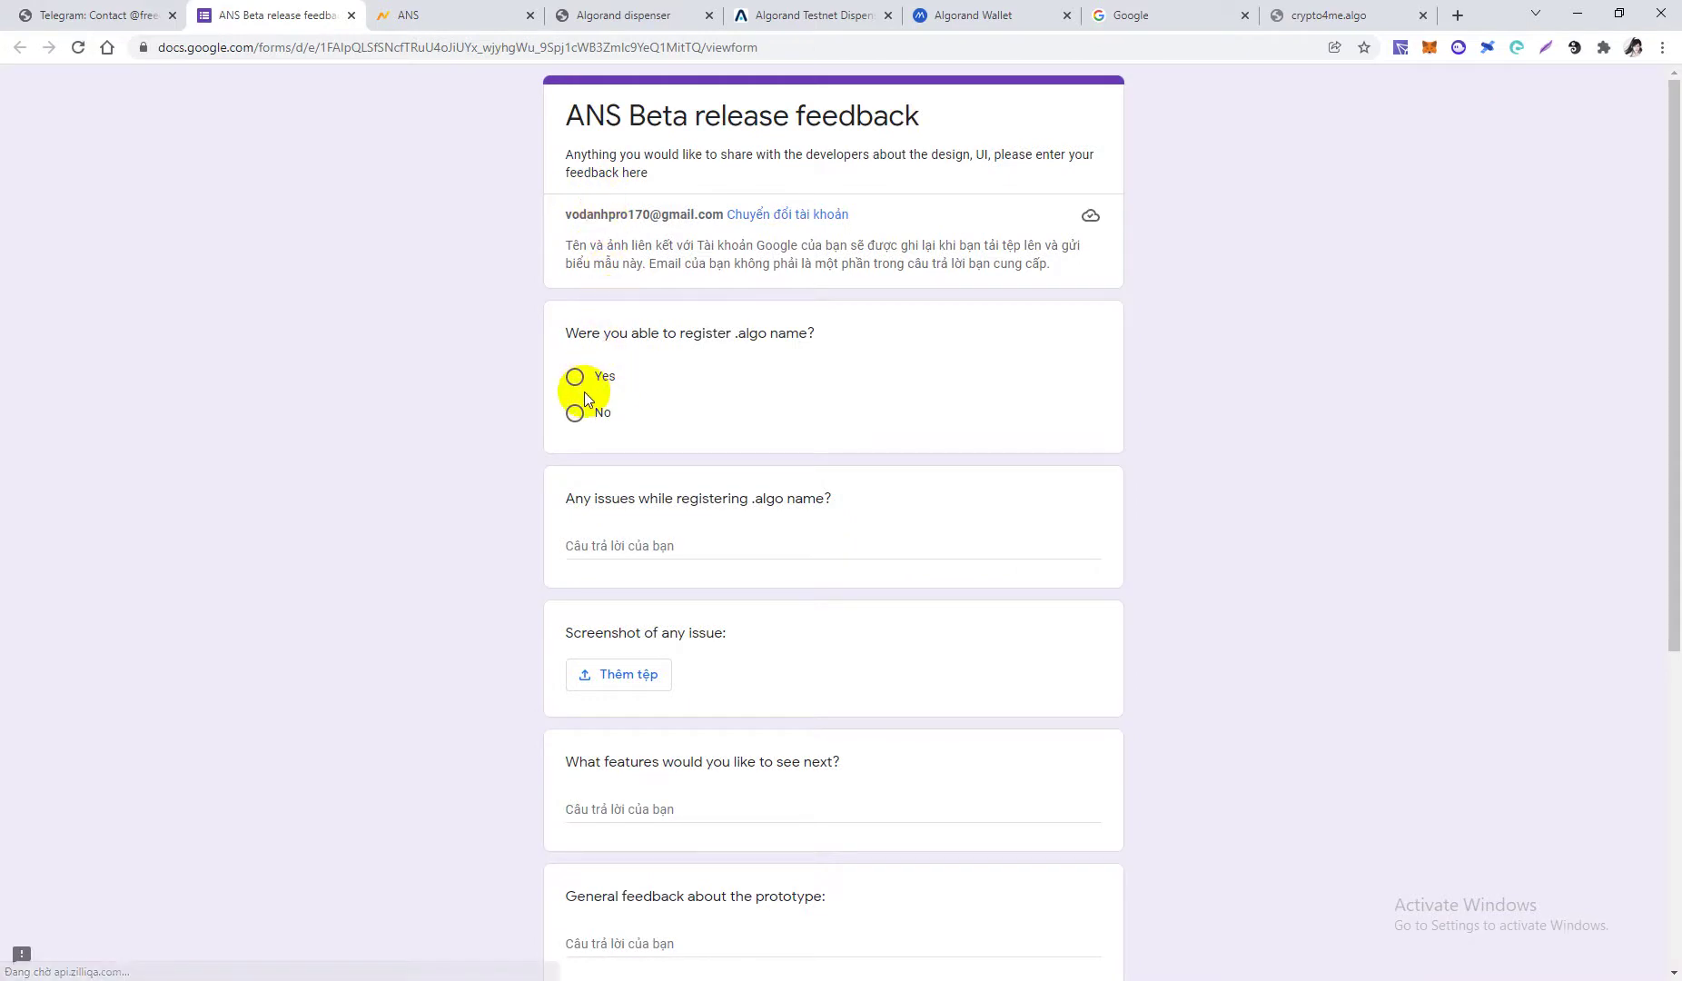
Answer Yes to registering a .algo name and translate the form into Vietnamese
click(575, 376)
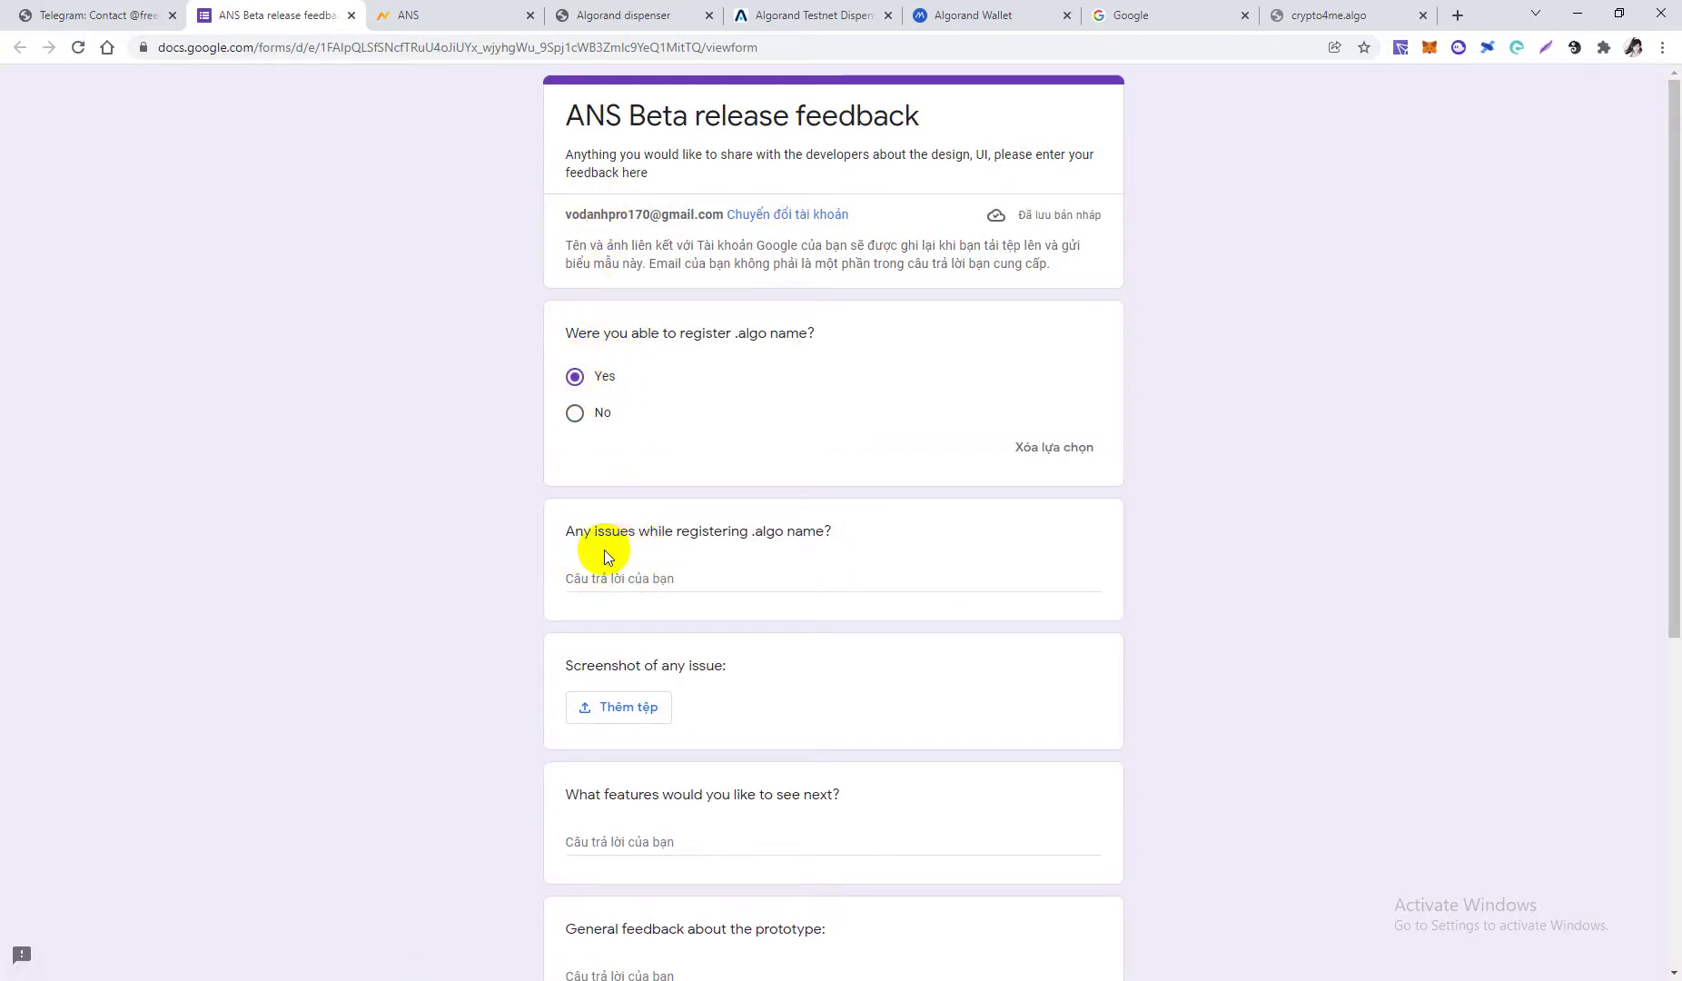
right_click(410, 474)
click(445, 686)
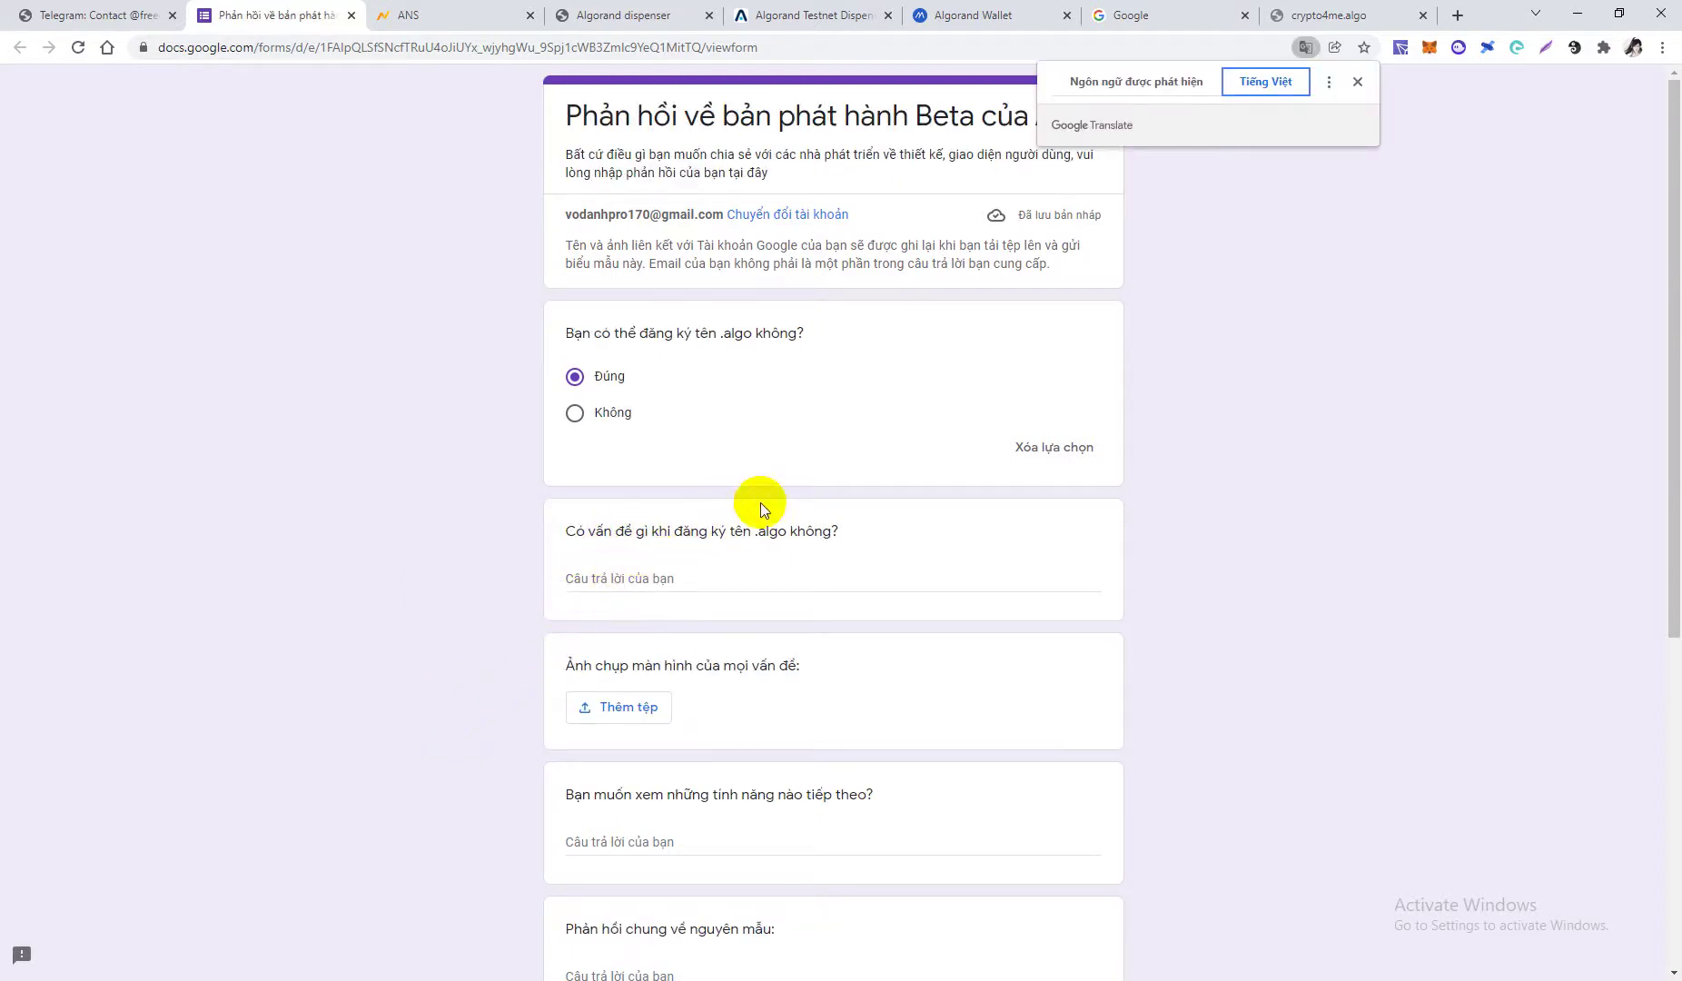
Enter 'no' for the registration issues question and move further down the form
click(635, 579)
text(no)
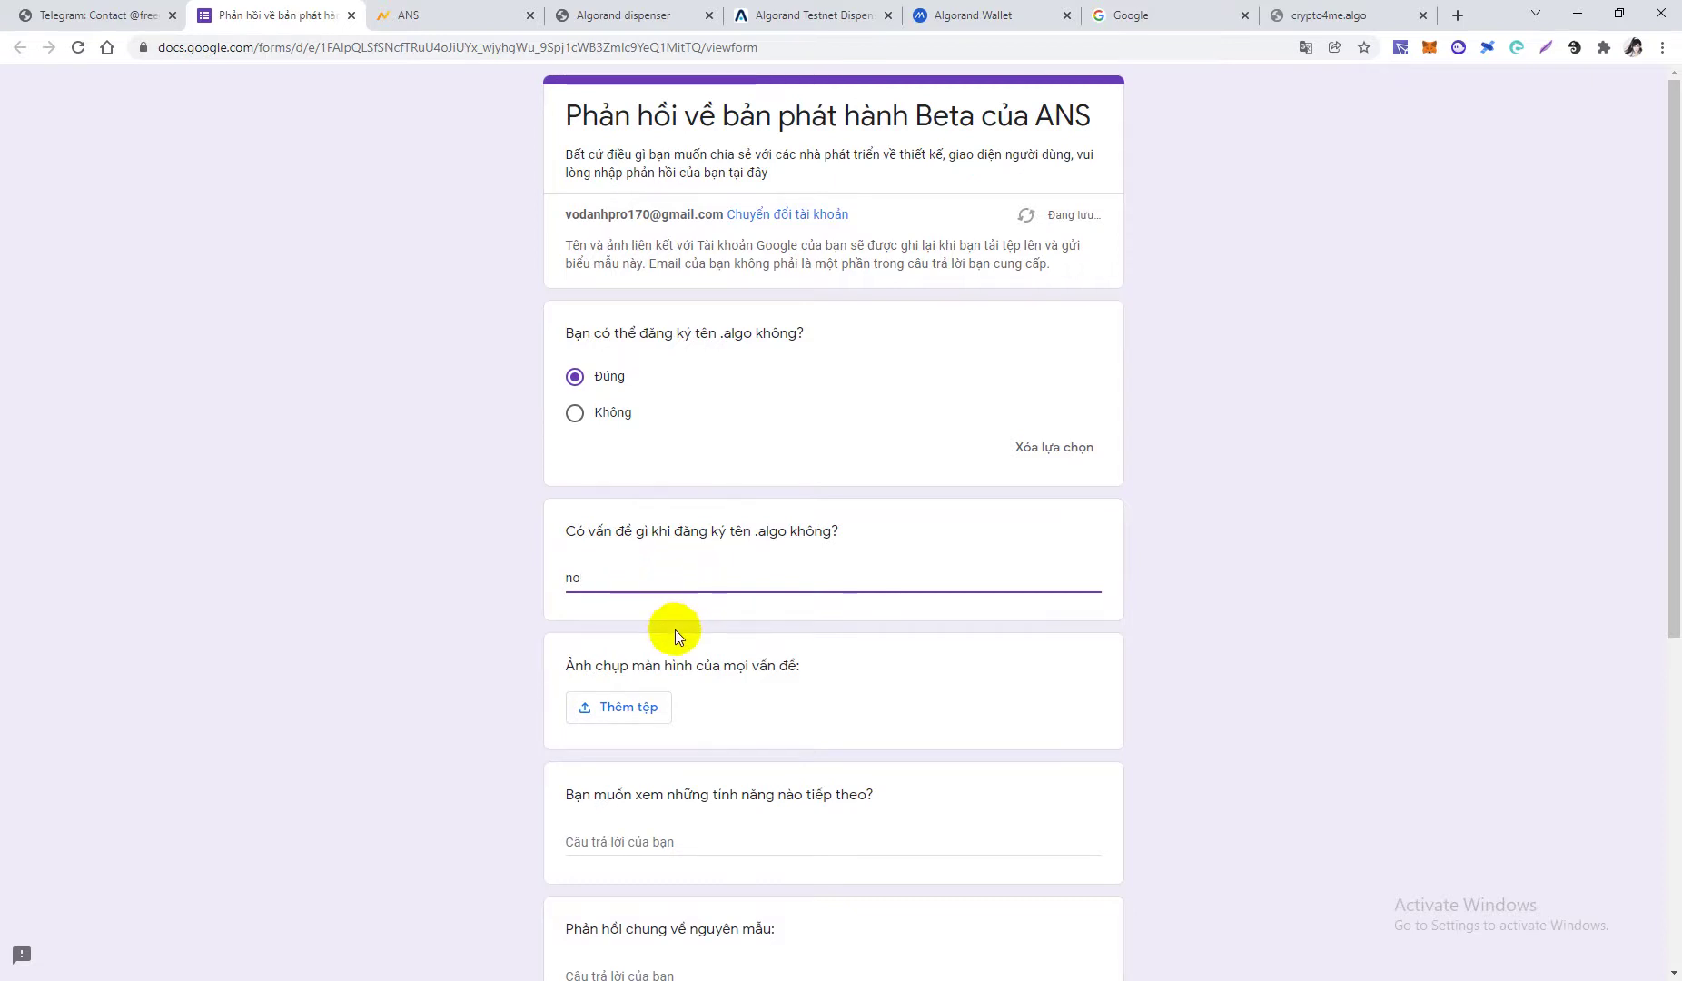
scroll(676, 630, down, 1)
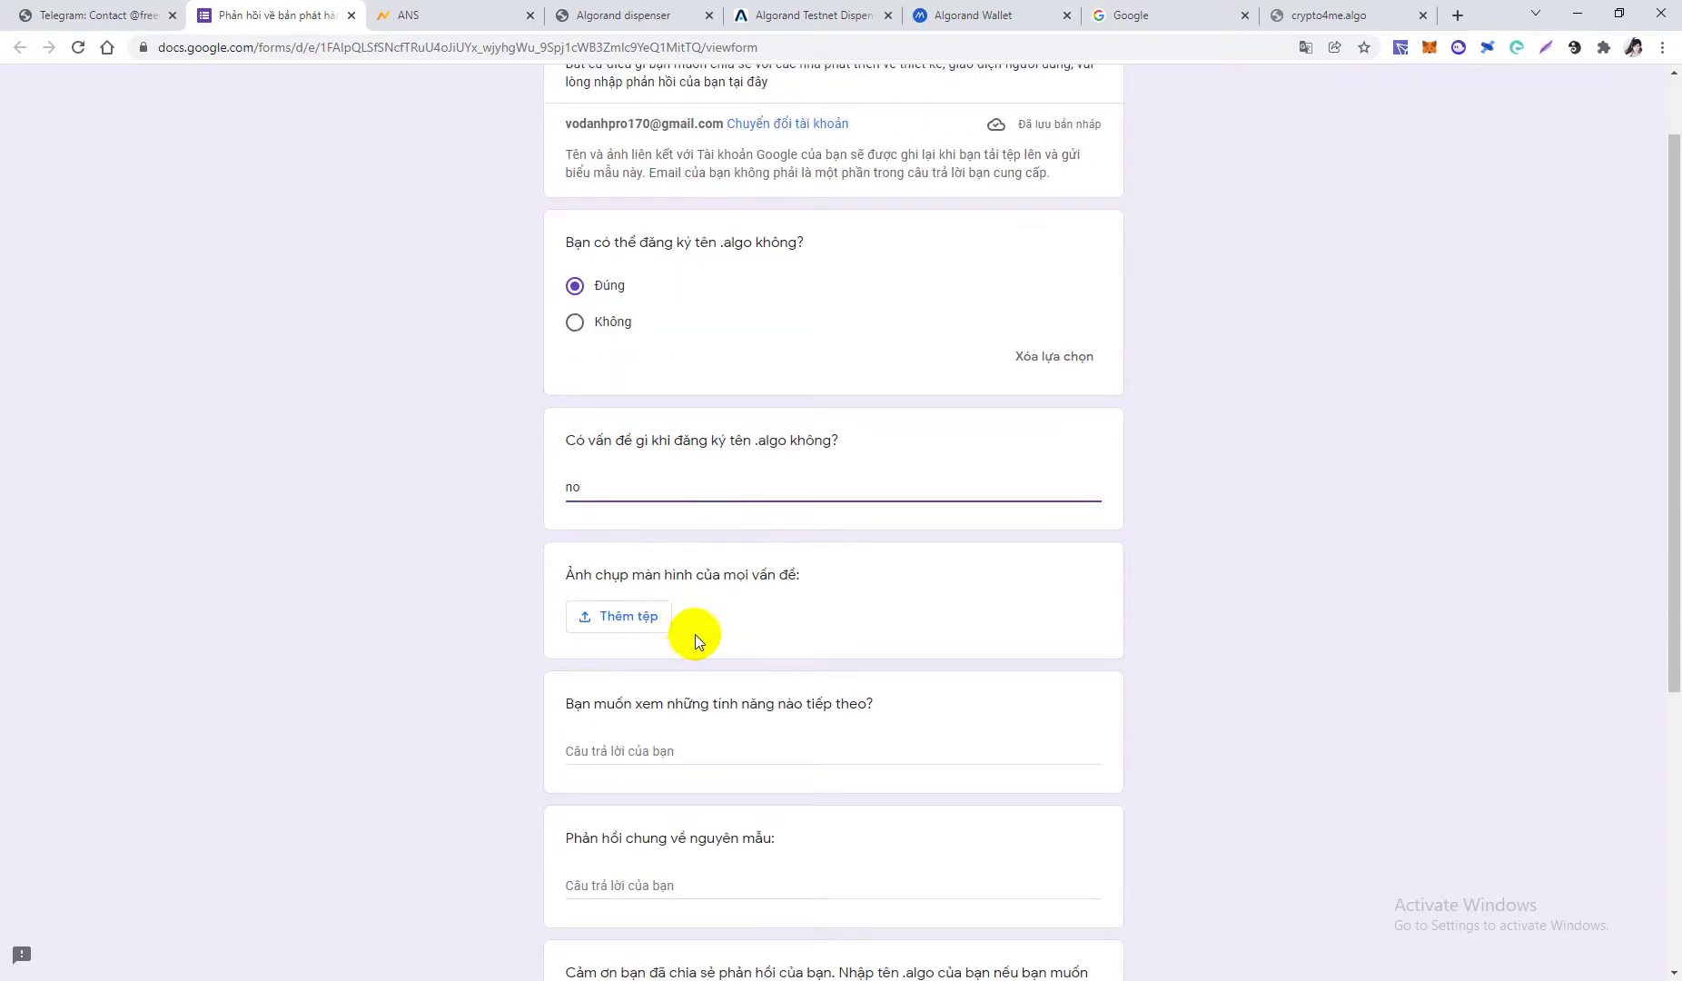
scroll(693, 640, down, 2)
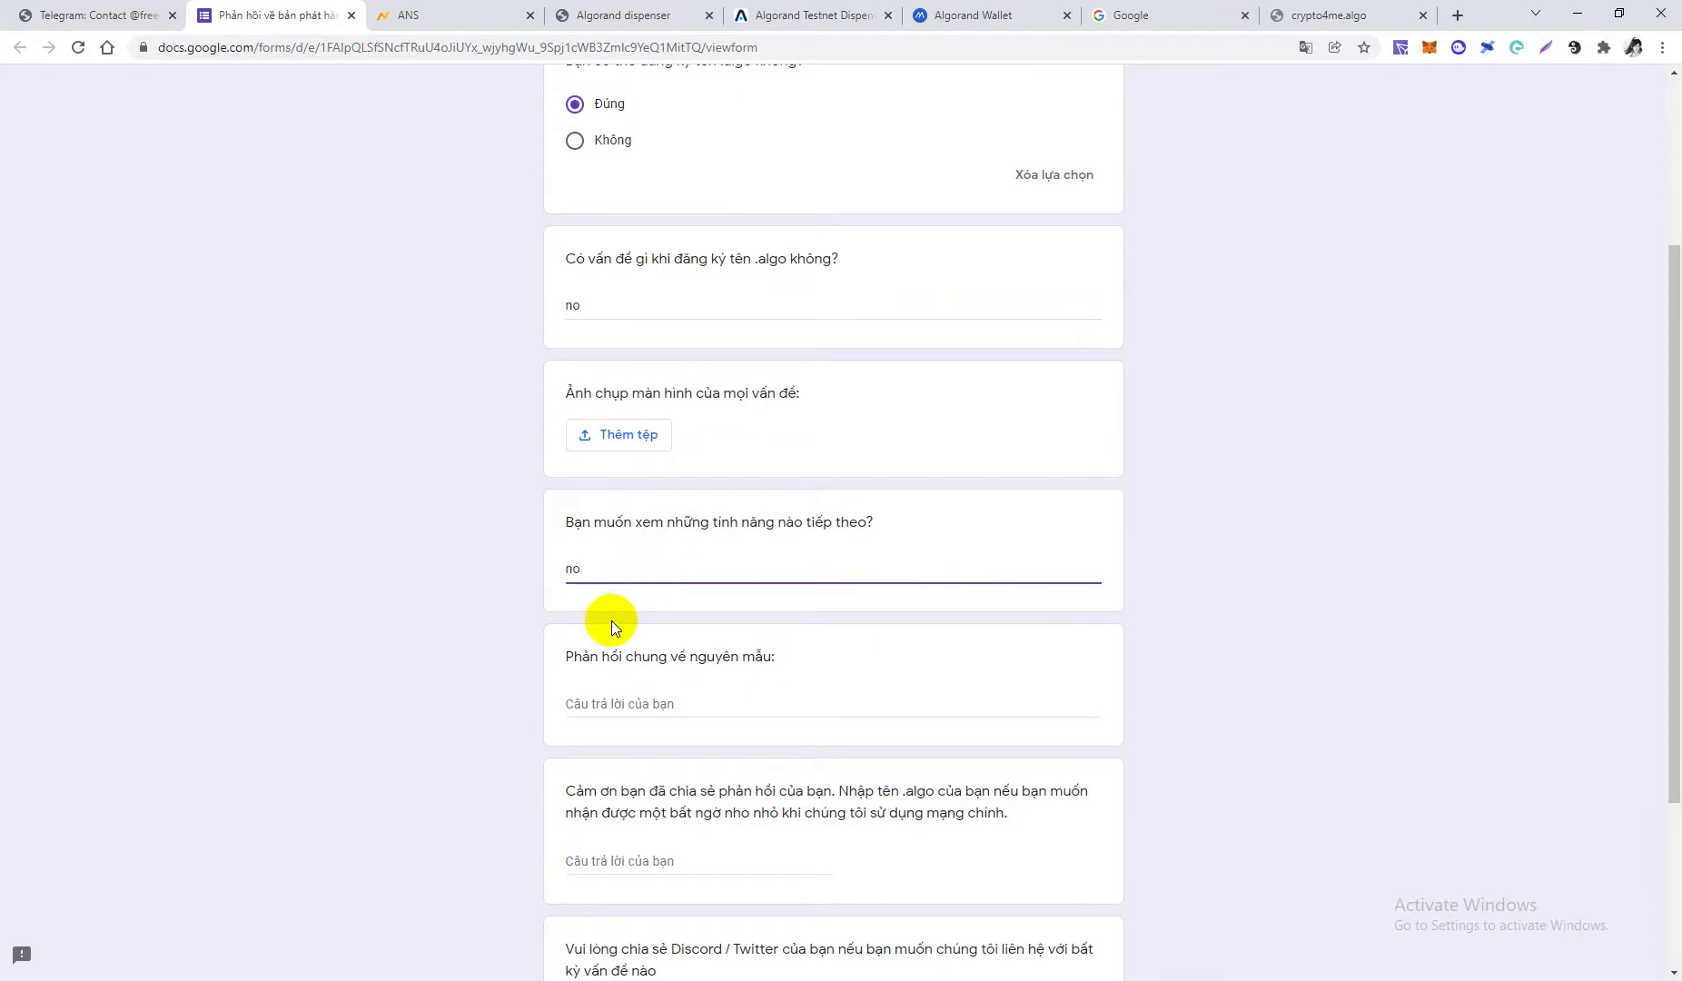
scroll(610, 623, down, 3)
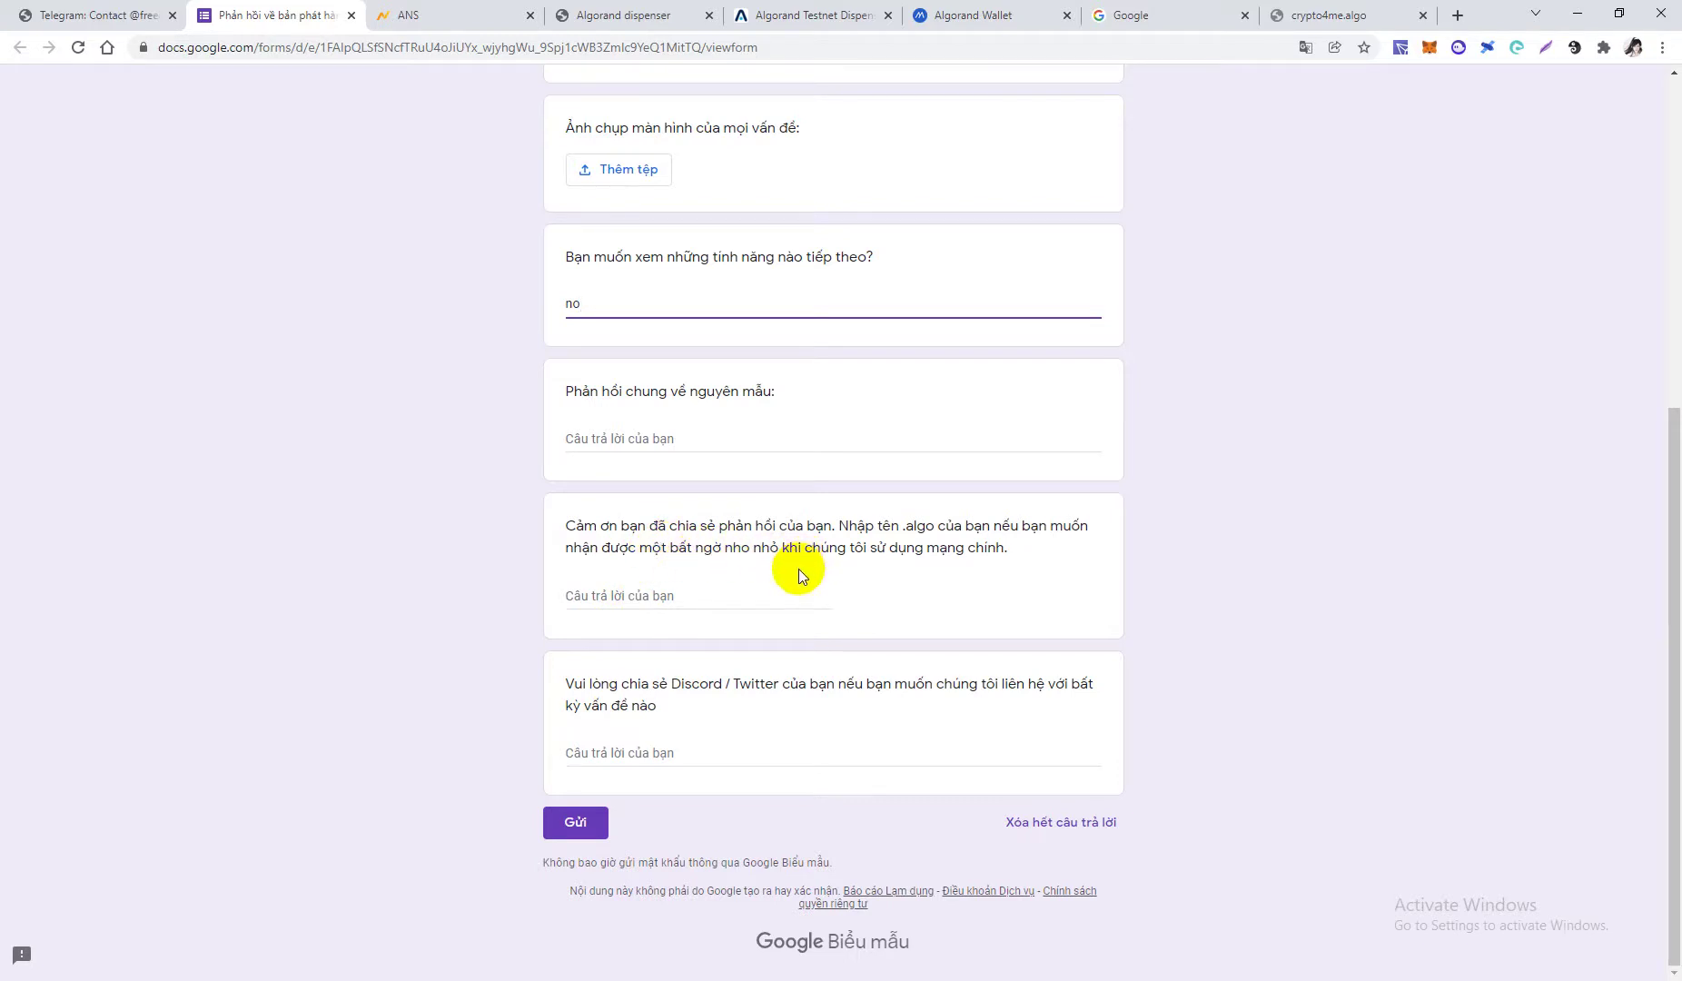
Copy the name crypto4me.algo from the ANS name page's address bar
click(997, 17)
click(876, 16)
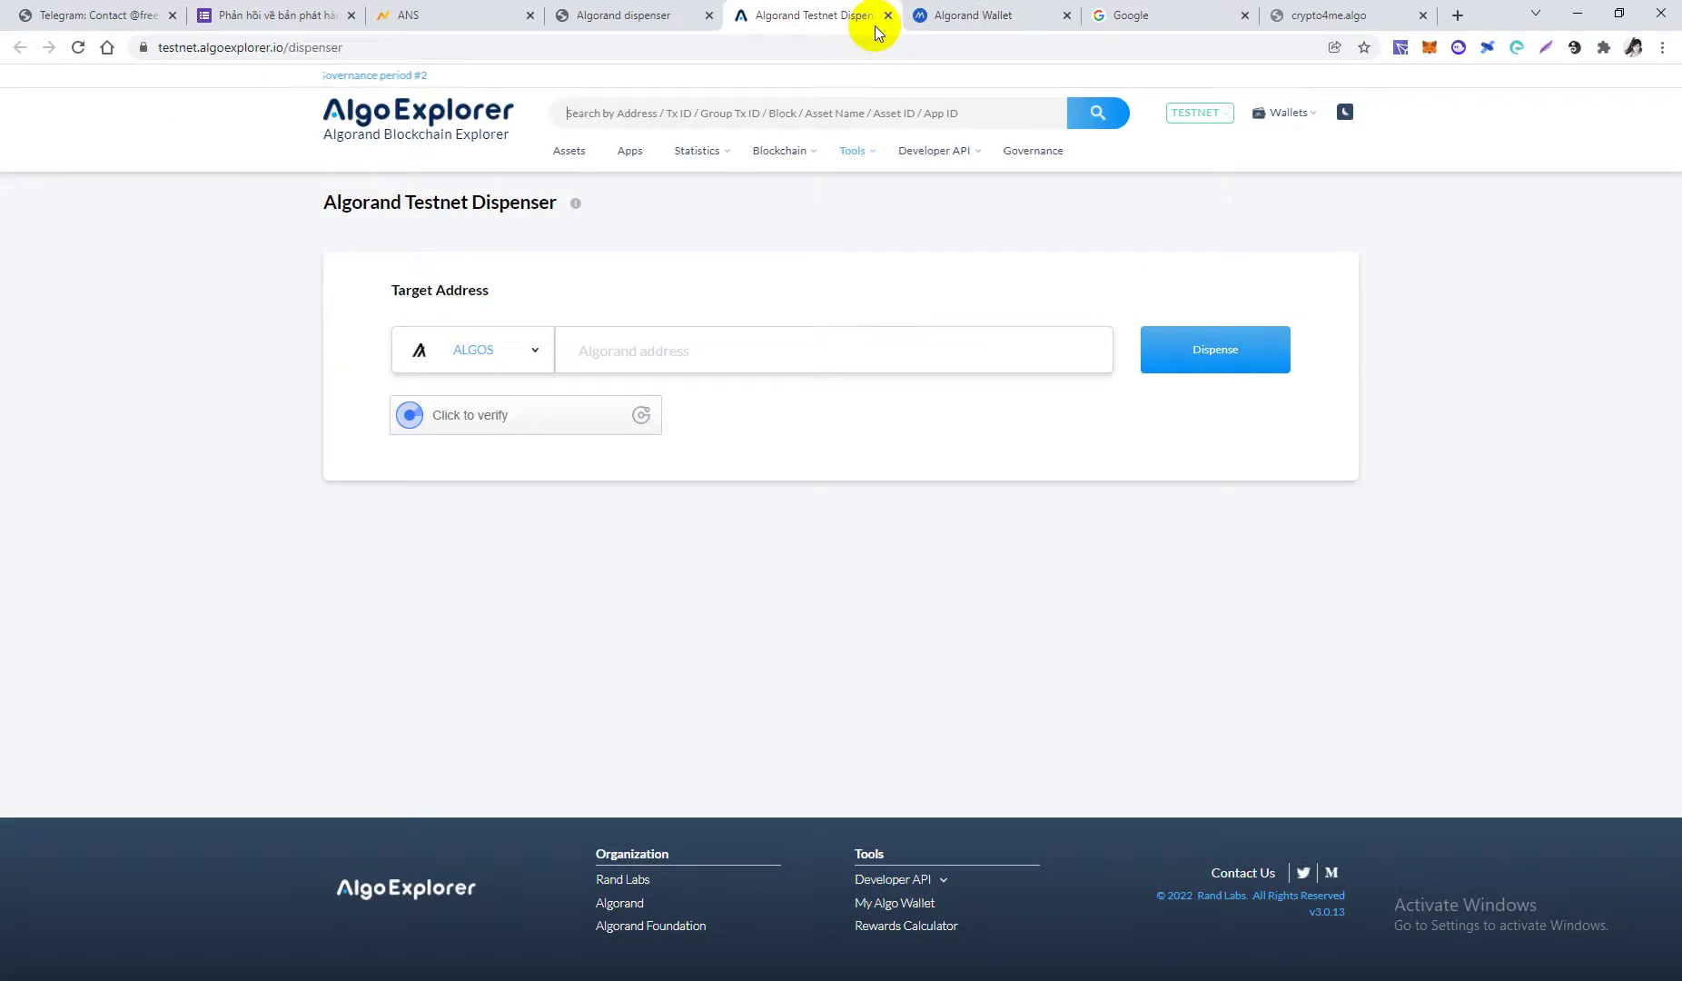
click(1304, 10)
click(269, 47)
drag(200, 48, 299, 44)
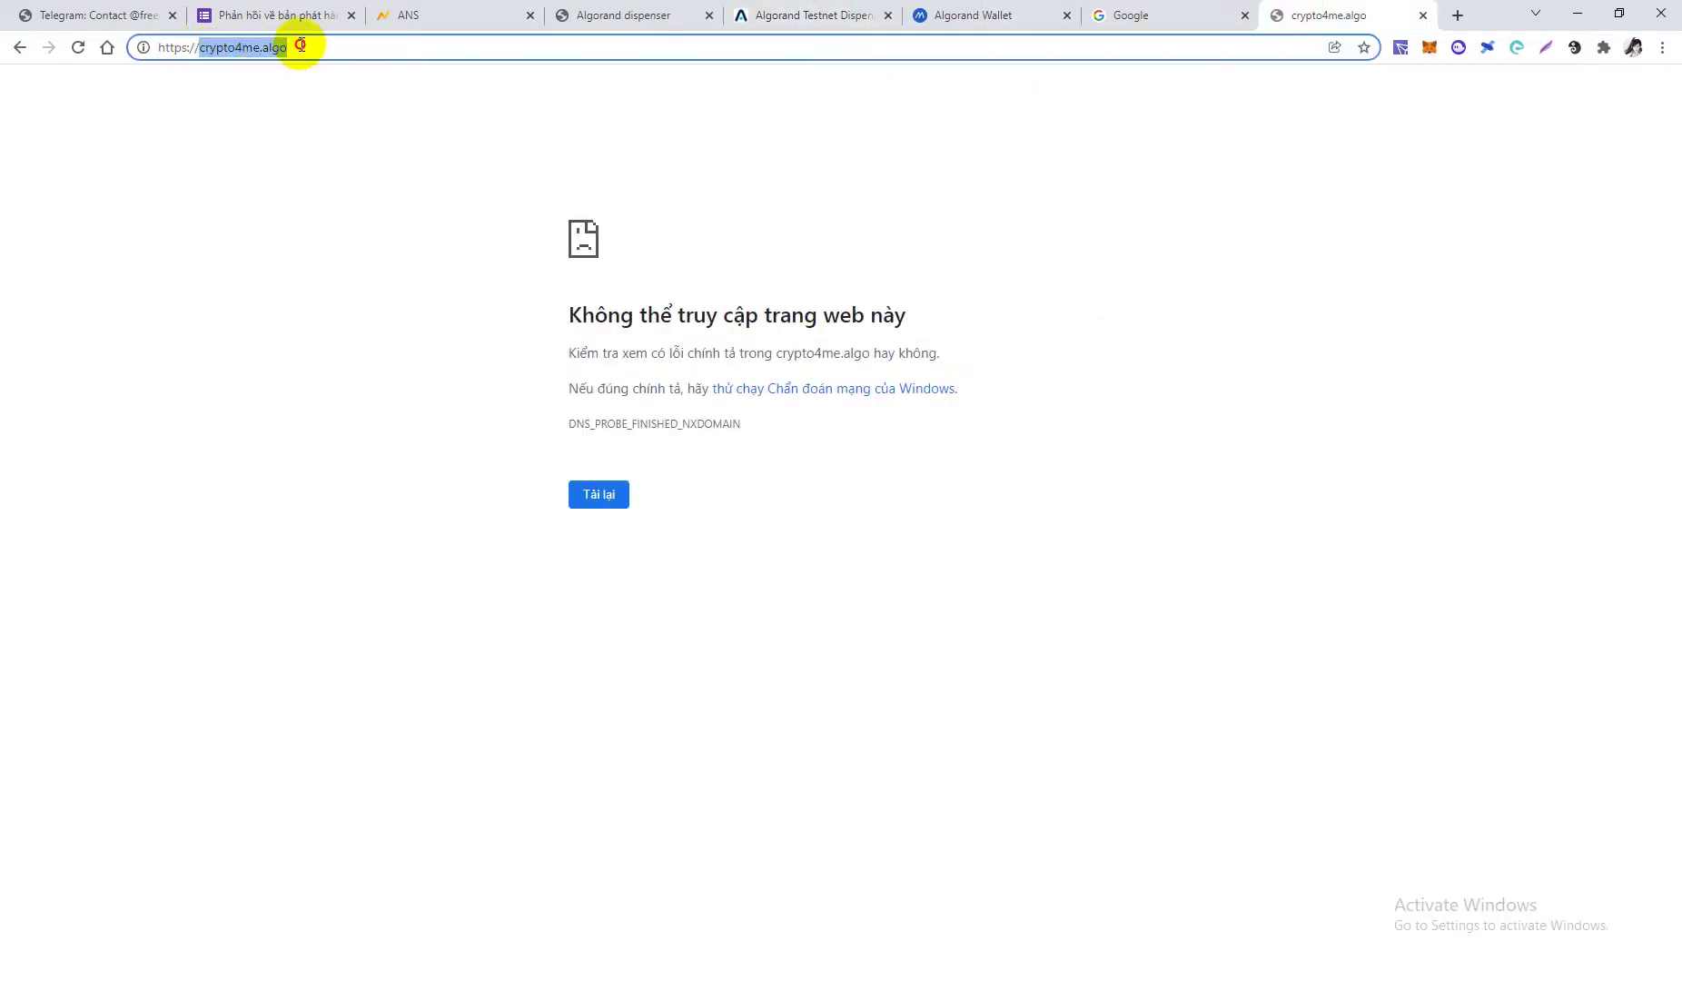
Paste it into the form's .algo name answer, change it to 'tieusuphualgo', and open a blank tab
click(445, 12)
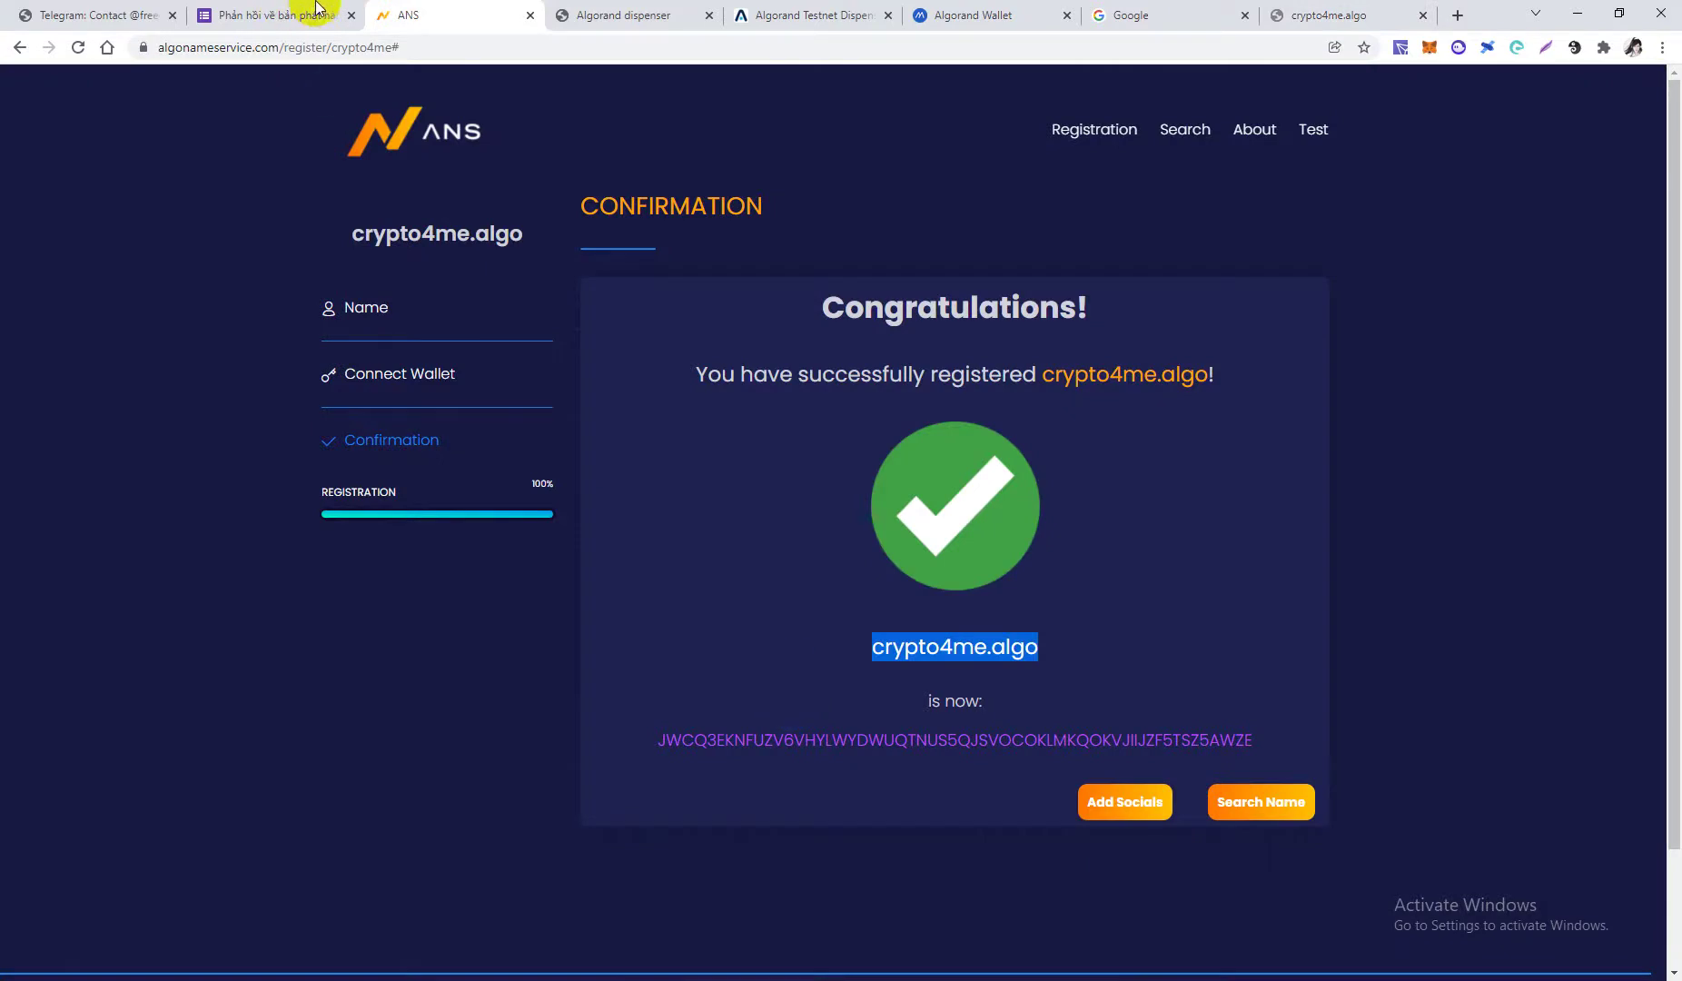
click(313, 12)
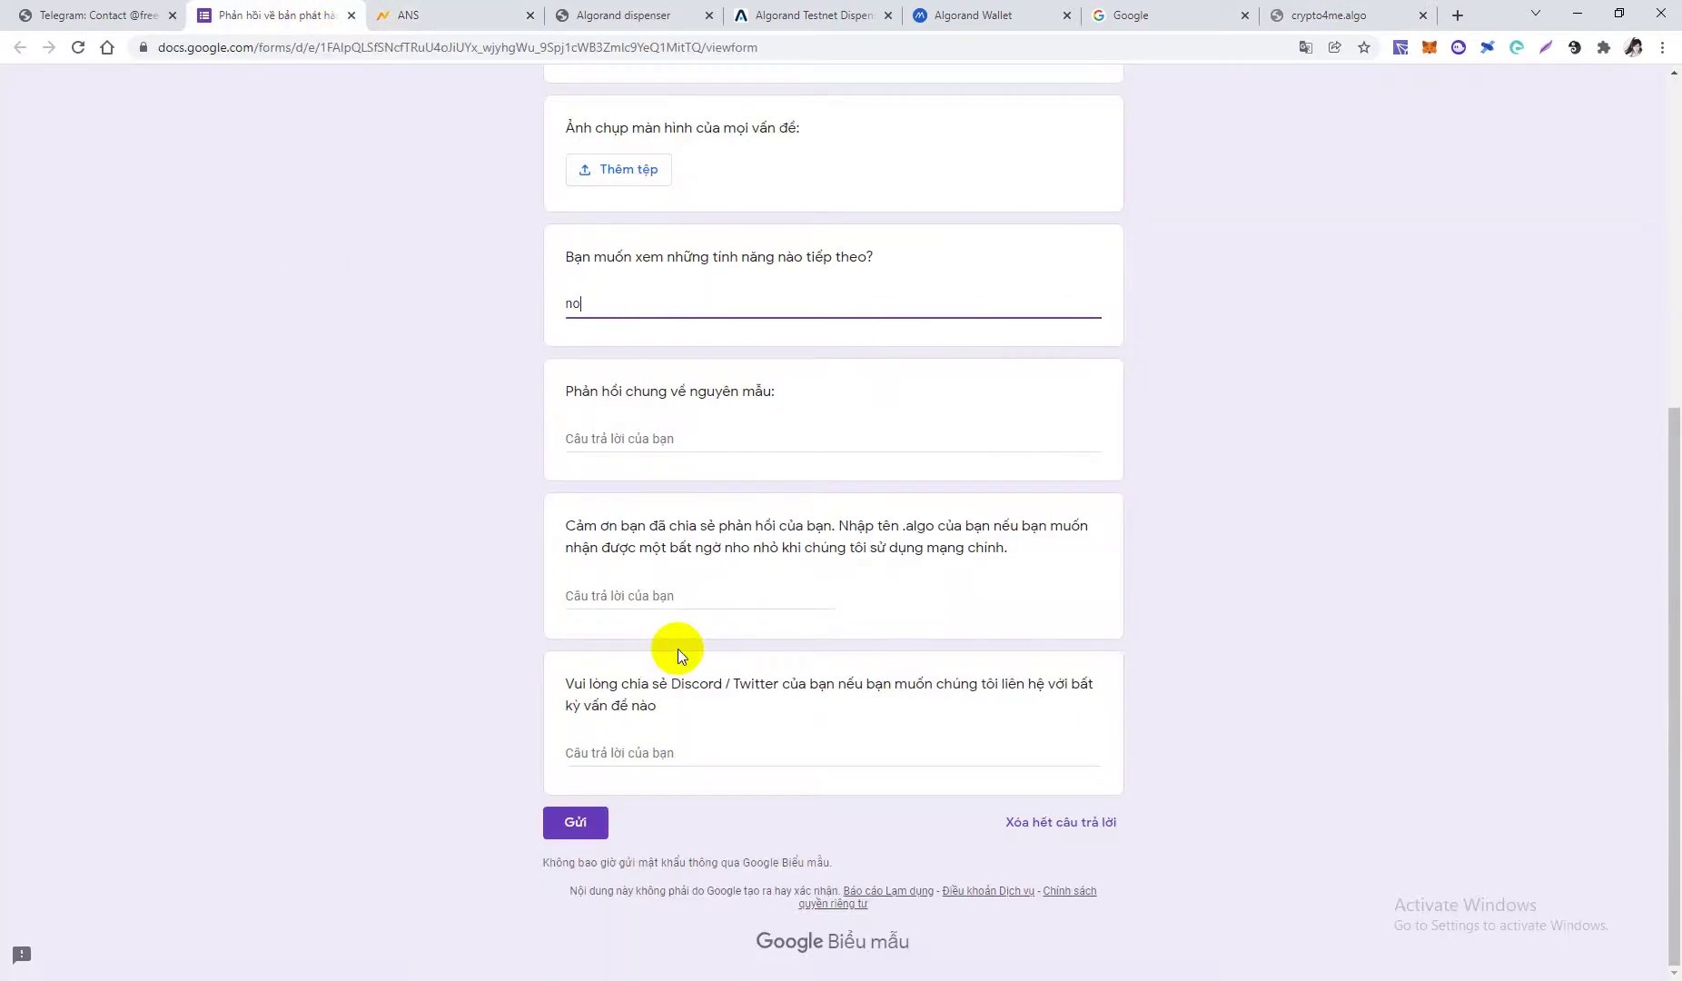
click(579, 591)
key(ctrl+v)
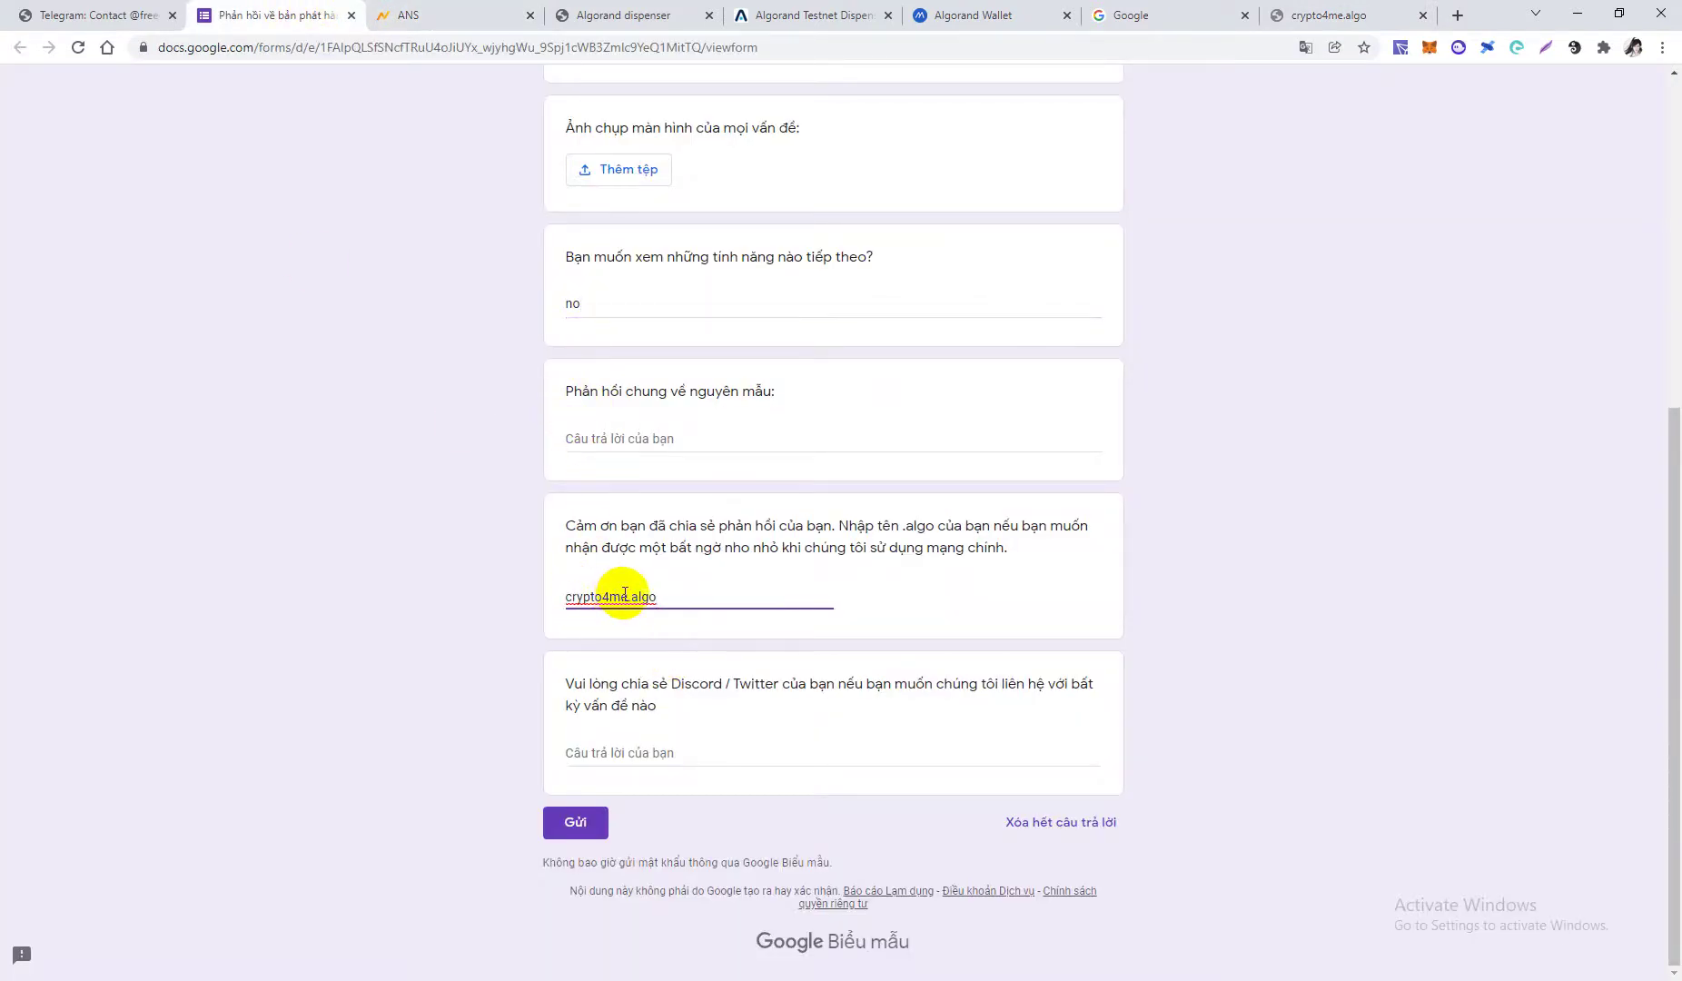
drag(628, 596, 566, 599)
text(tieusuphu)
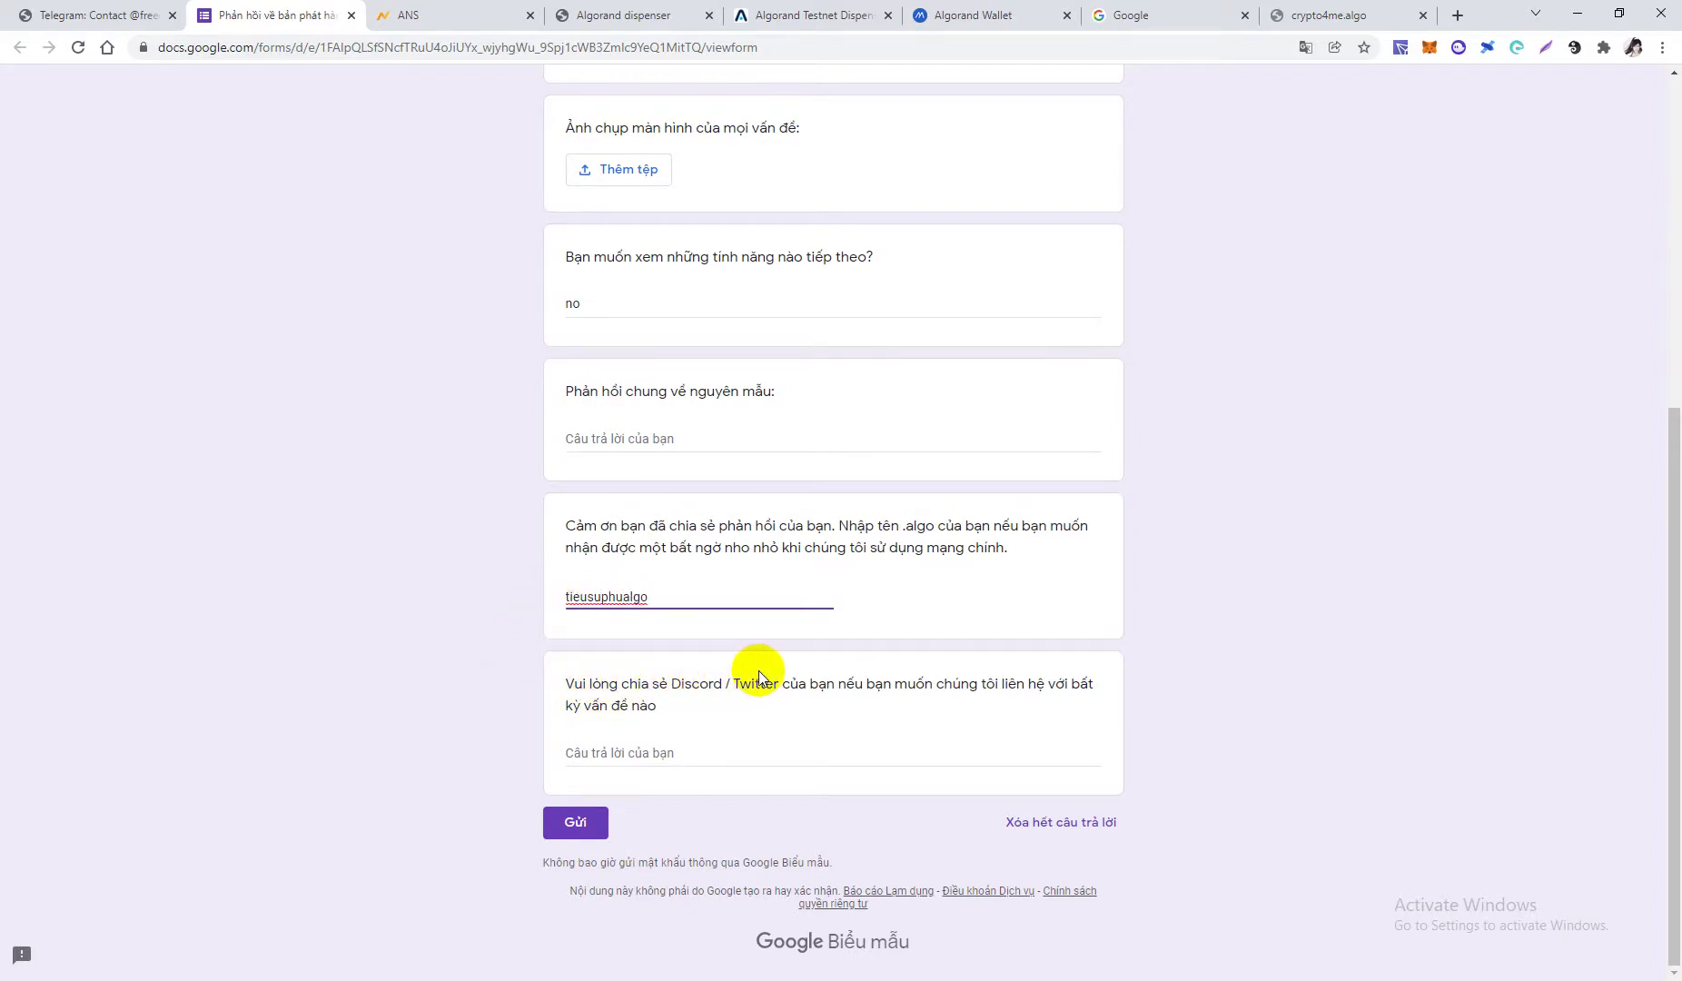
drag(782, 683, 995, 683)
click(904, 723)
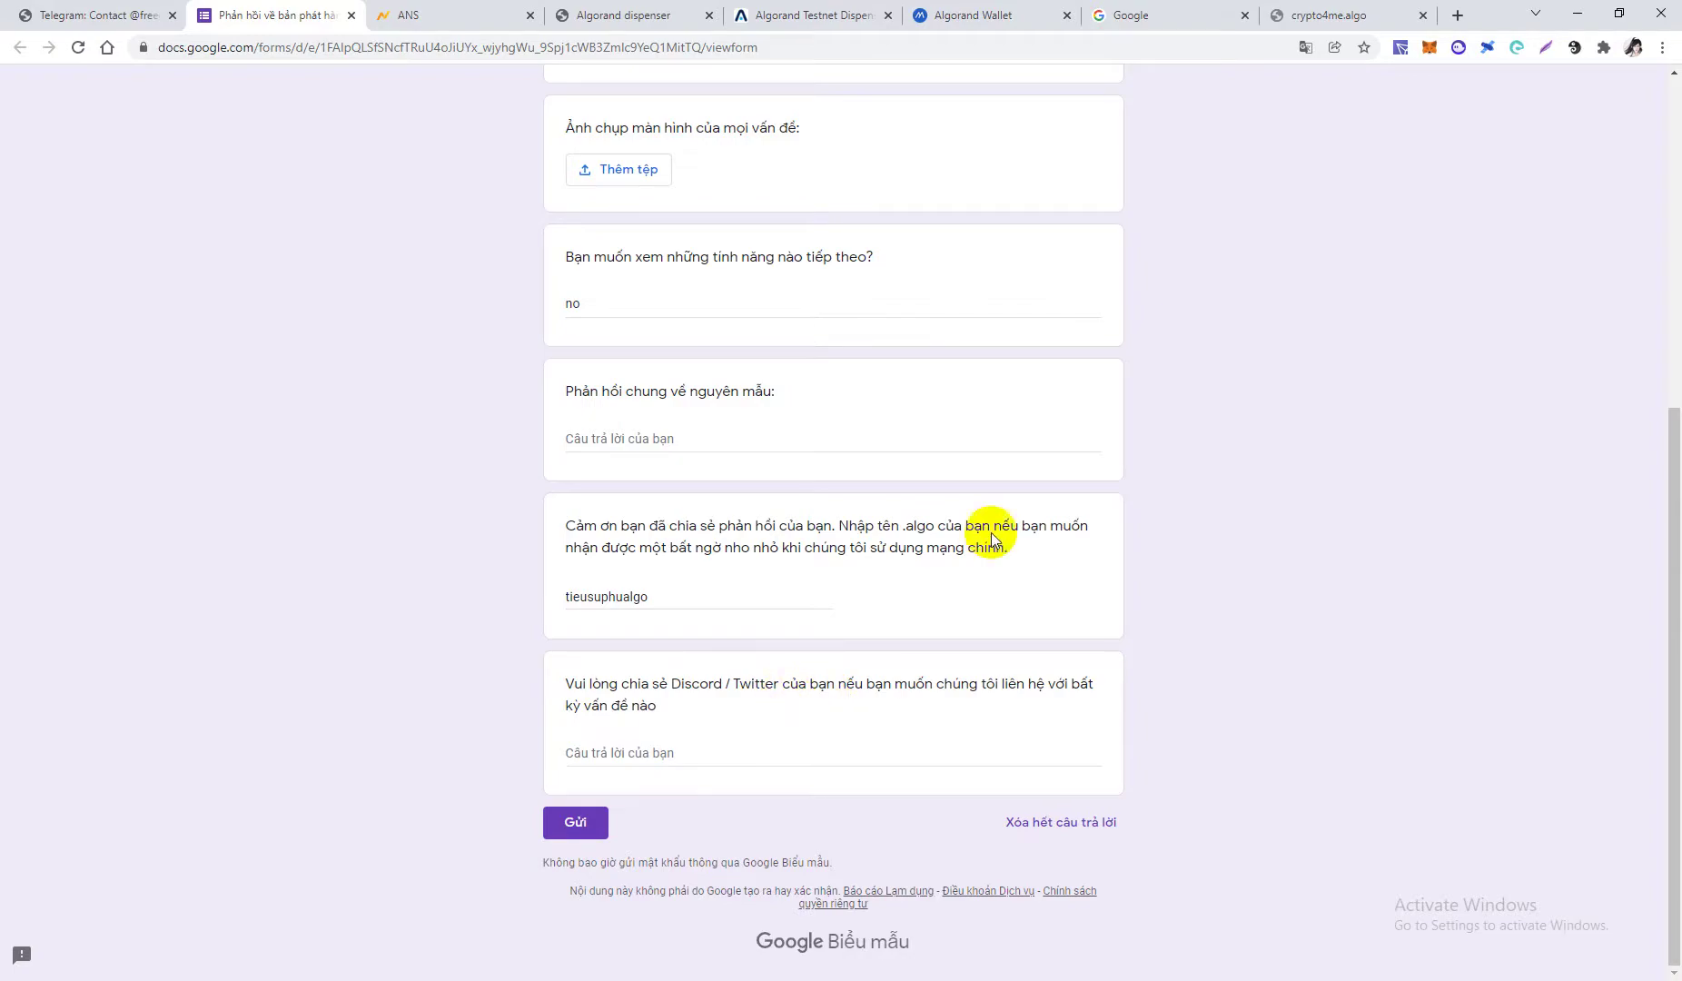
click(1457, 14)
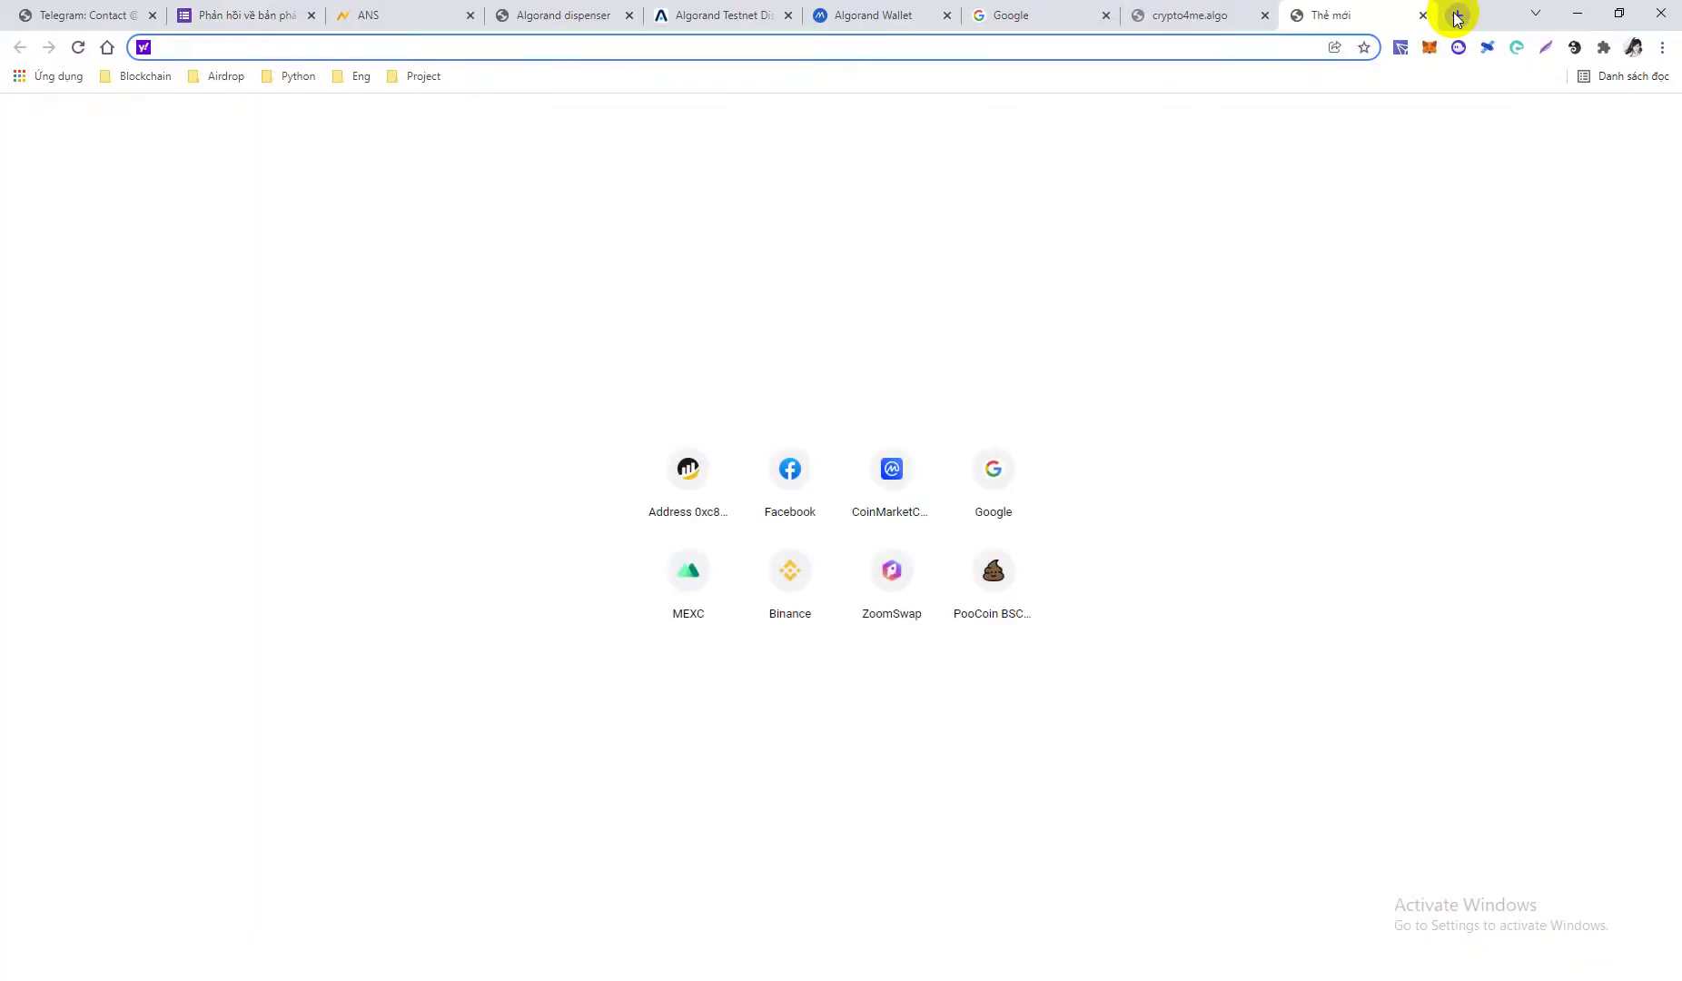
Paste your Twitter profile link into the form's Discord / Twitter answer
text(twitter.com)
key(Return)
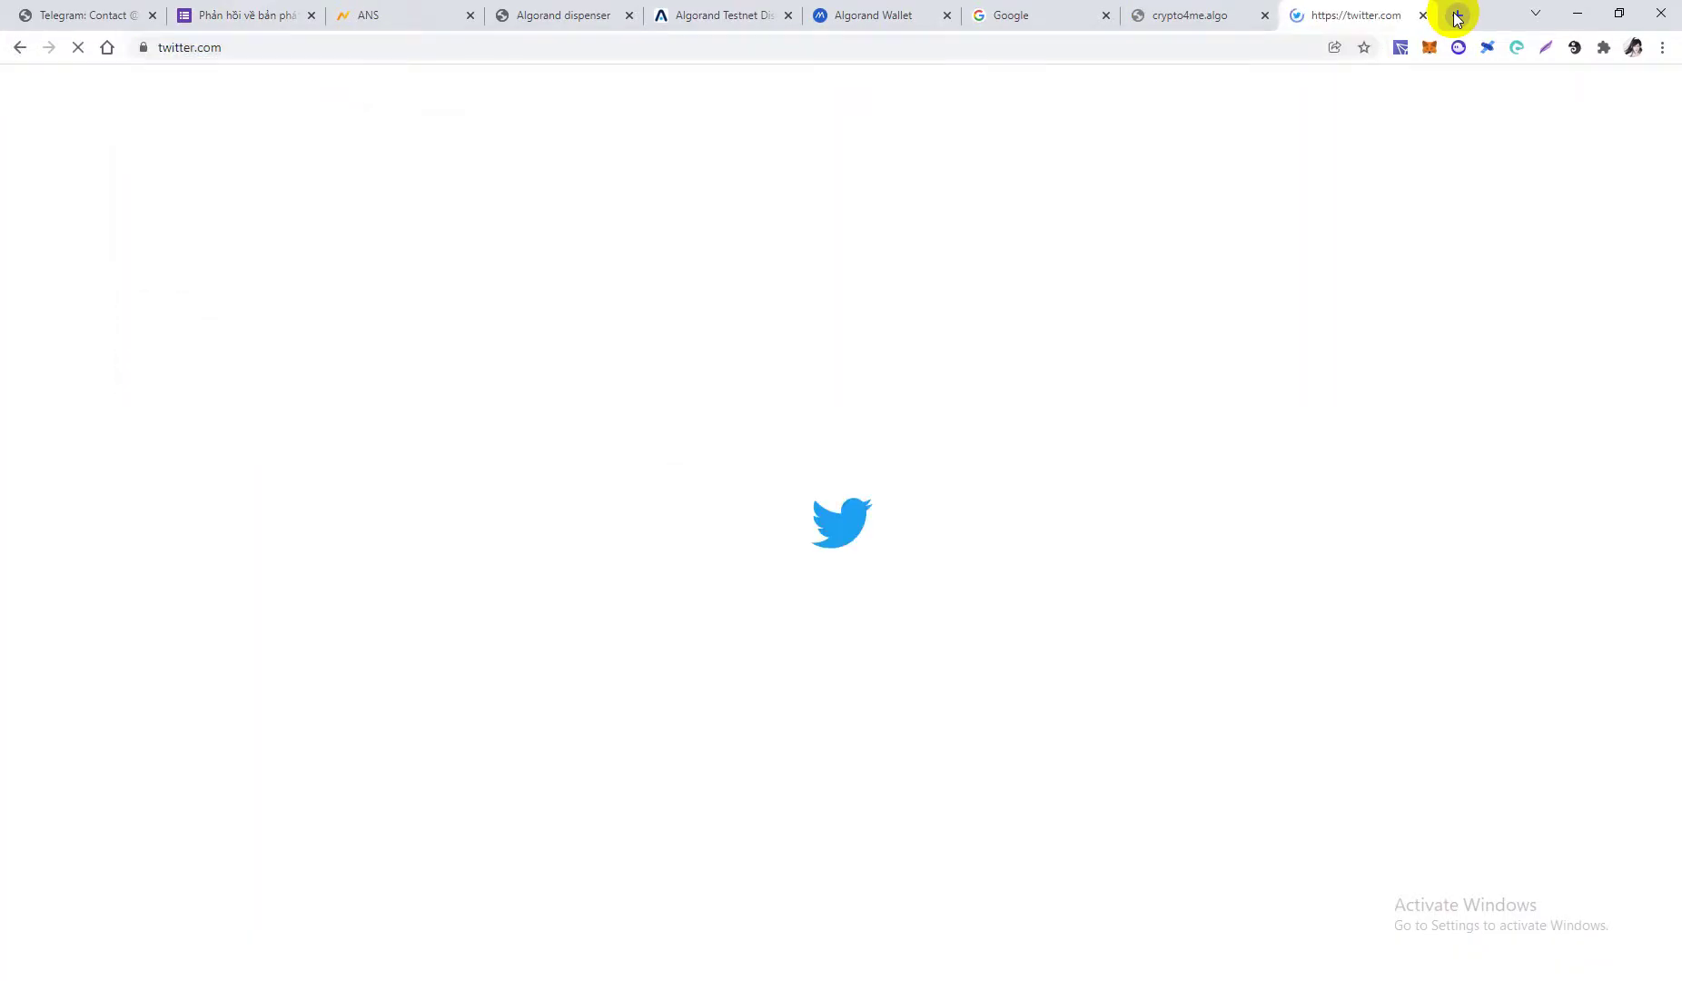
click(347, 458)
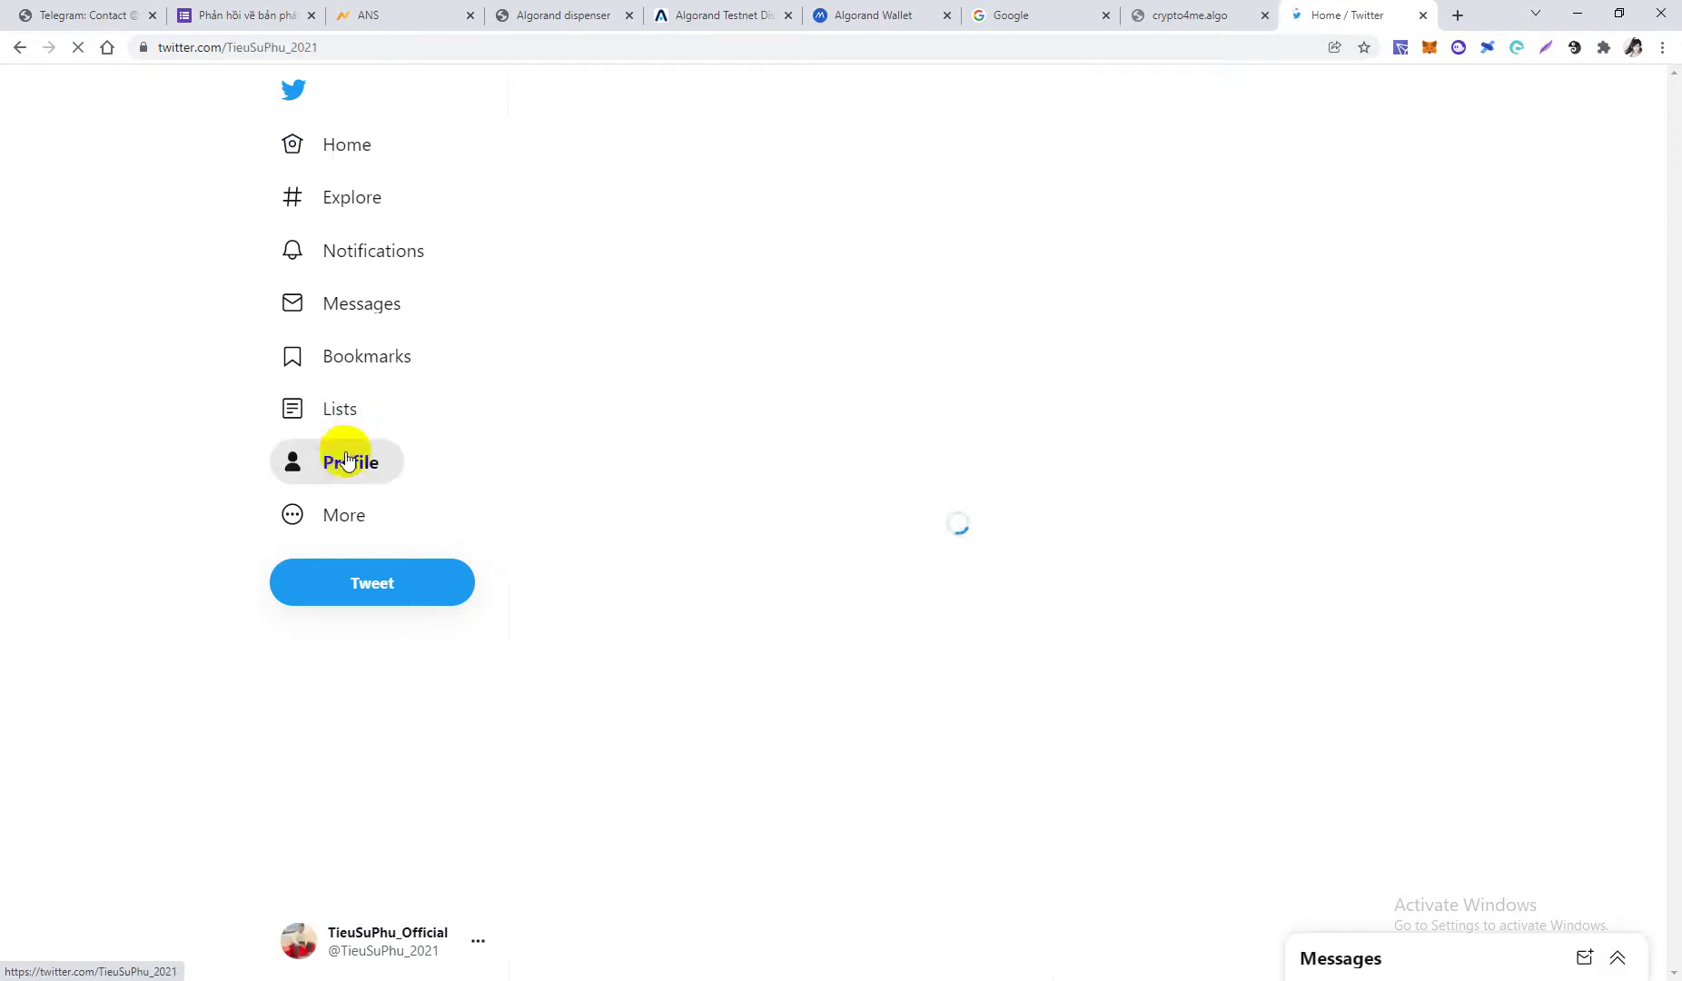
click(372, 47)
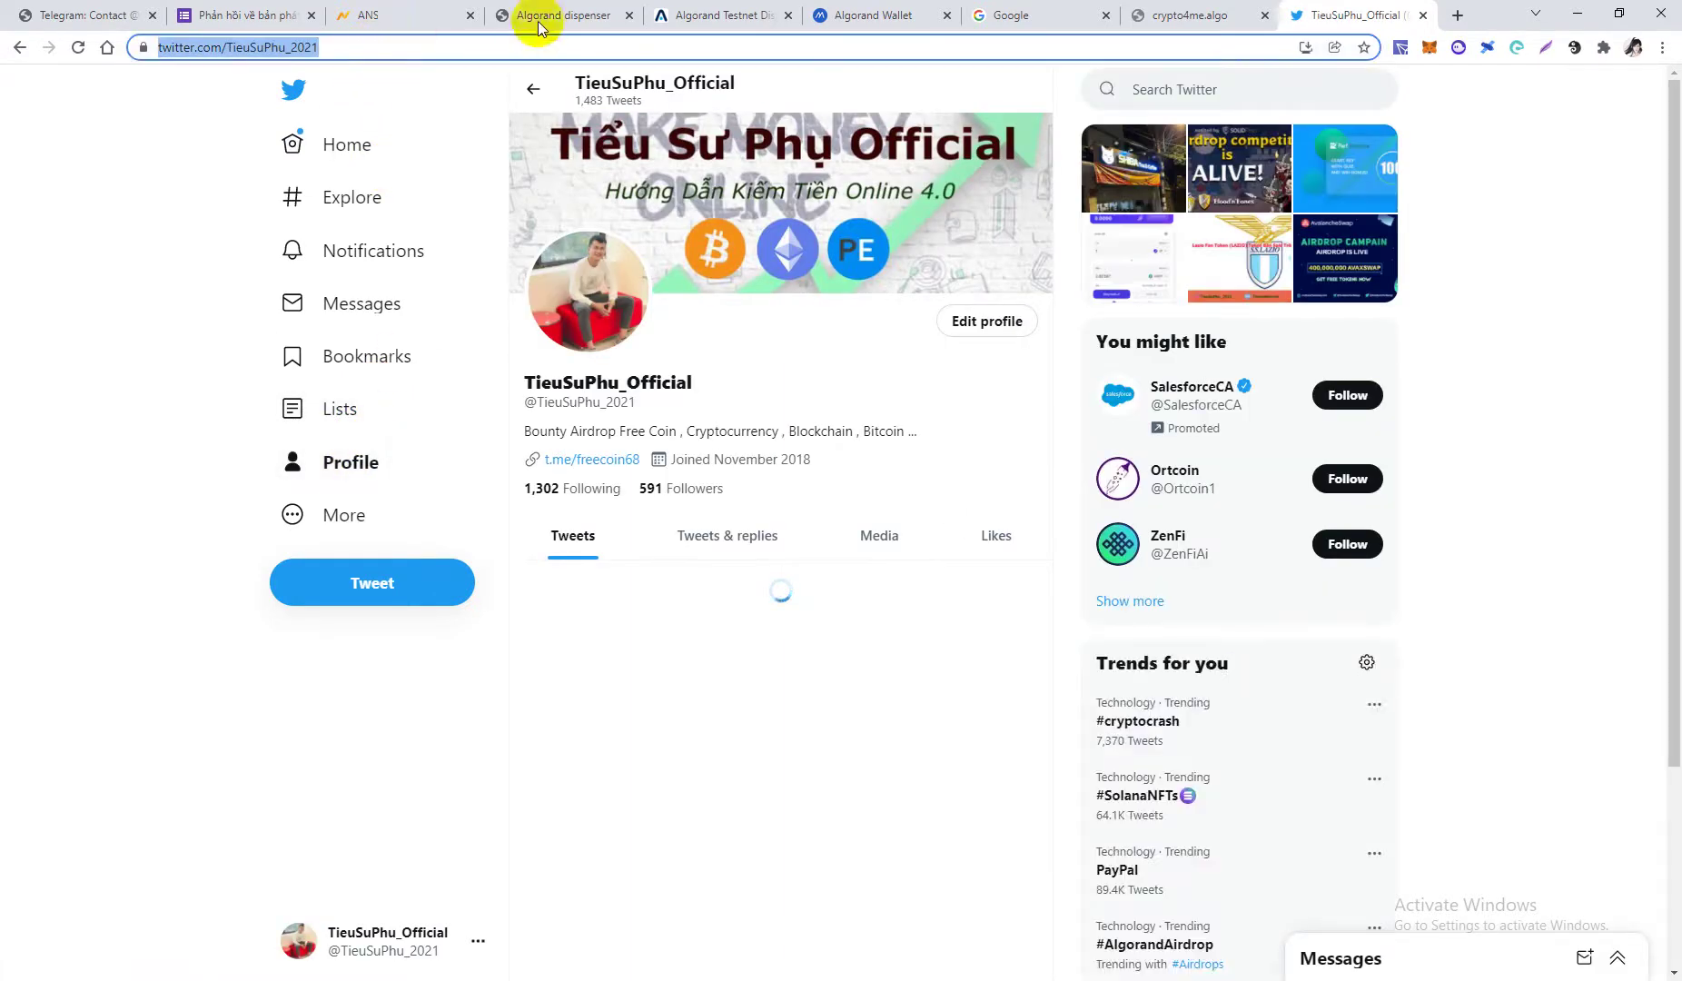
click(210, 11)
text(https://twitter.com/TieuSuPhu_2001)
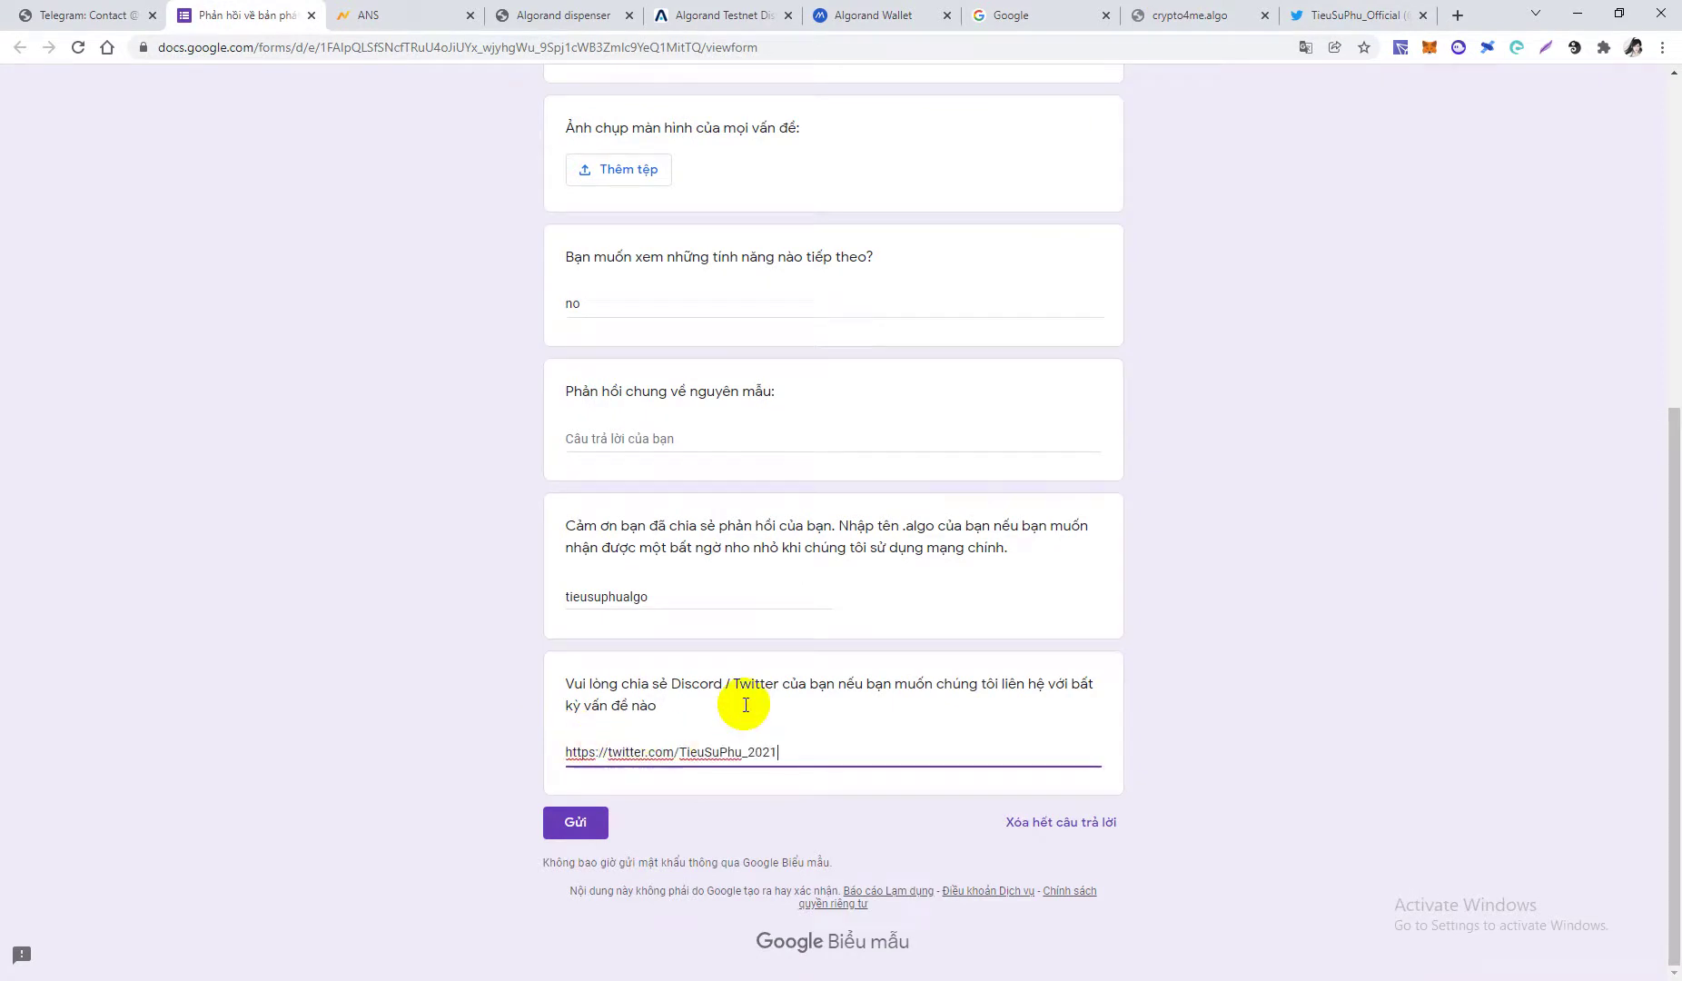
scroll(745, 690, up, 6)
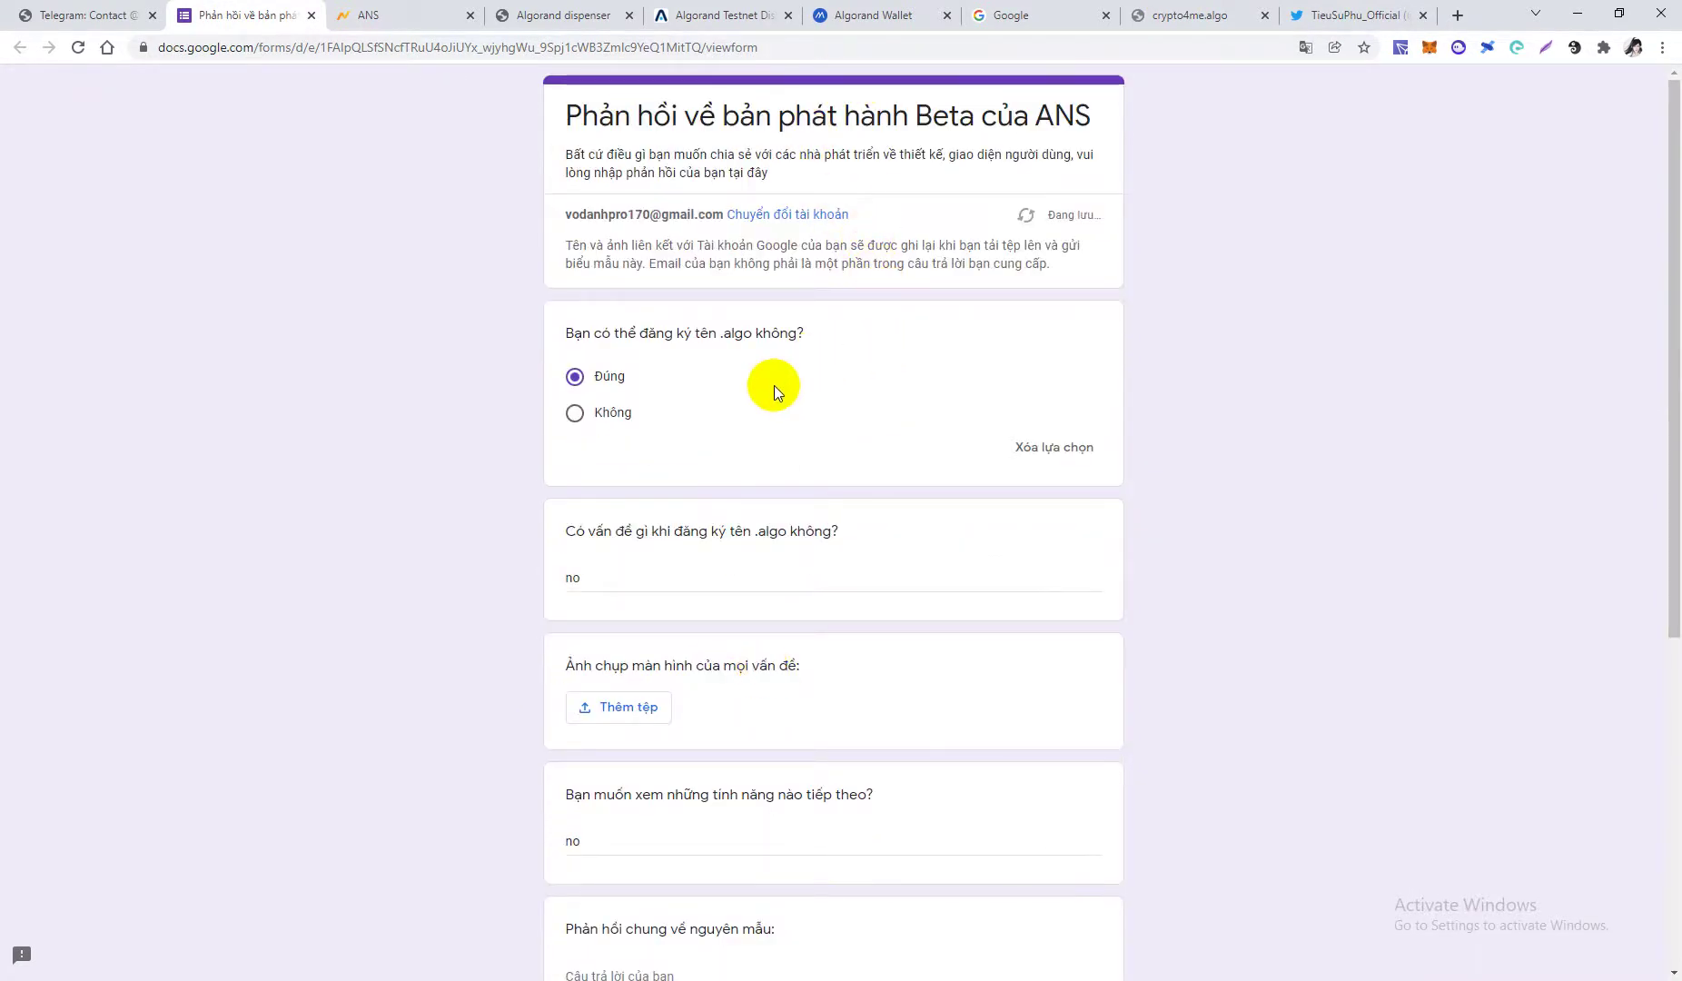
scroll(724, 429, down, 3)
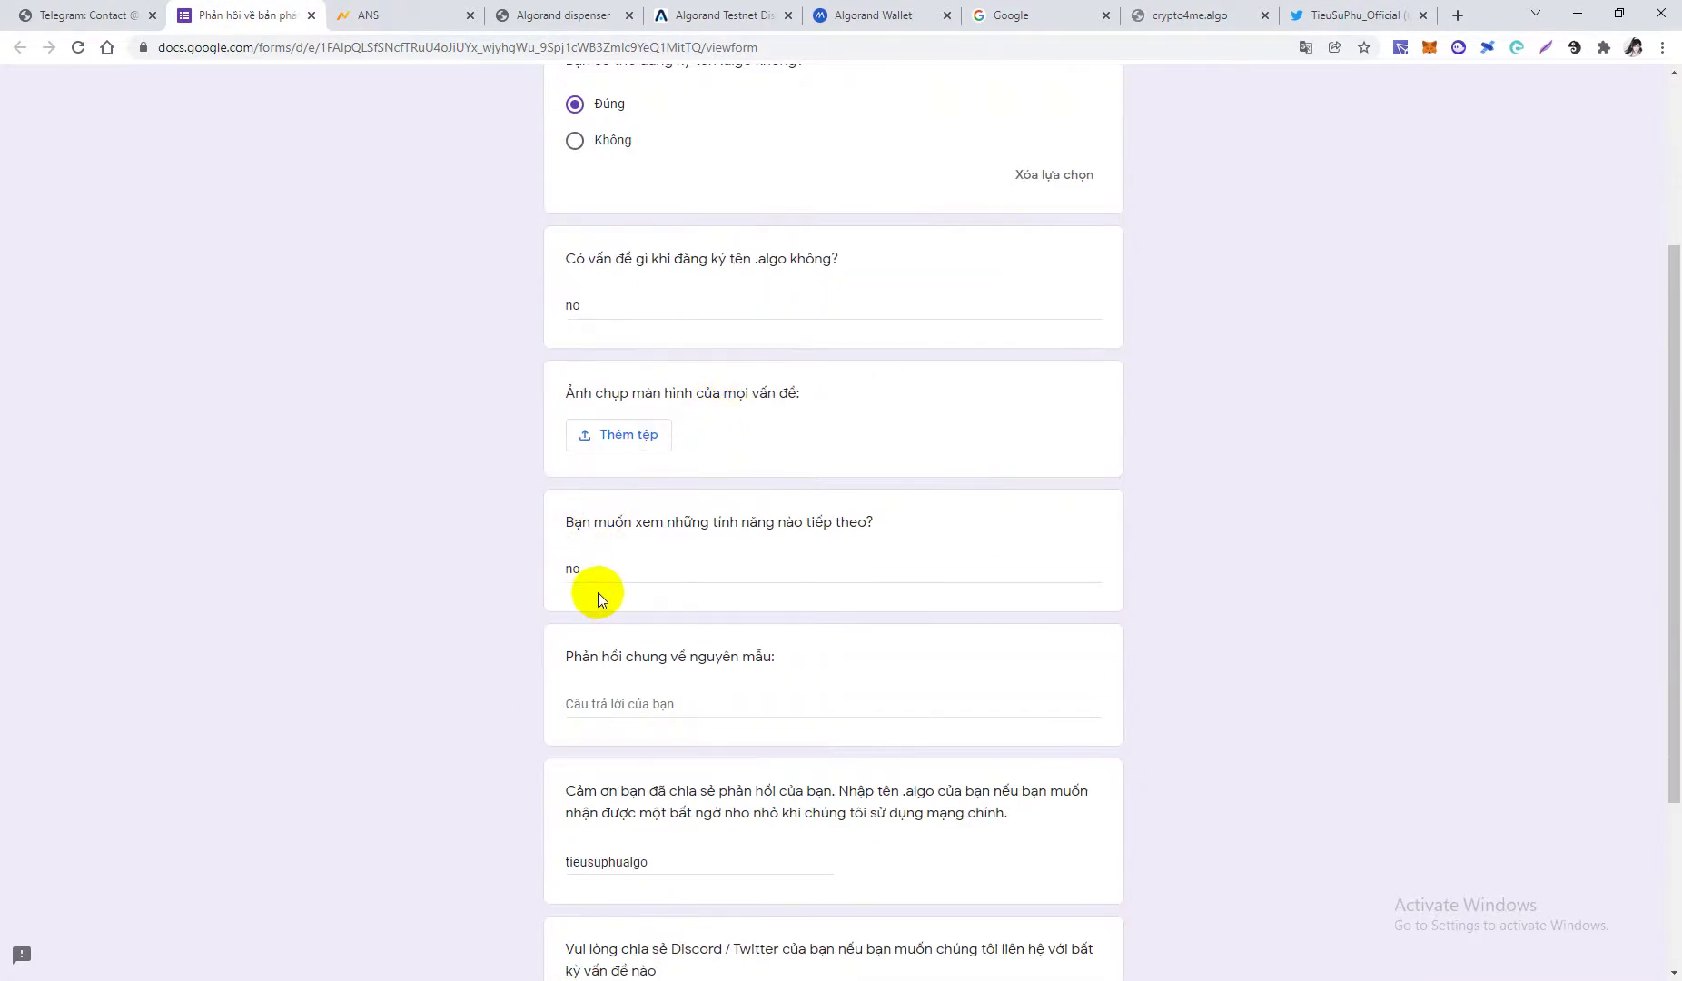
click(580, 705)
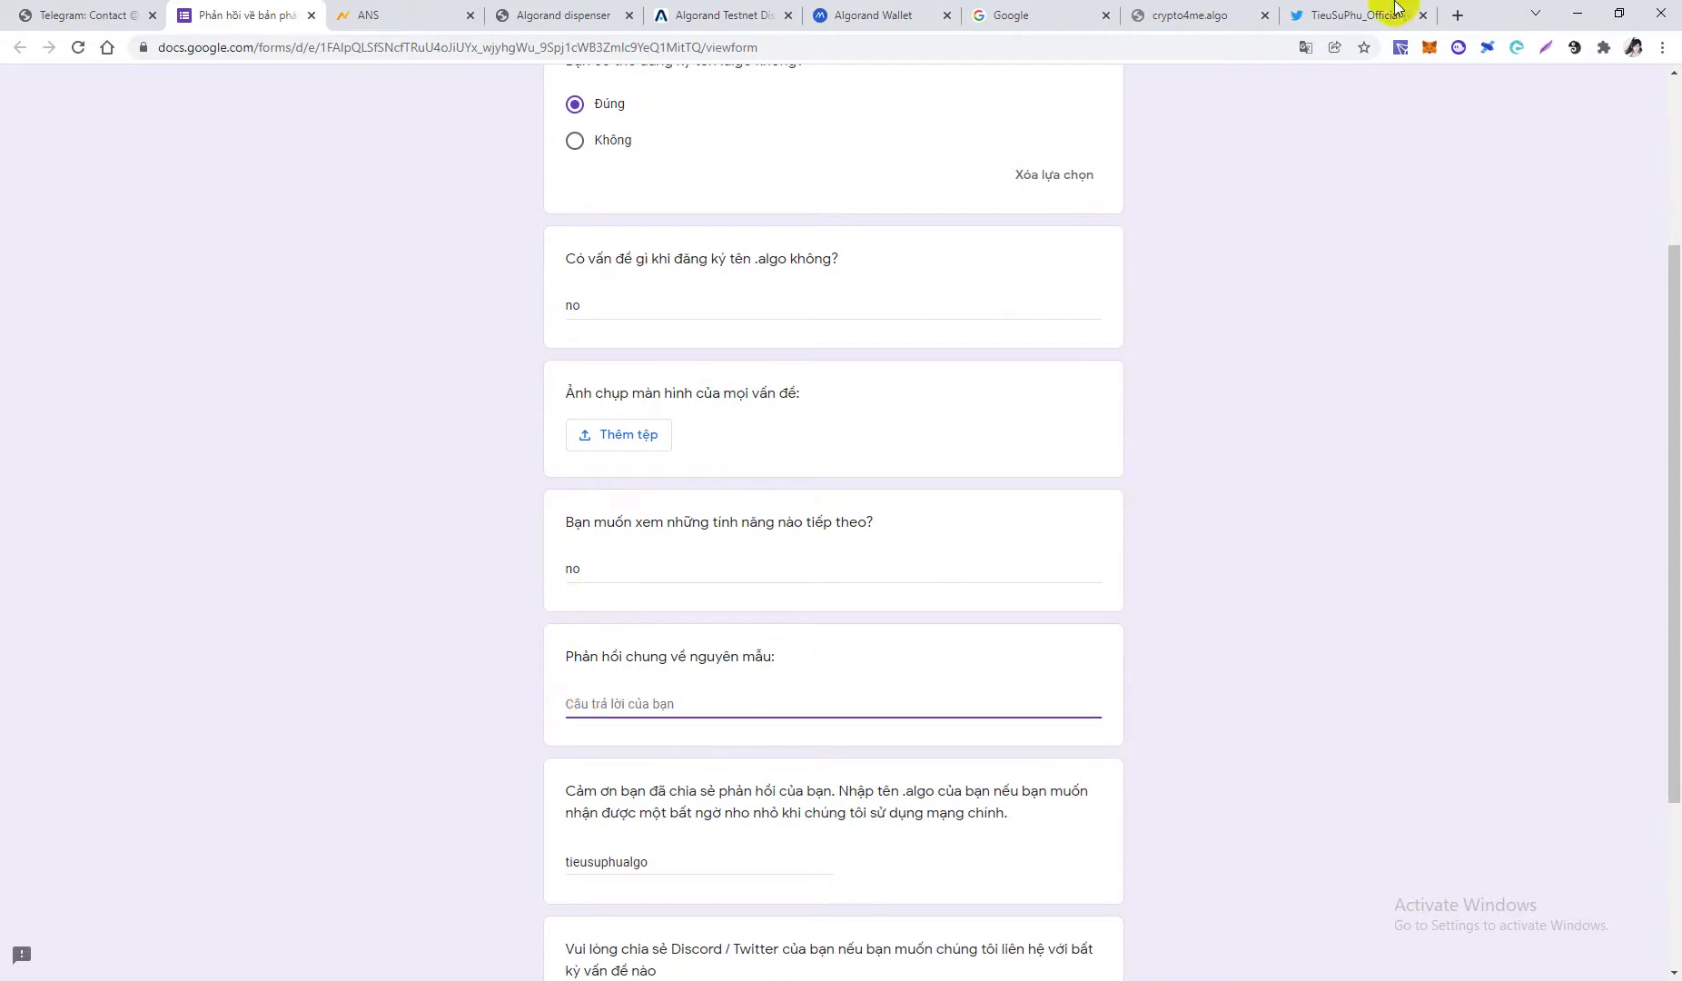
Run a web search for 'dich' in a new tab
click(1457, 15)
text(dich)
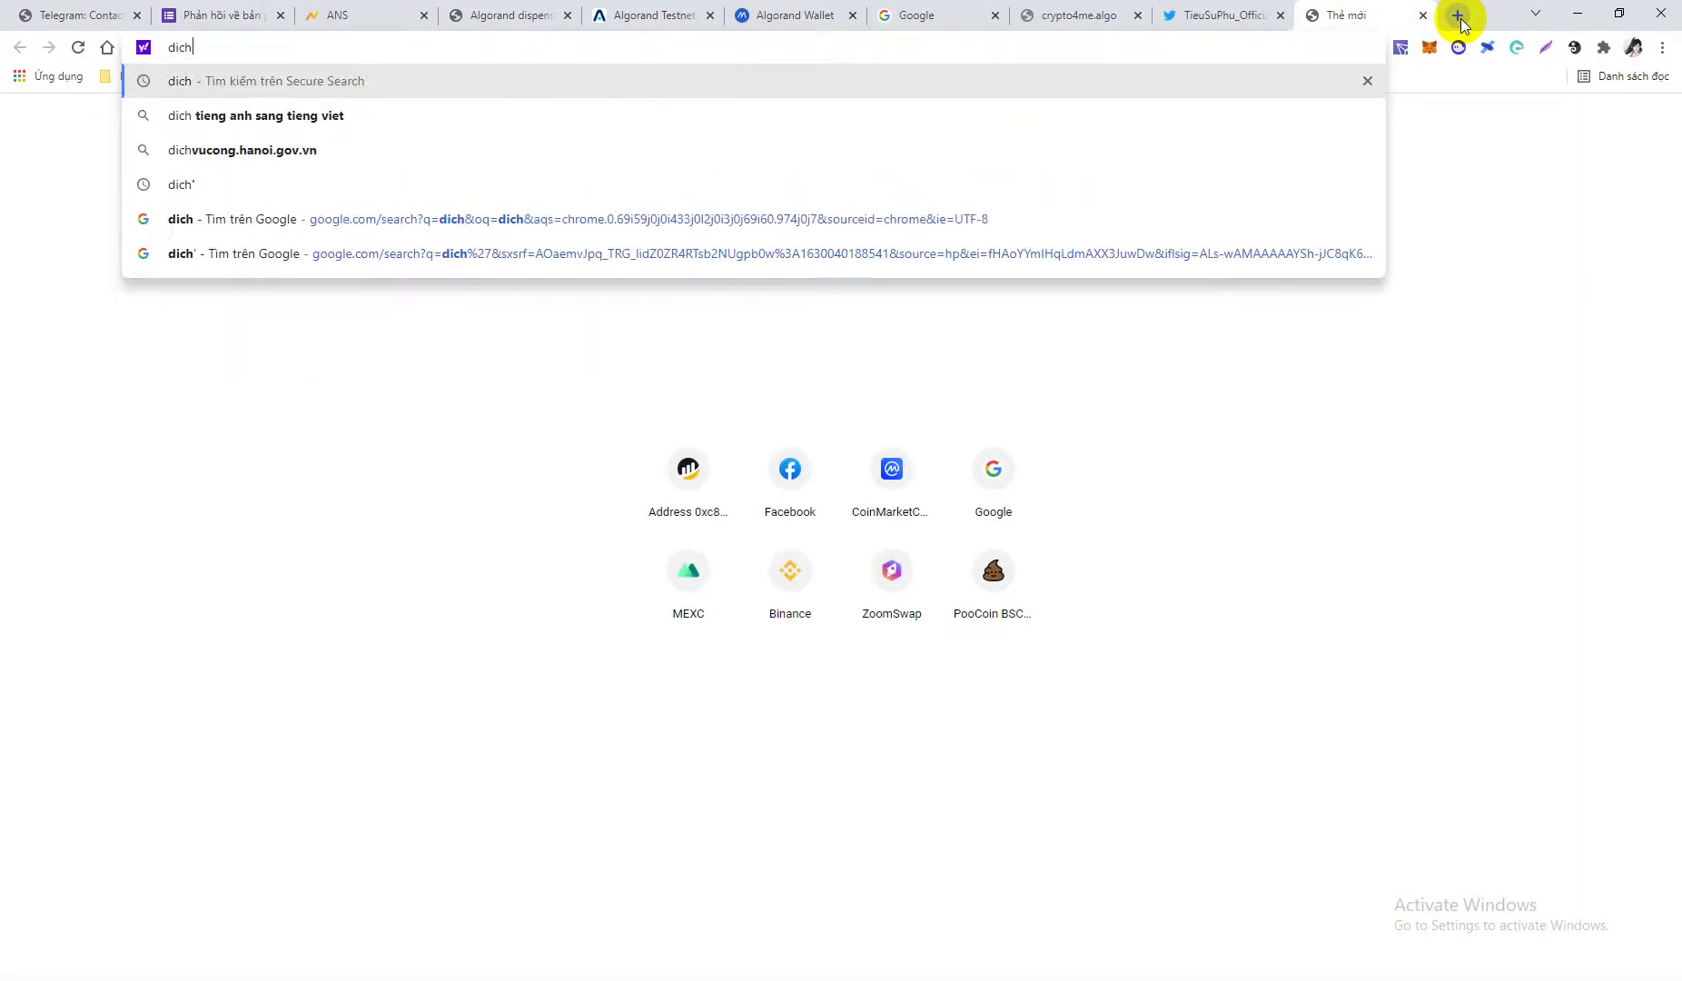
key(Return)
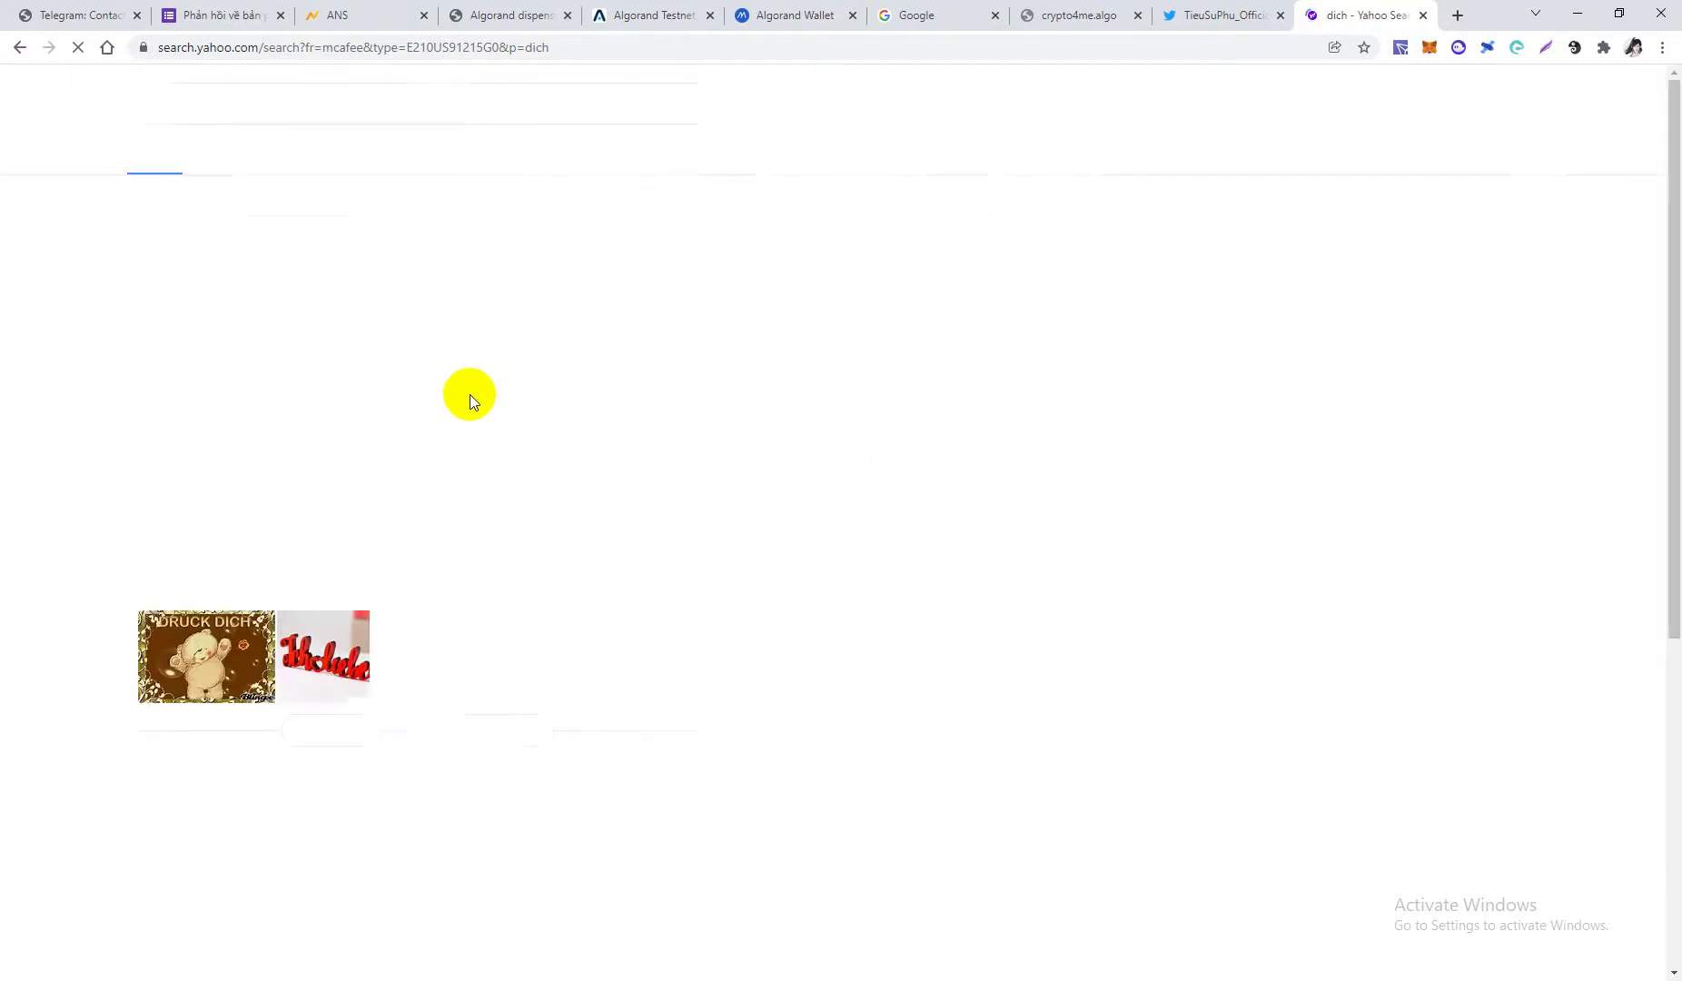
Translate the Vietnamese praise of the project's fast domain registration into English in Google Translate
click(232, 334)
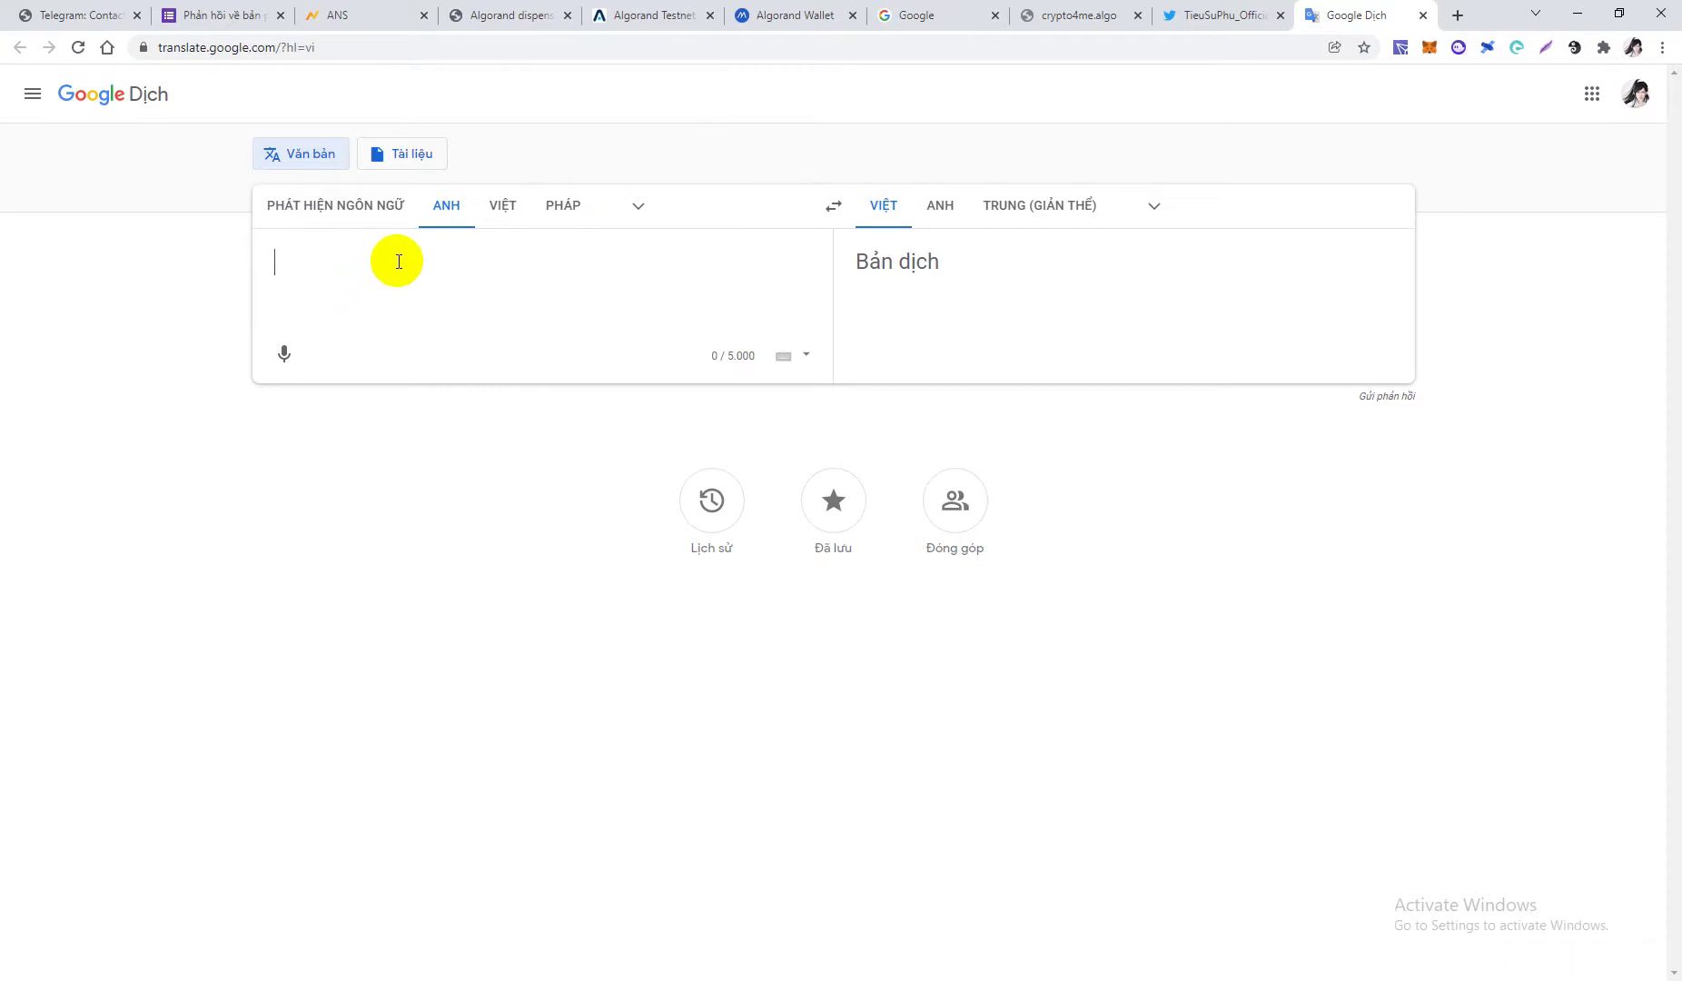
text(Dây là dự)
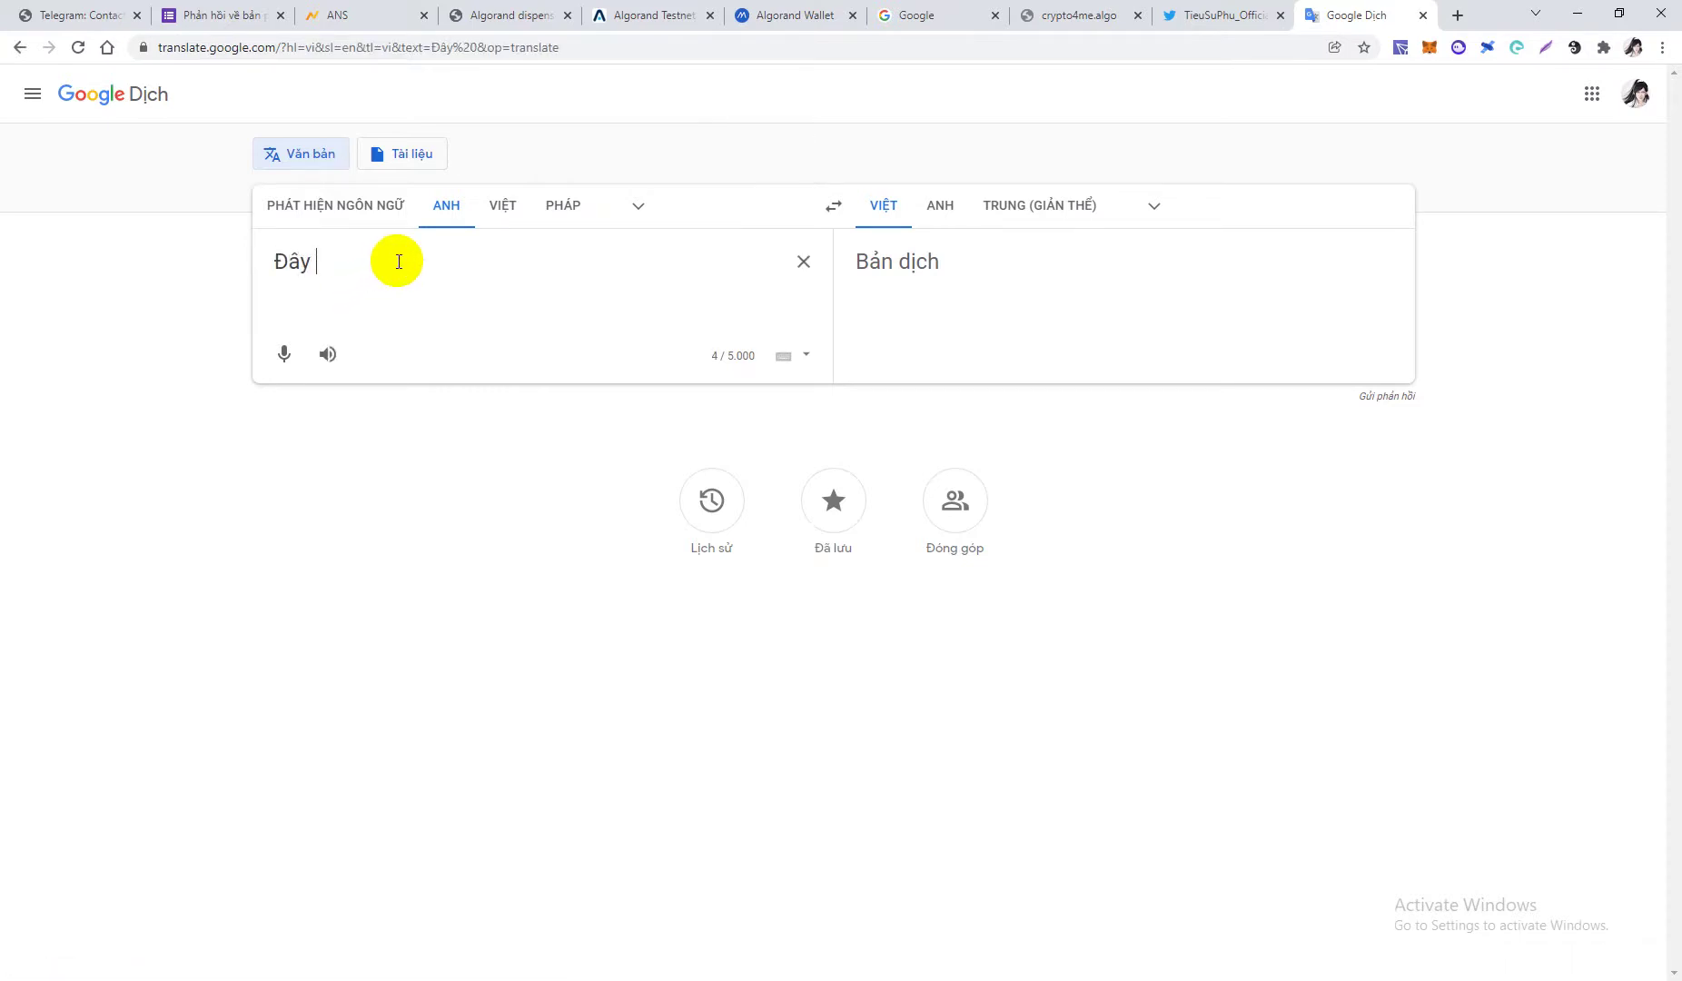
text( án rất)
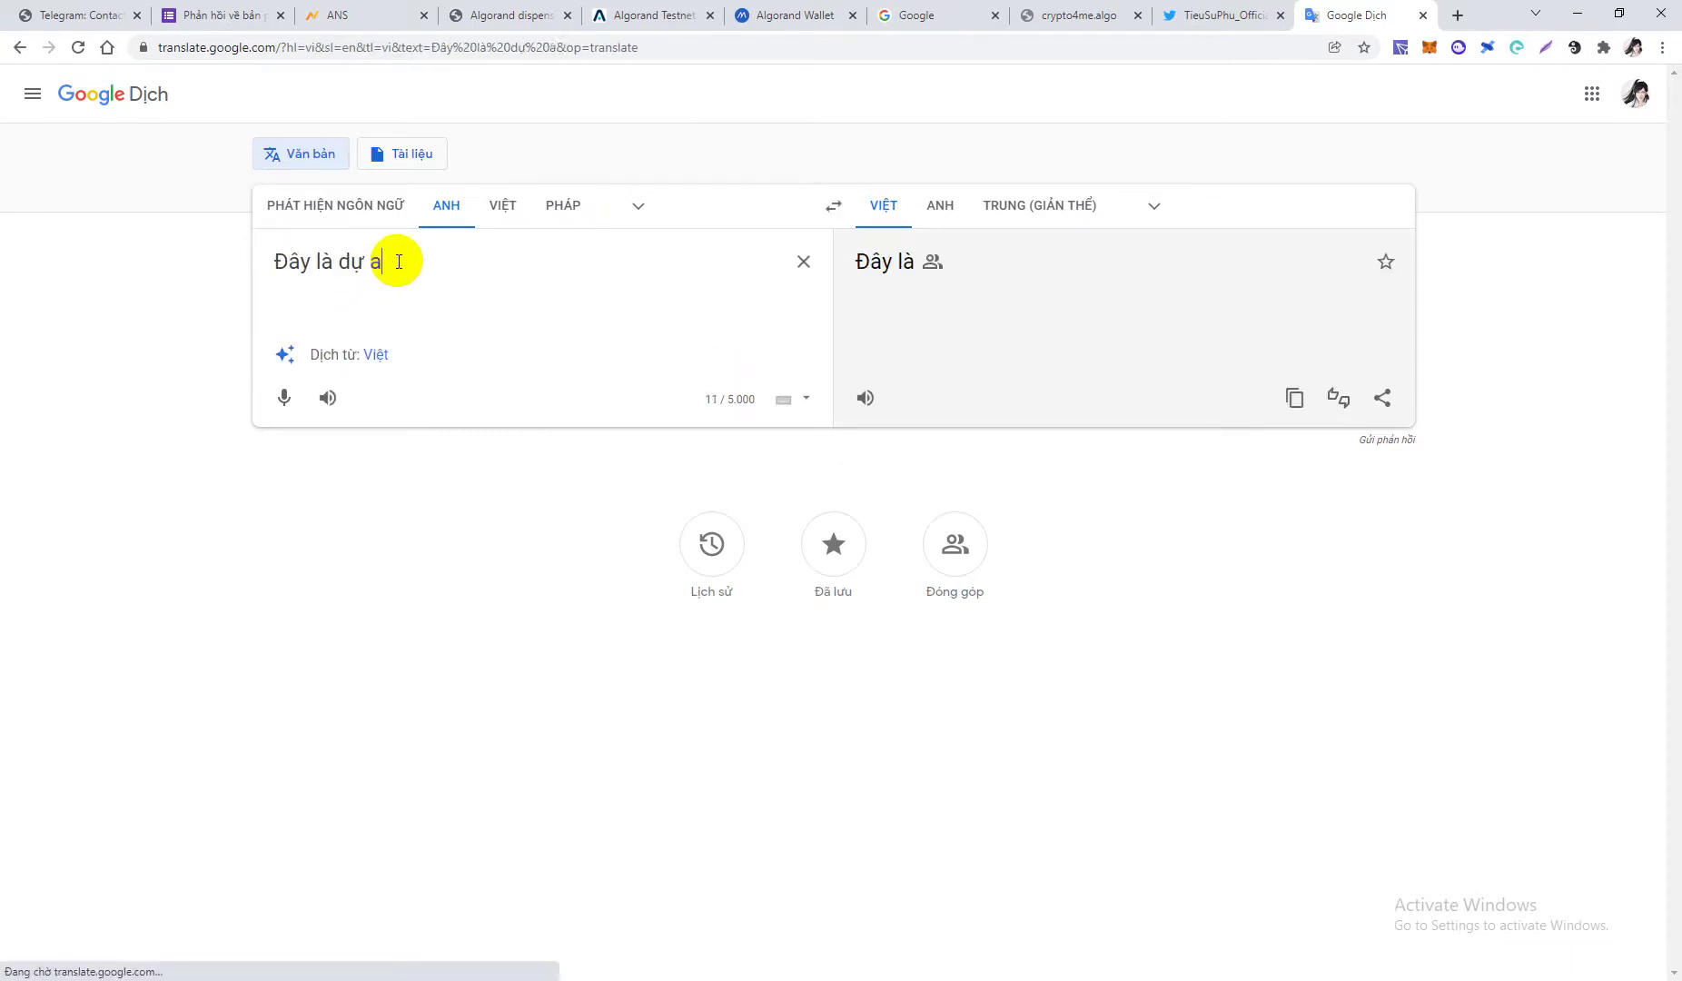
text( tốt )
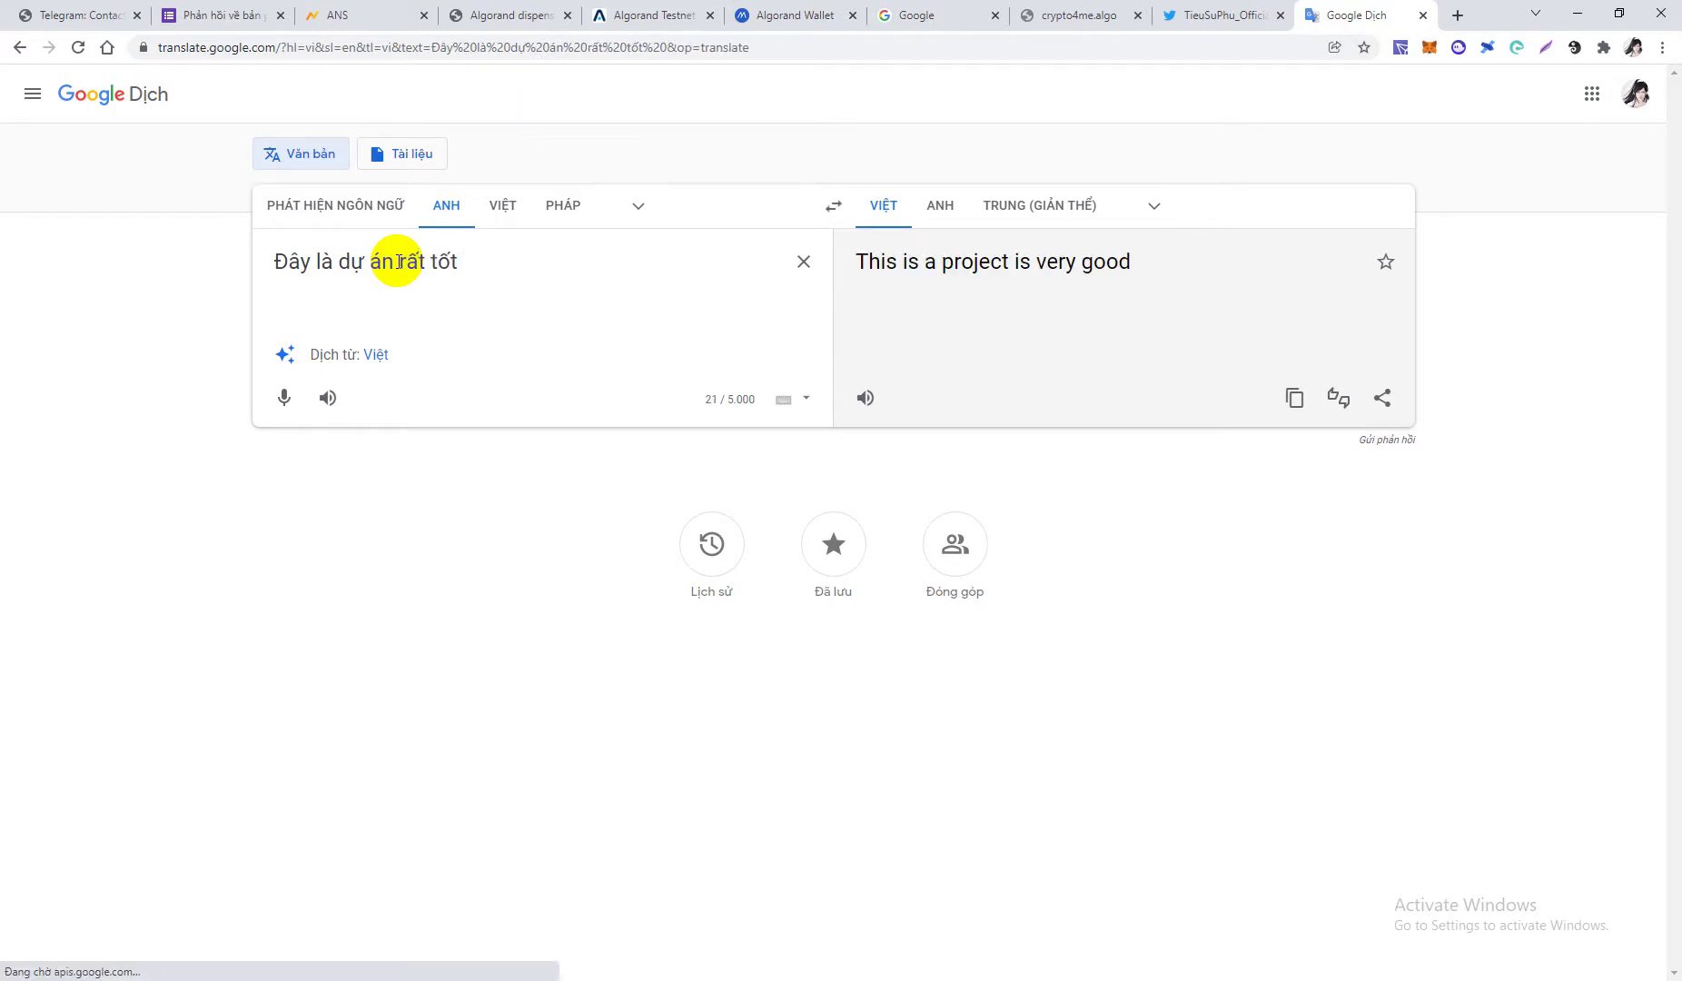
text(đăng ký )
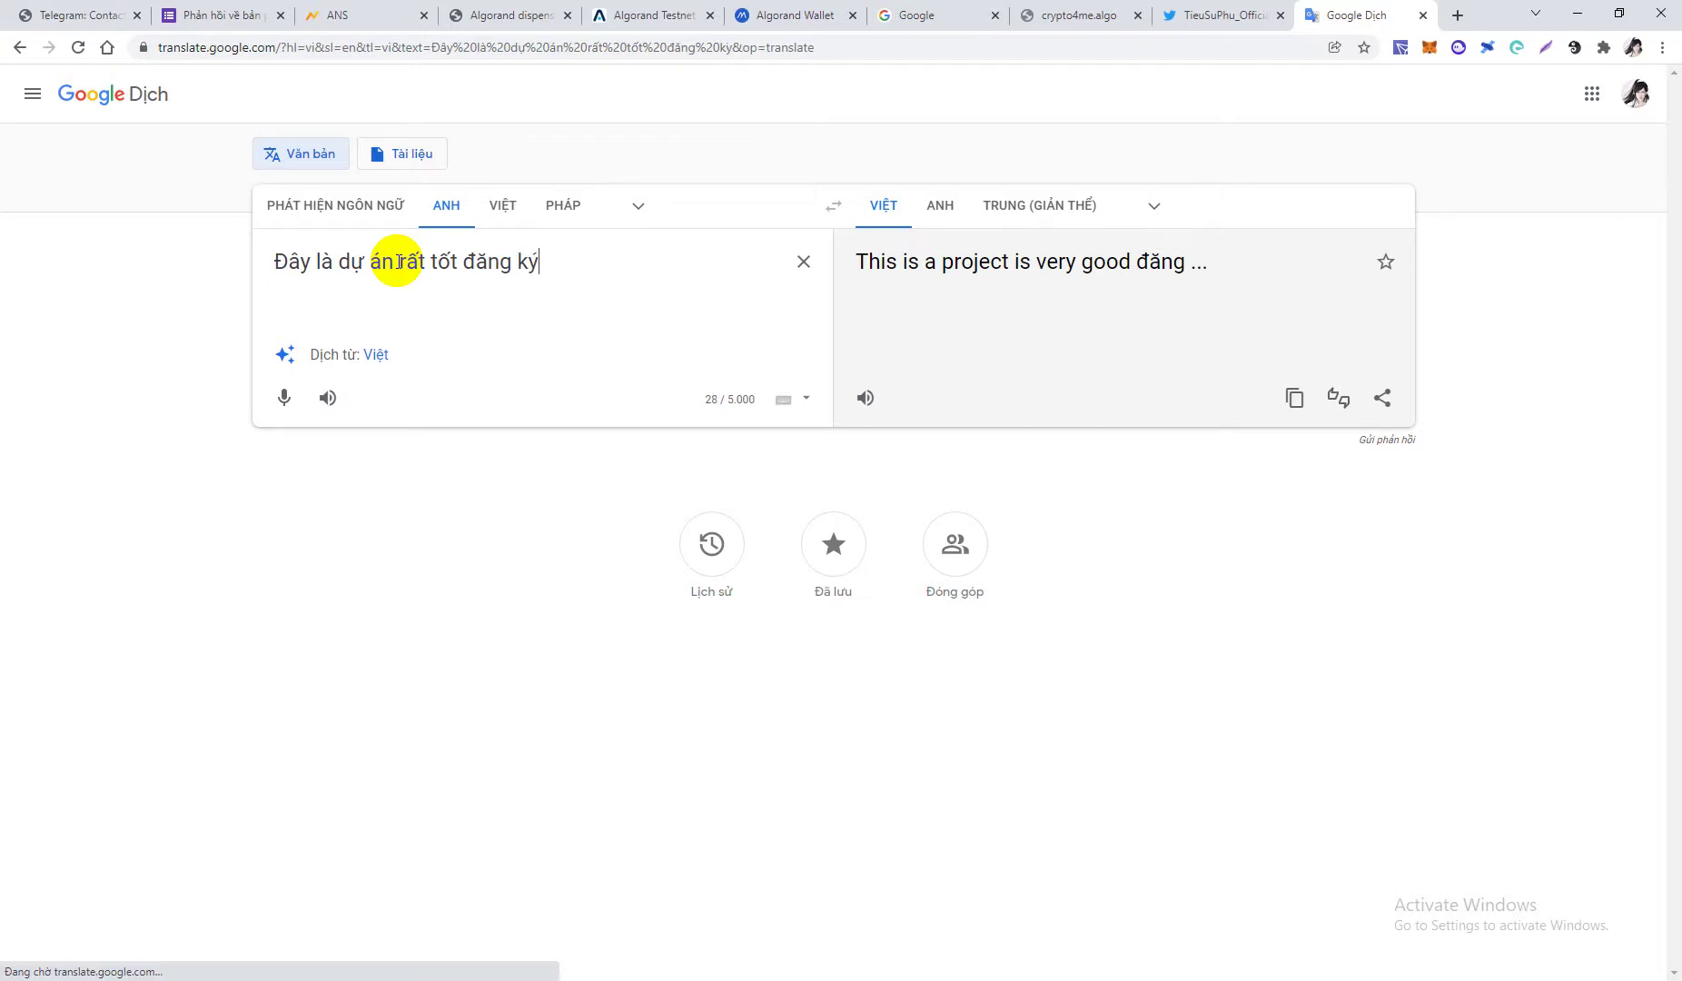
text(tên mi)
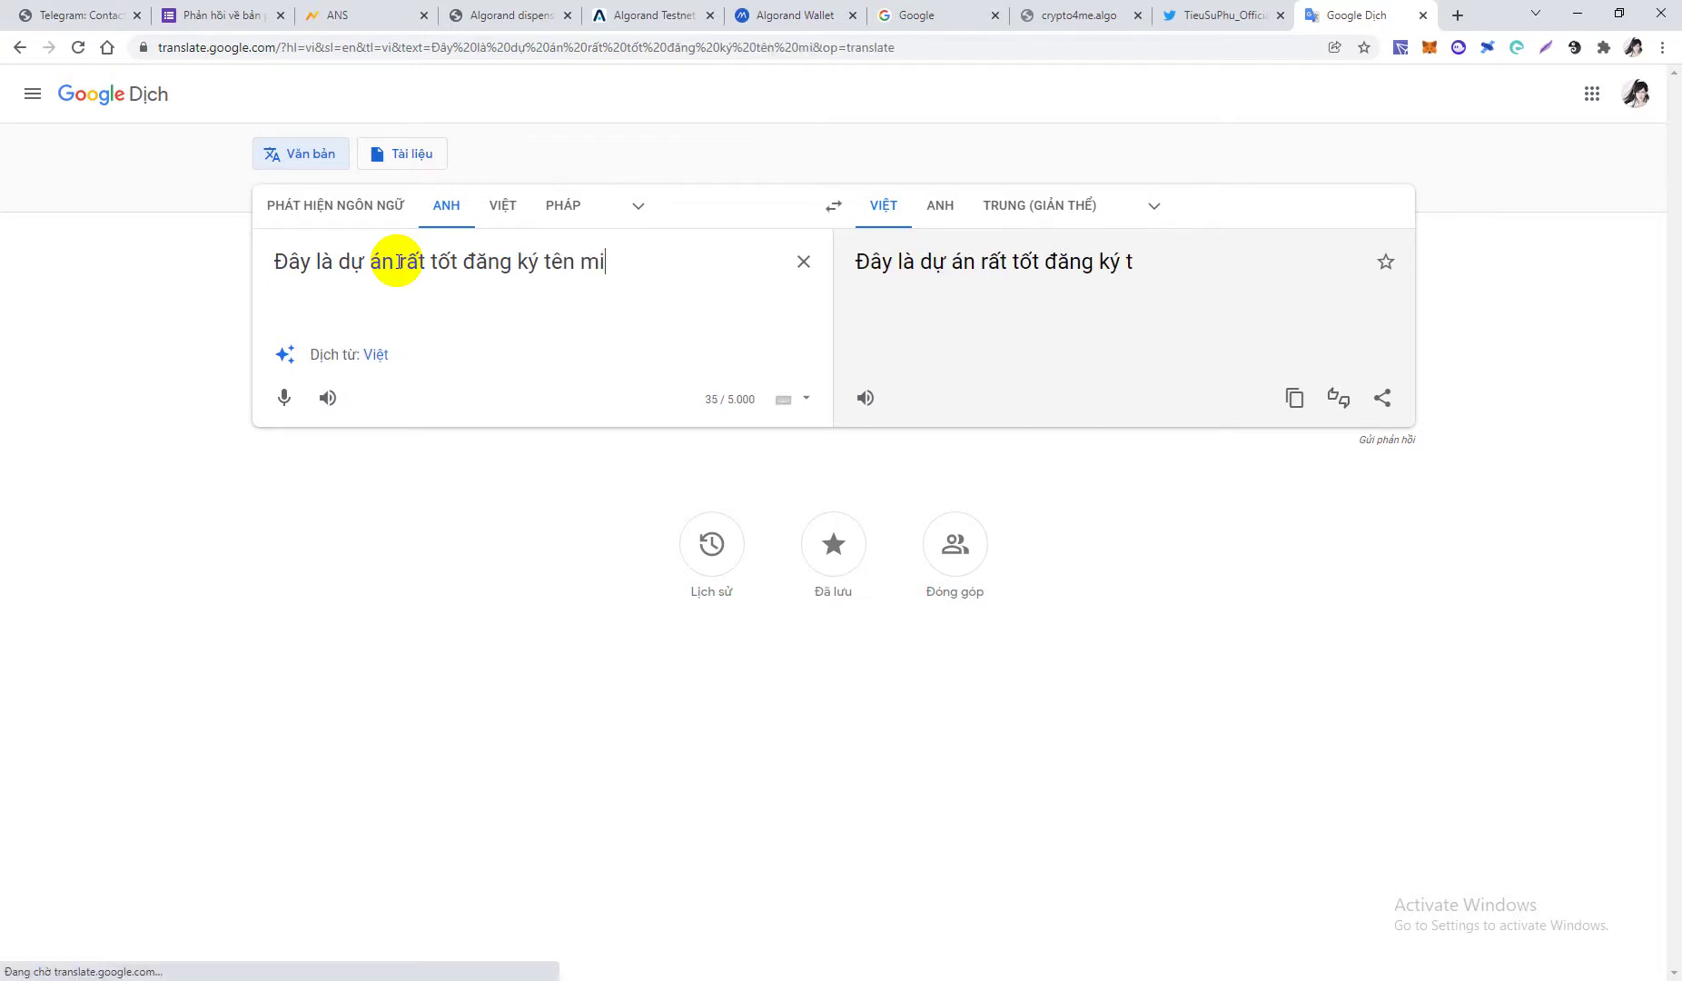
text(ền rất)
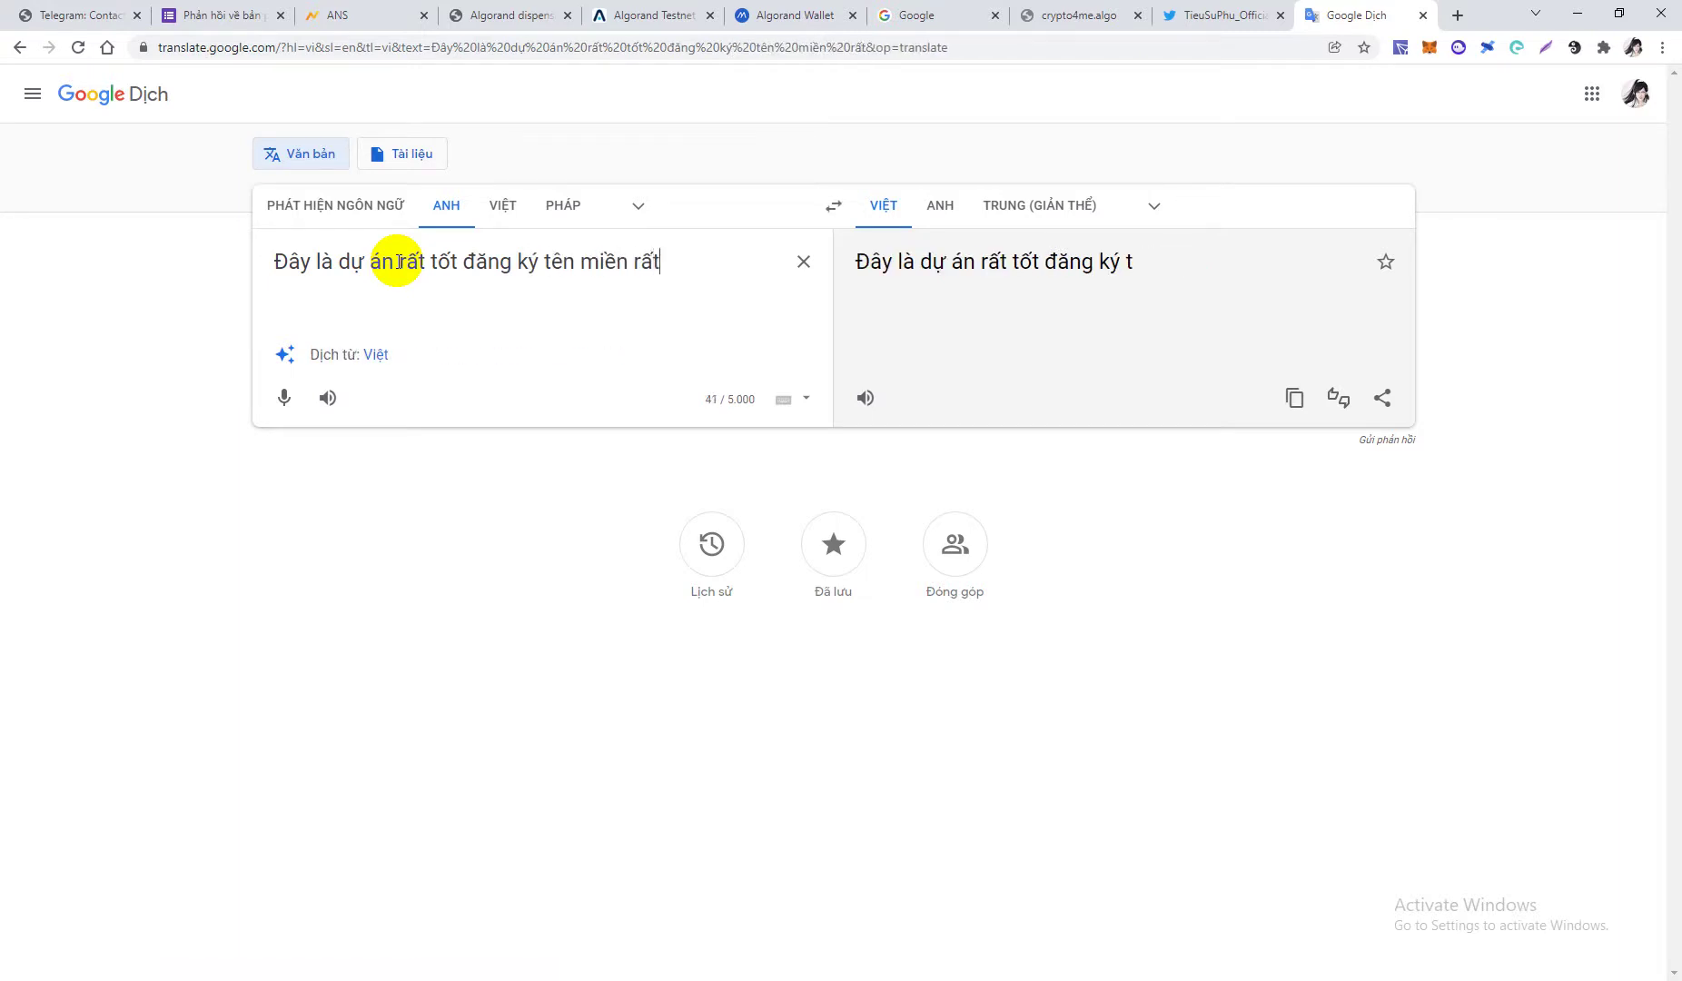
text( nhanh )
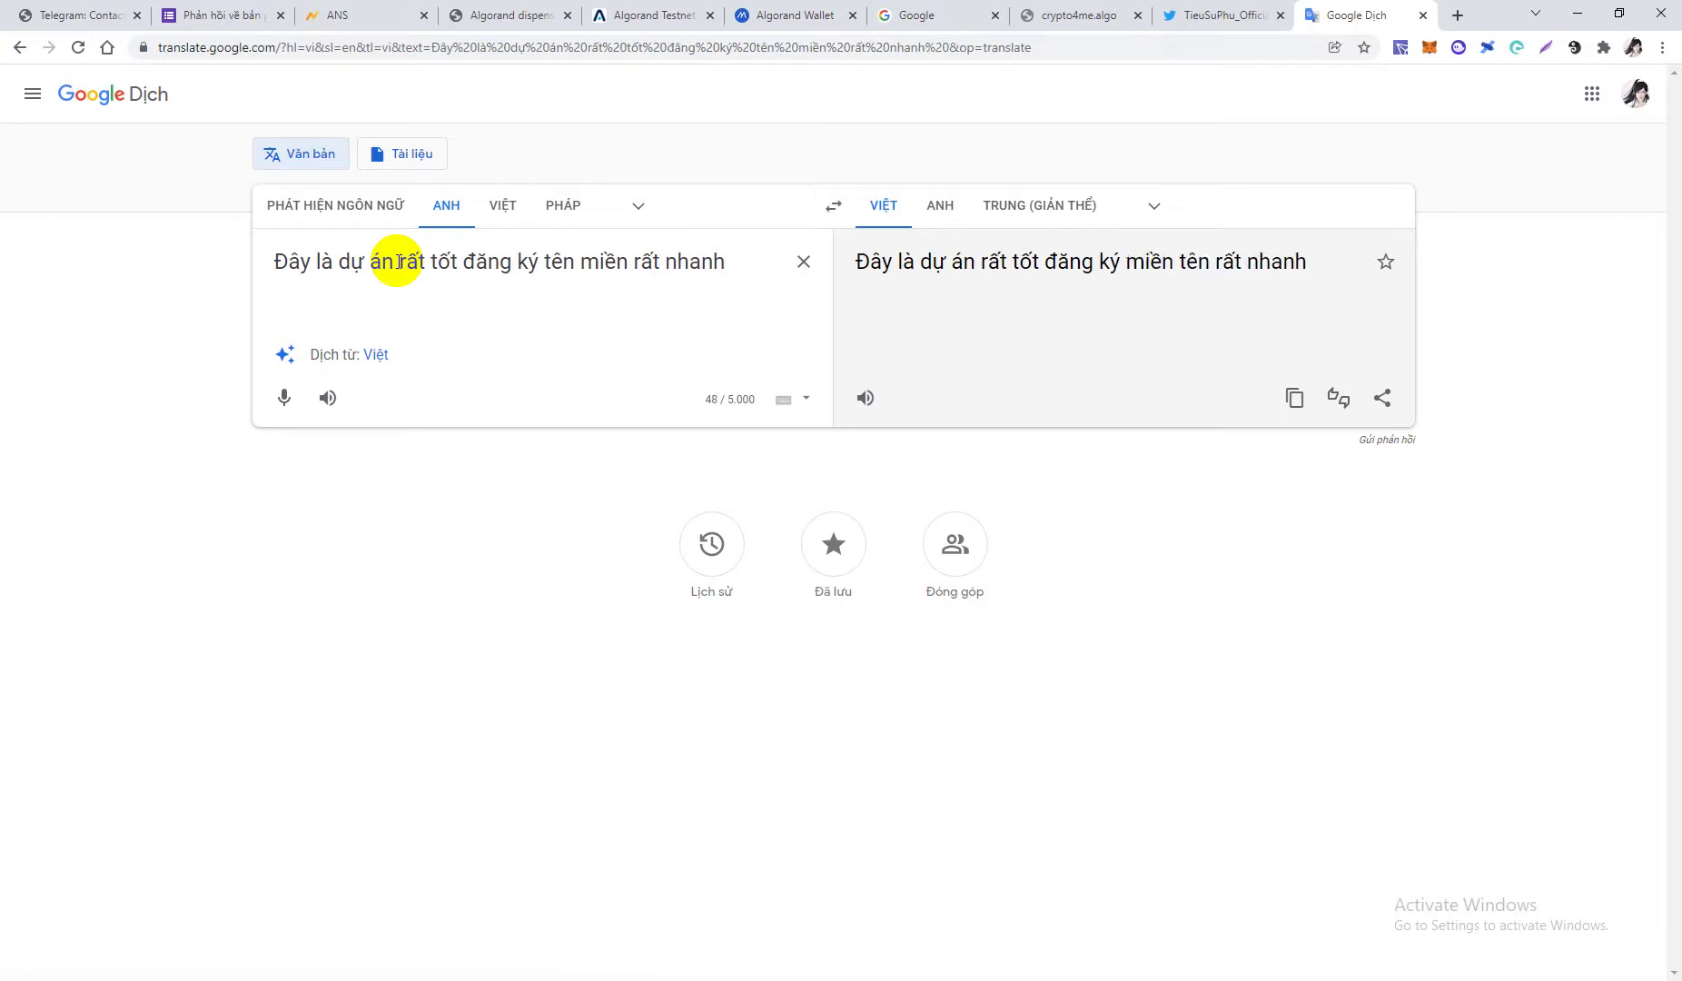
text(tôi cảm t)
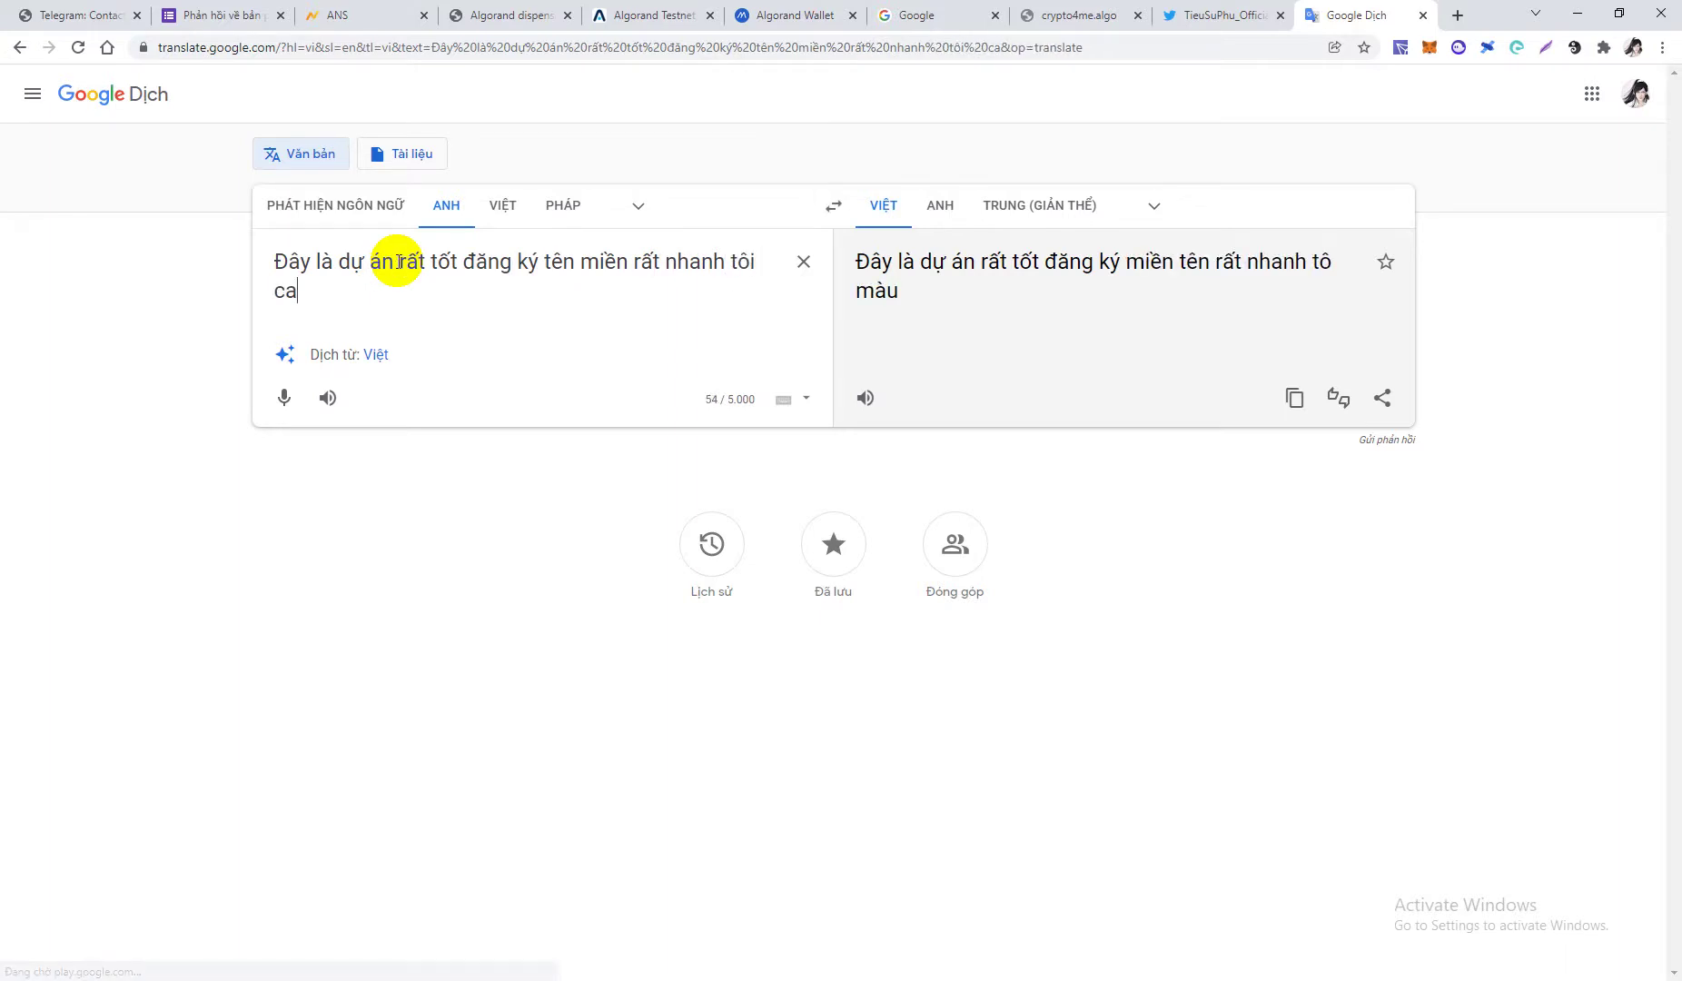
text(haấty)
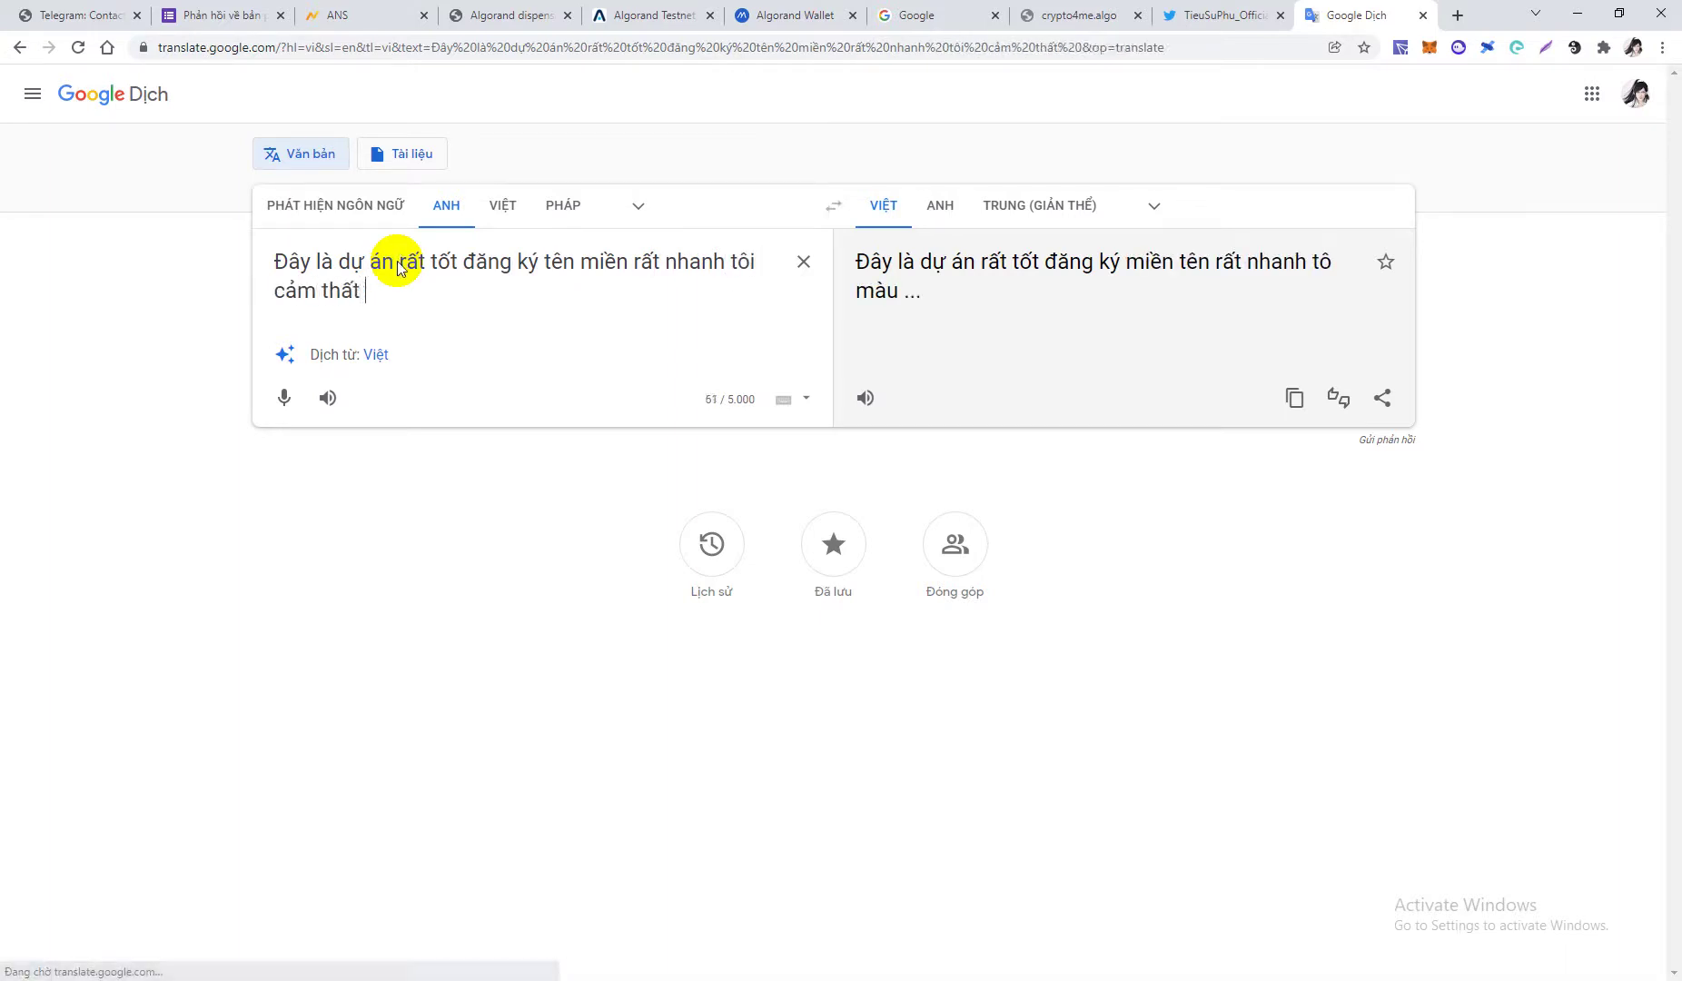
key(BackSpace)
key(BackSpace)
text(y râất hà)
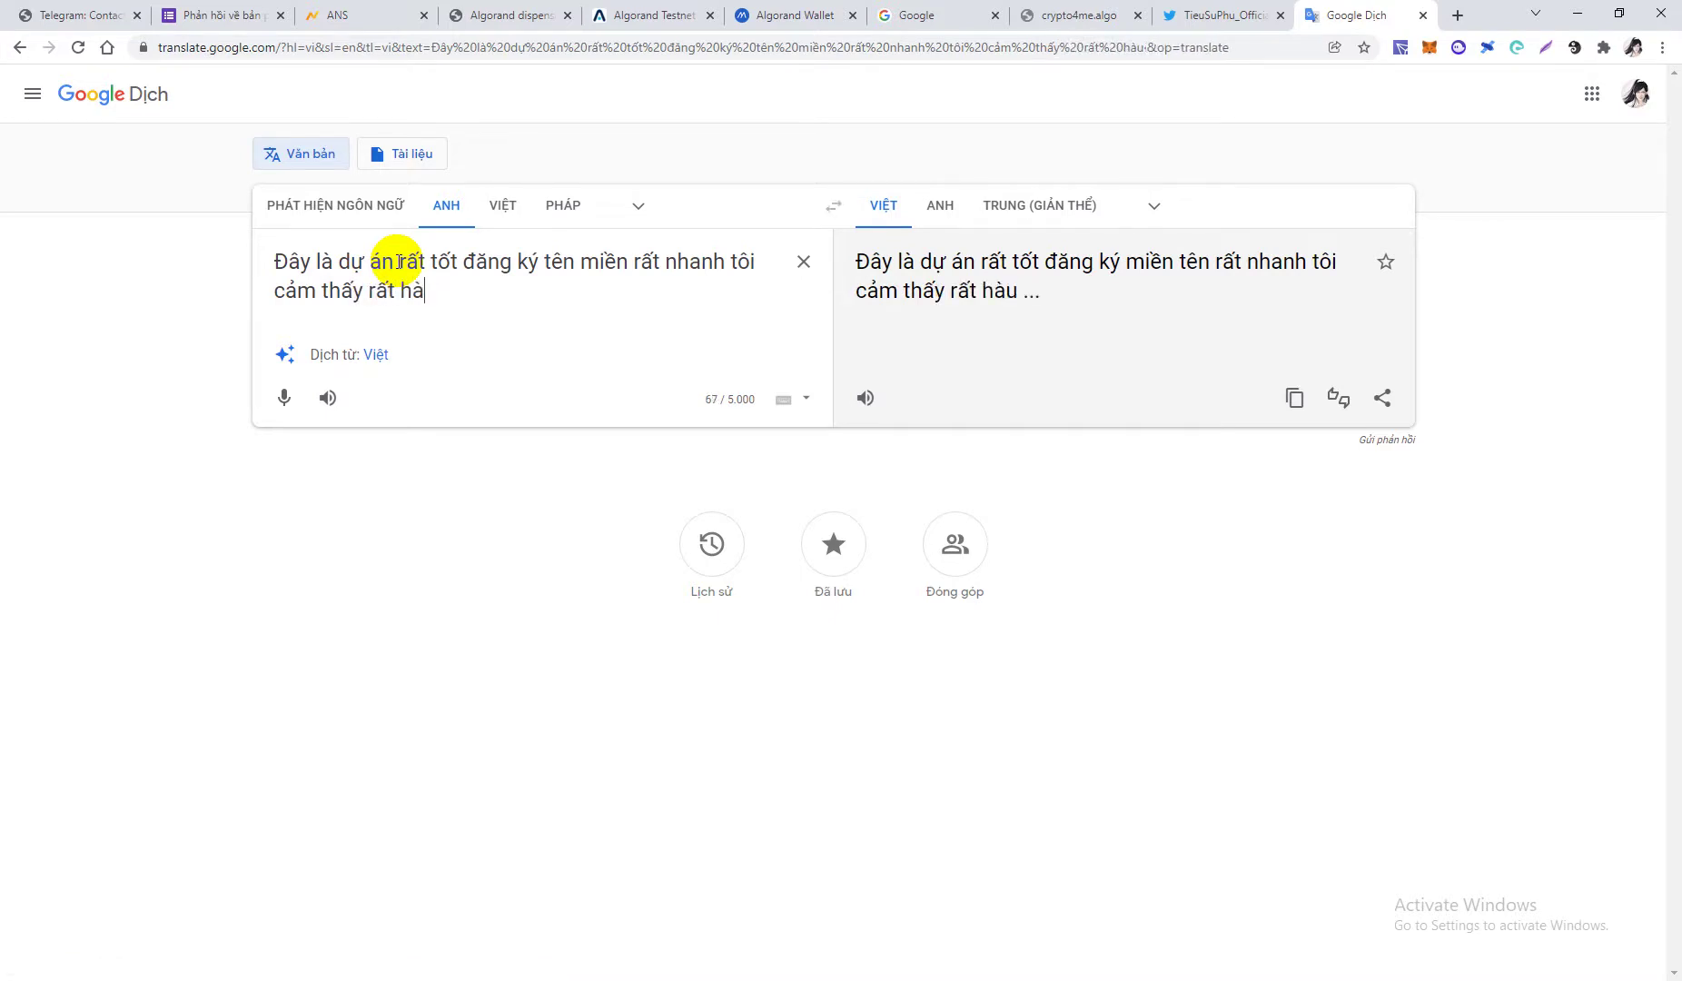
text(i lòng)
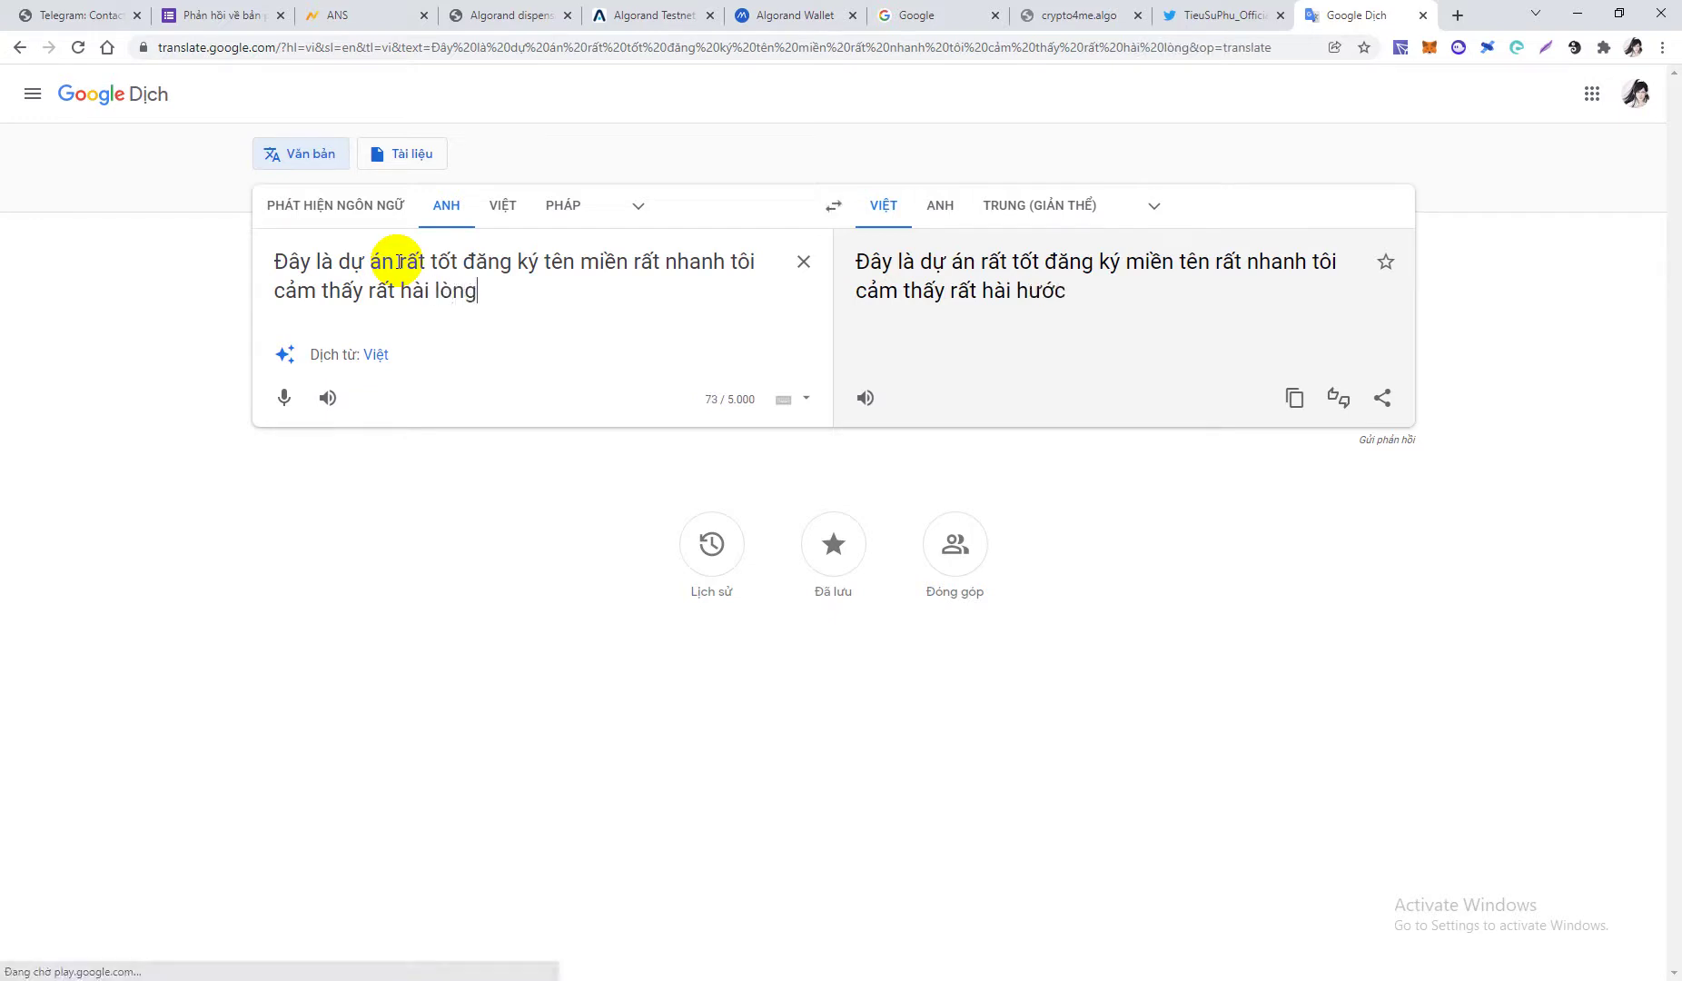
click(932, 221)
triple_click(946, 262)
key(ctrl+c)
click(503, 16)
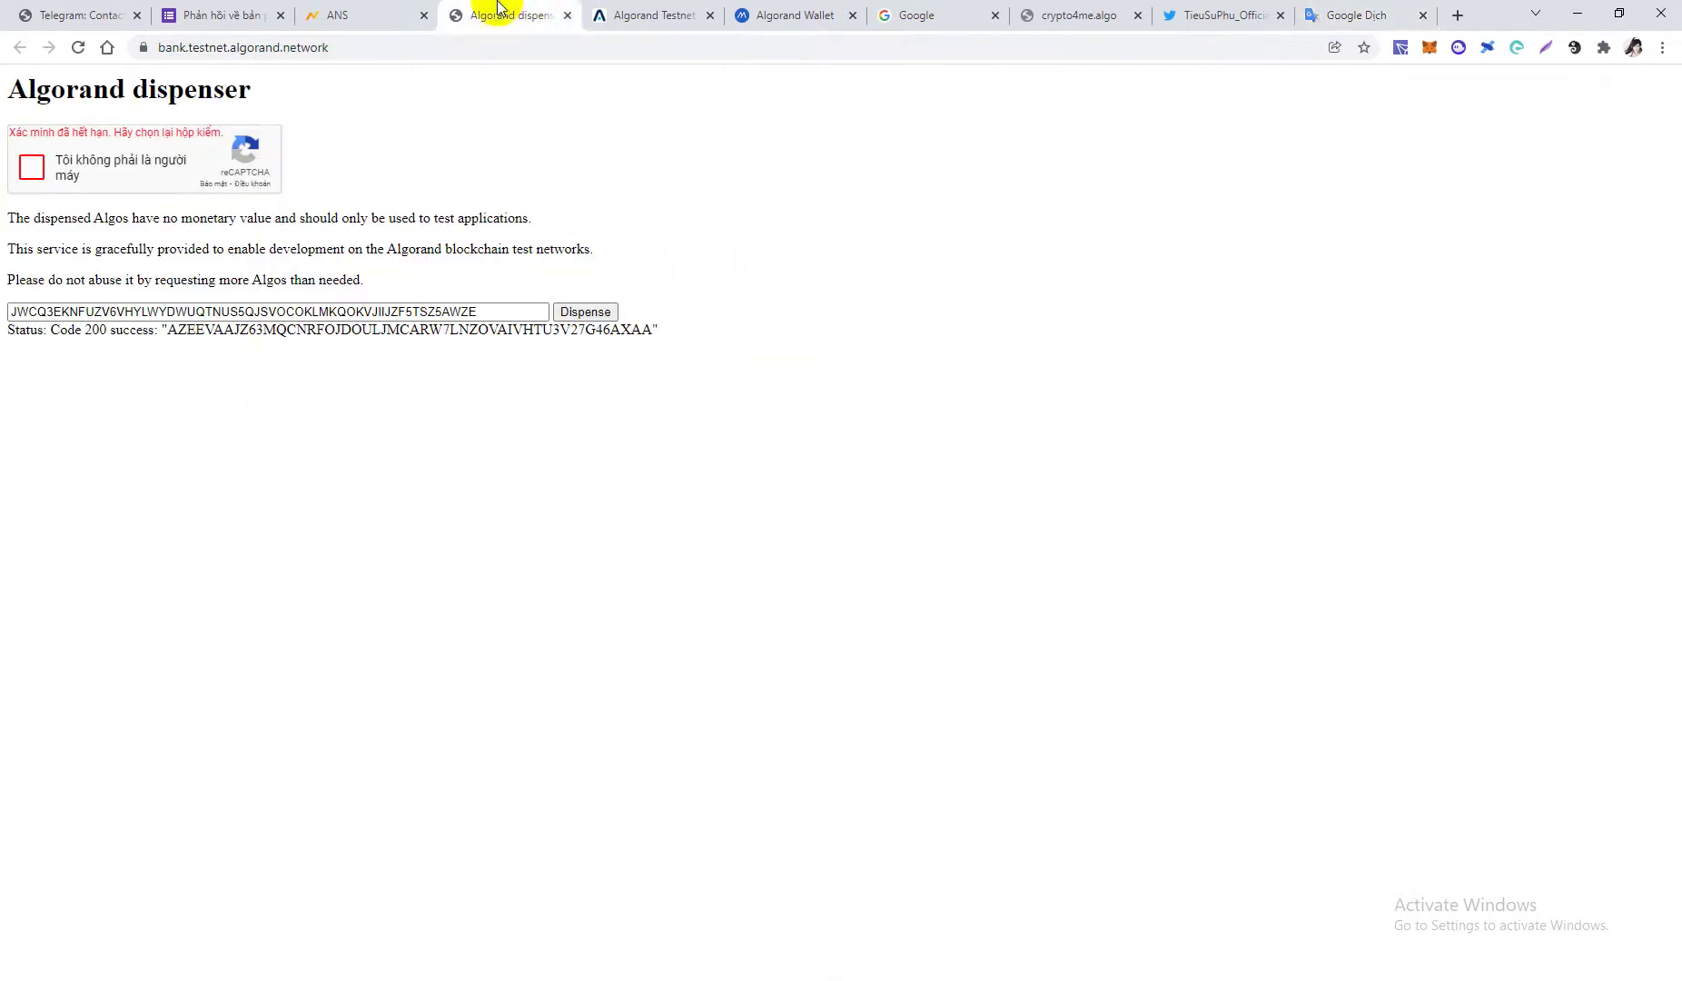
Submit the form with the English translation as general feedback, then open the ANS Discord invite
click(647, 13)
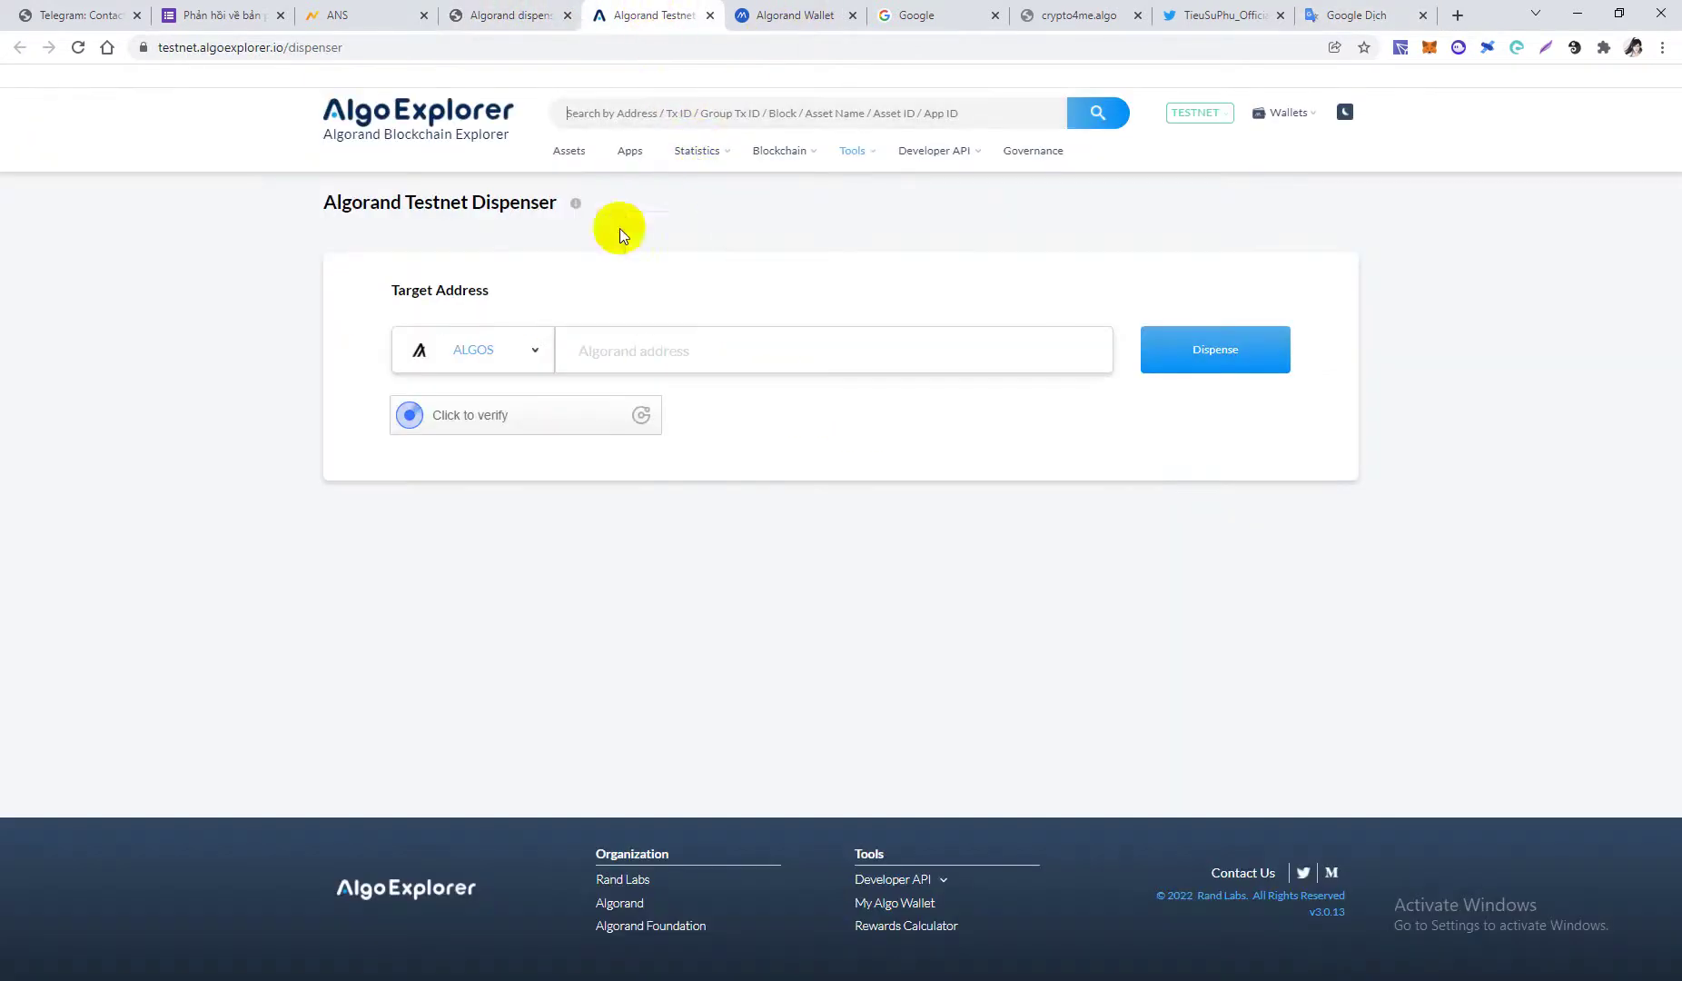
click(328, 14)
click(208, 11)
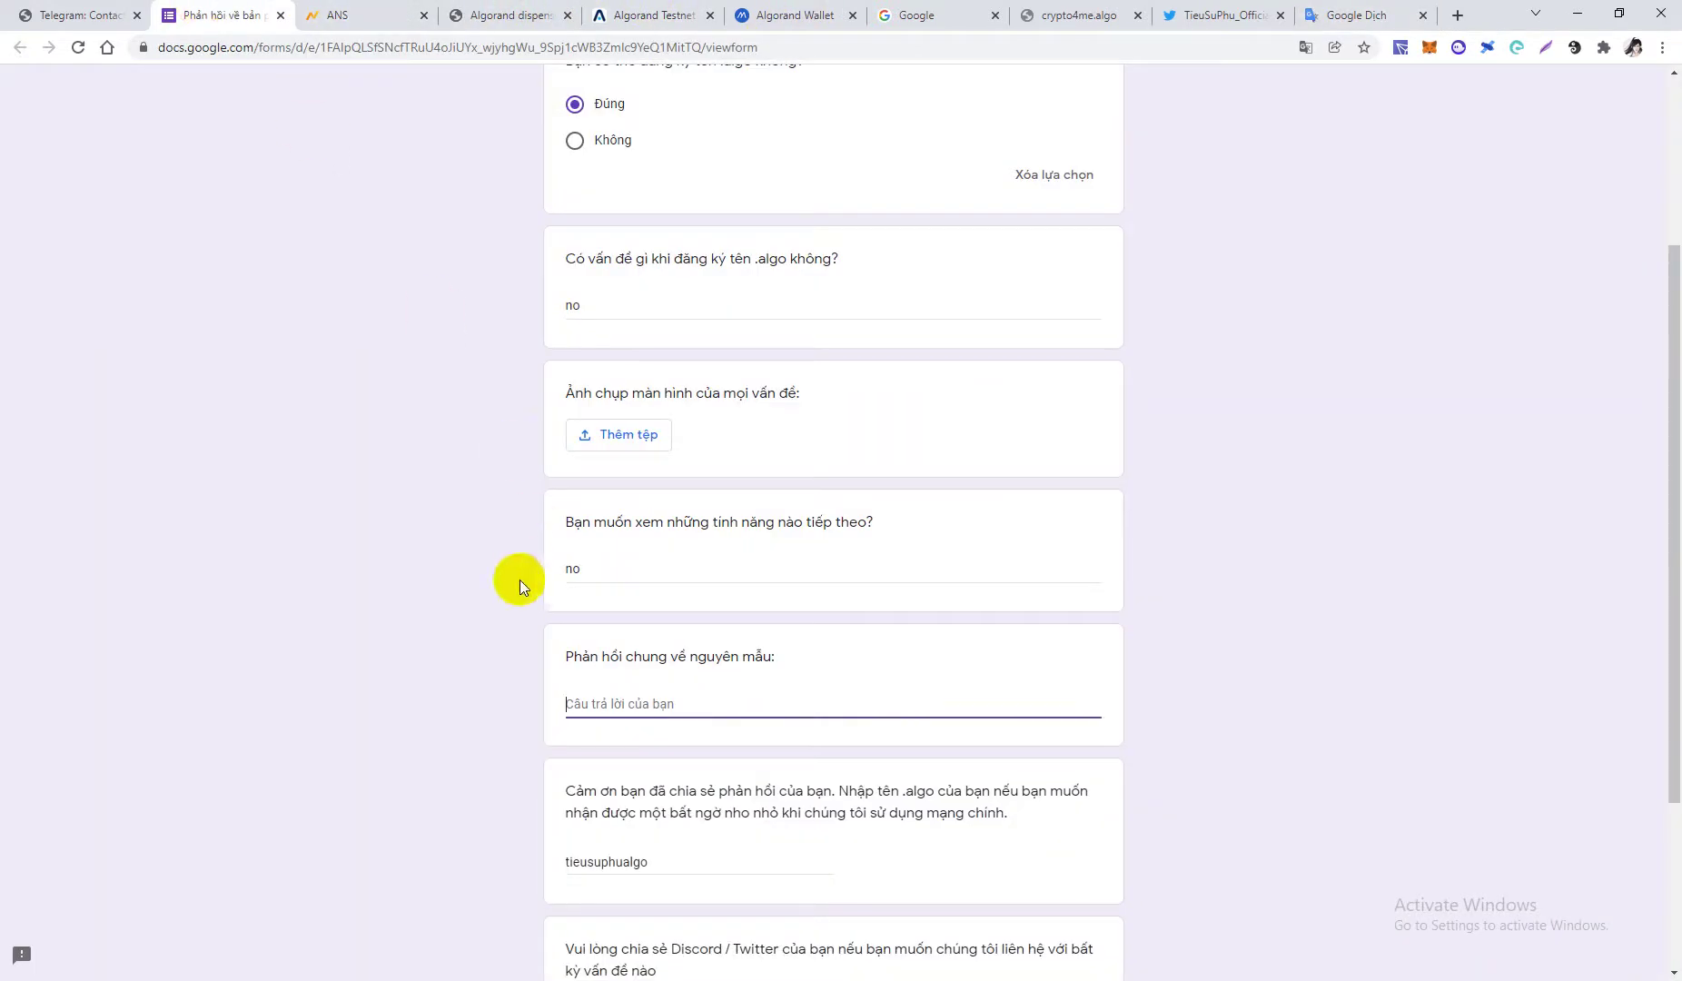
key(ctrl+v)
scroll(623, 675, down, 3)
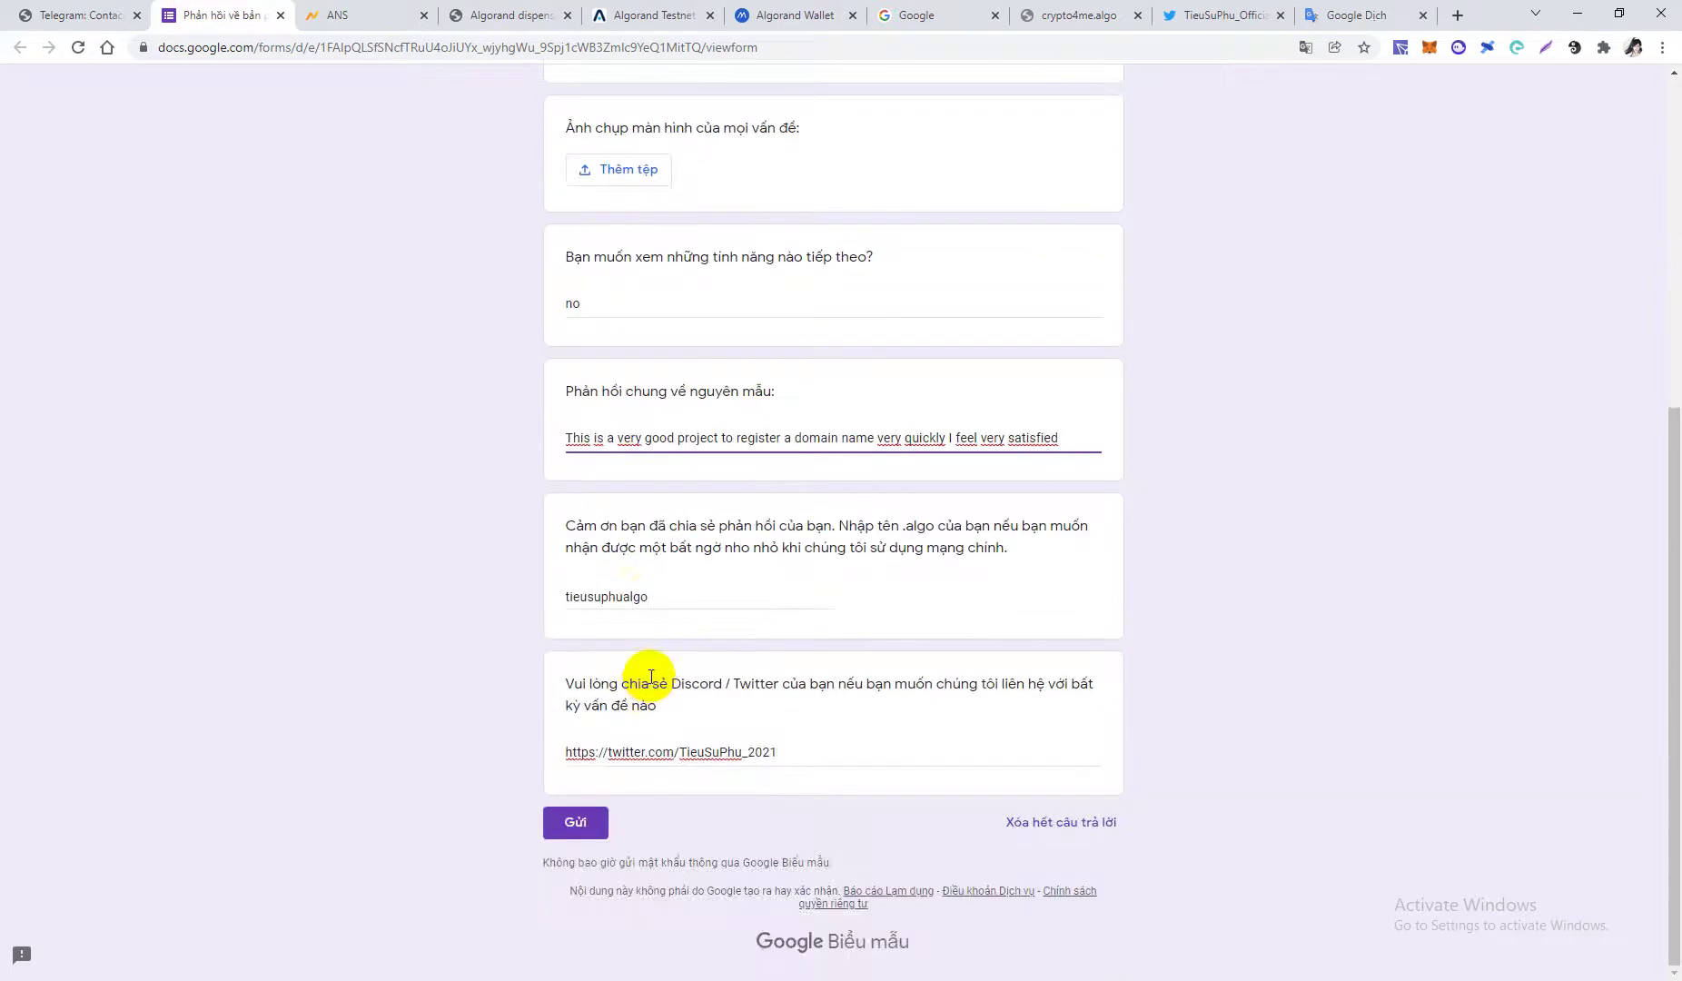
click(577, 823)
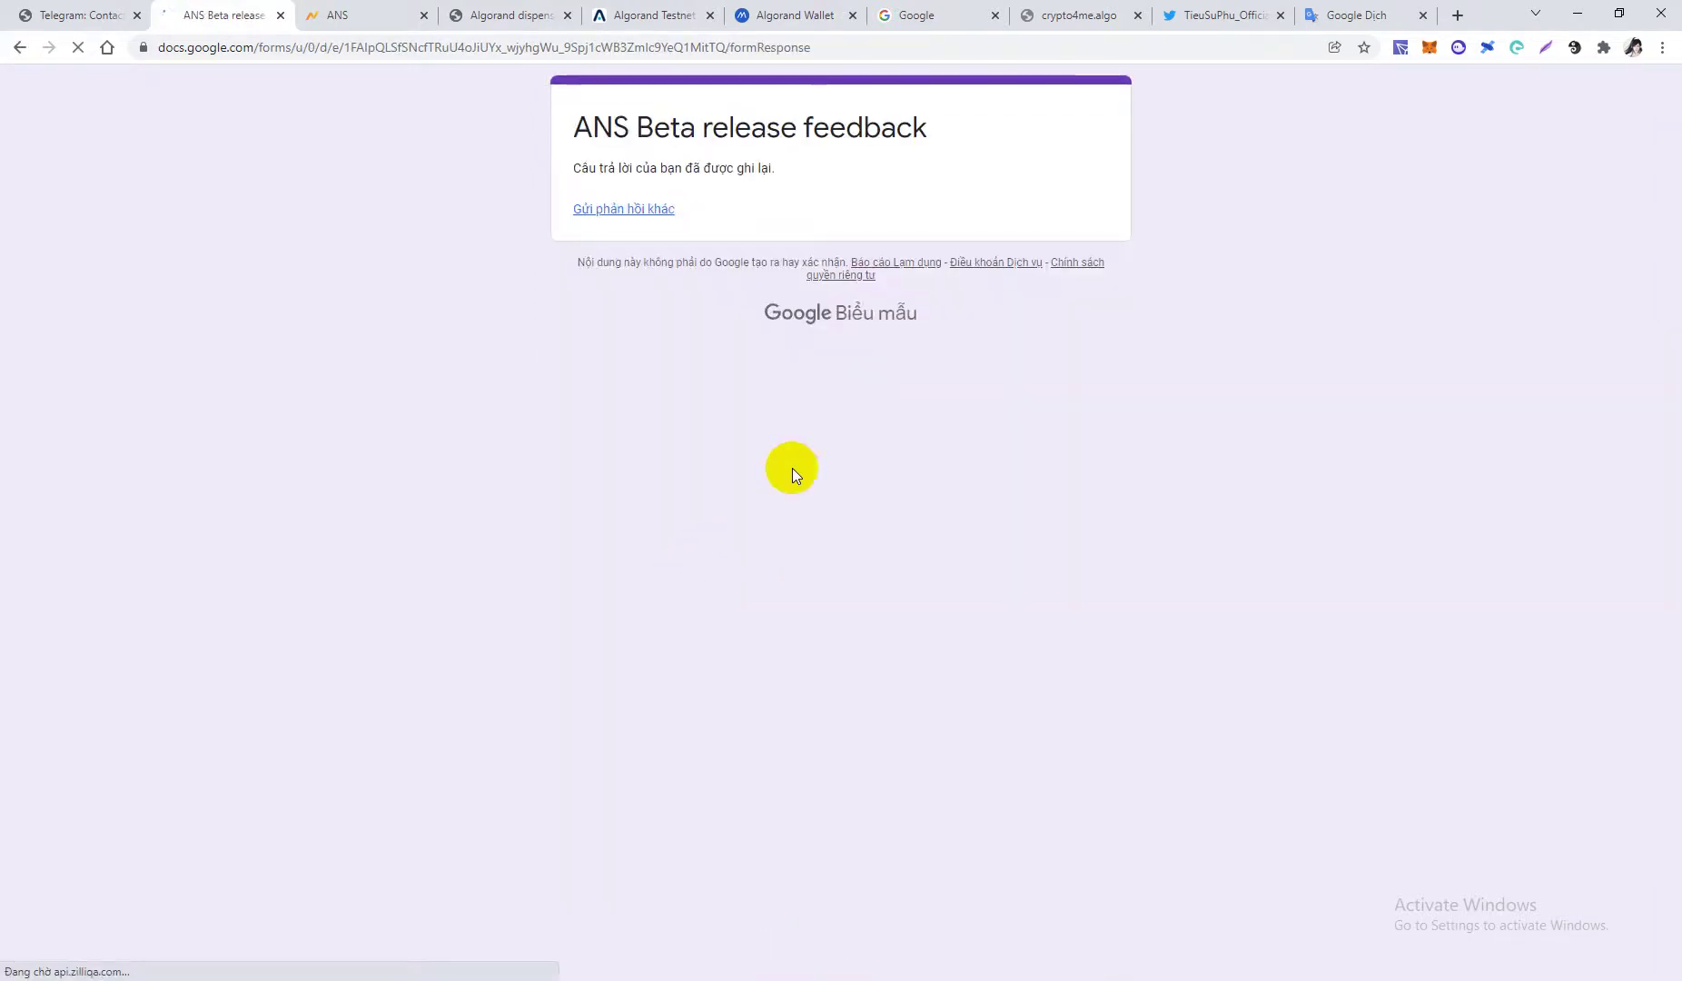
click(22, 13)
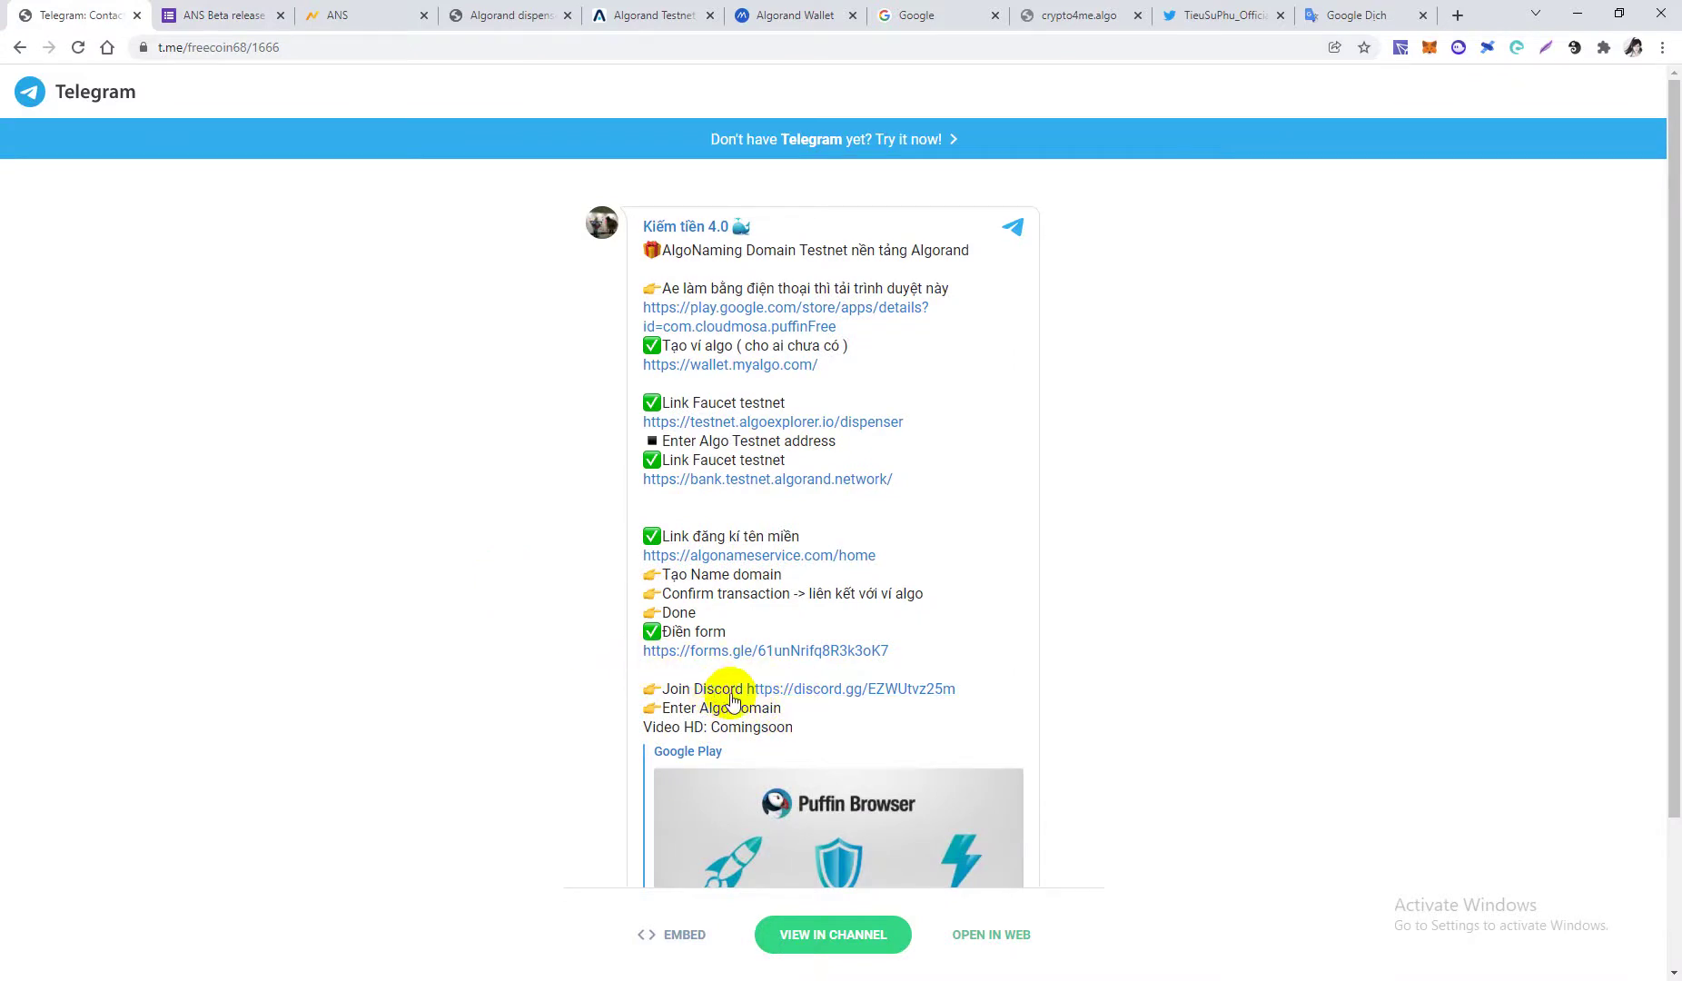
click(834, 690)
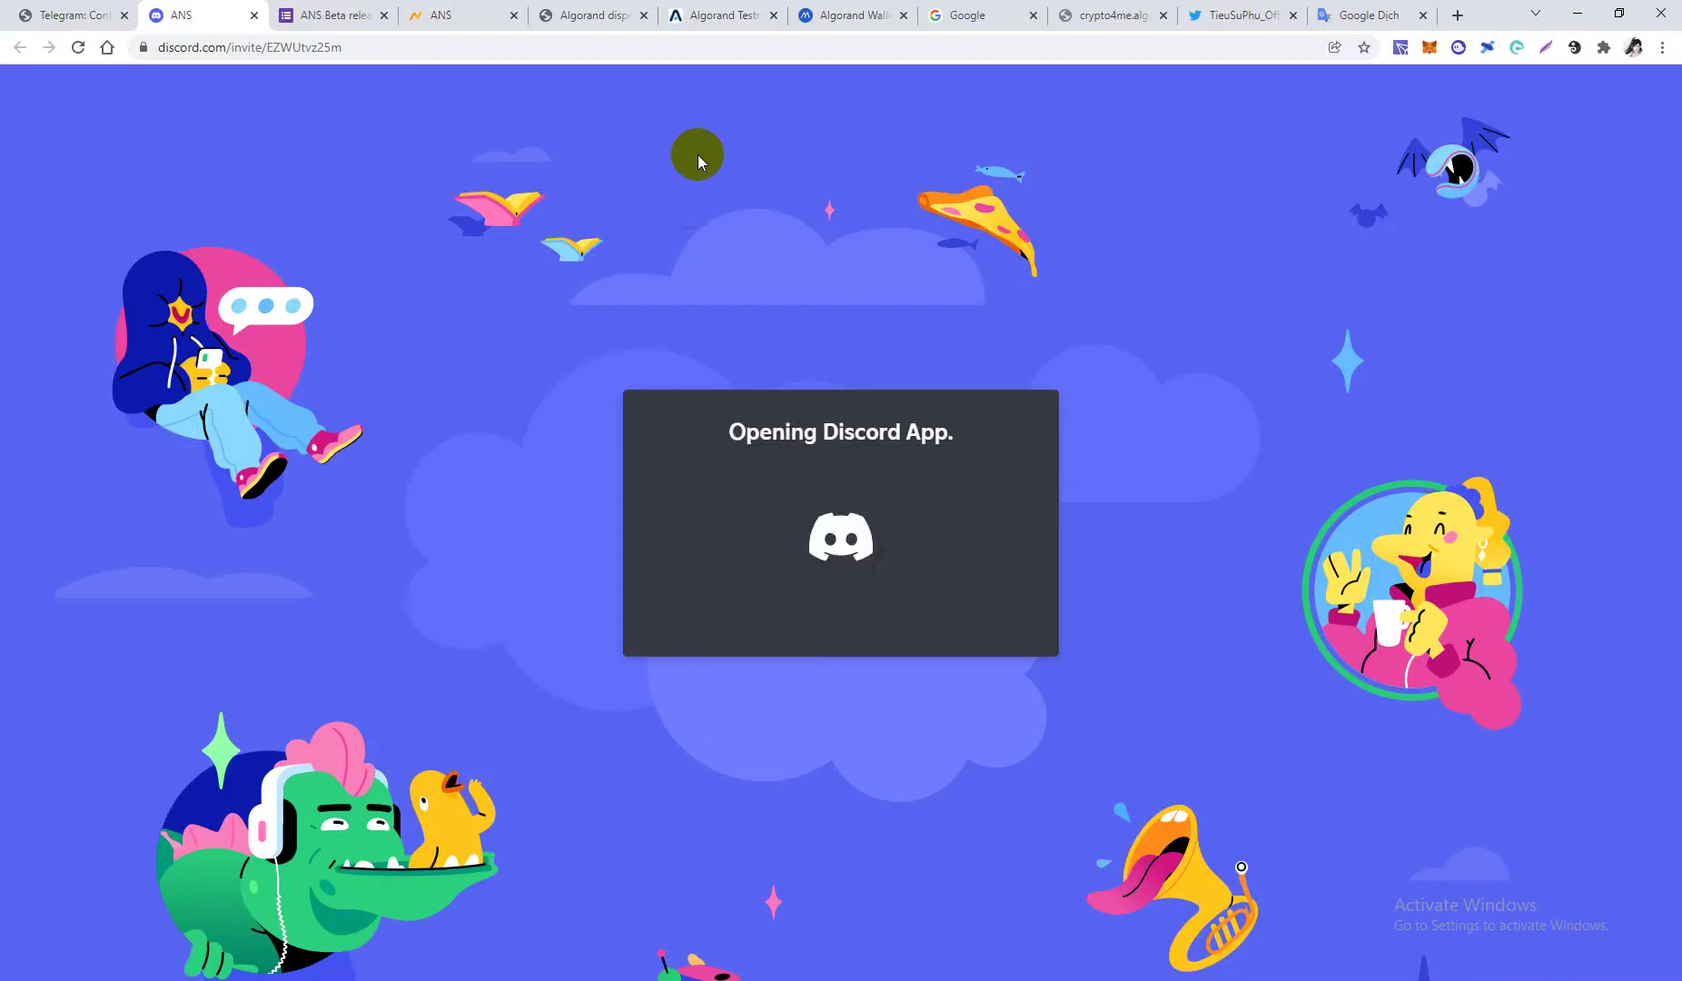
Accept the ANS Discord server invite, retrying until the server's channel page loads
click(774, 624)
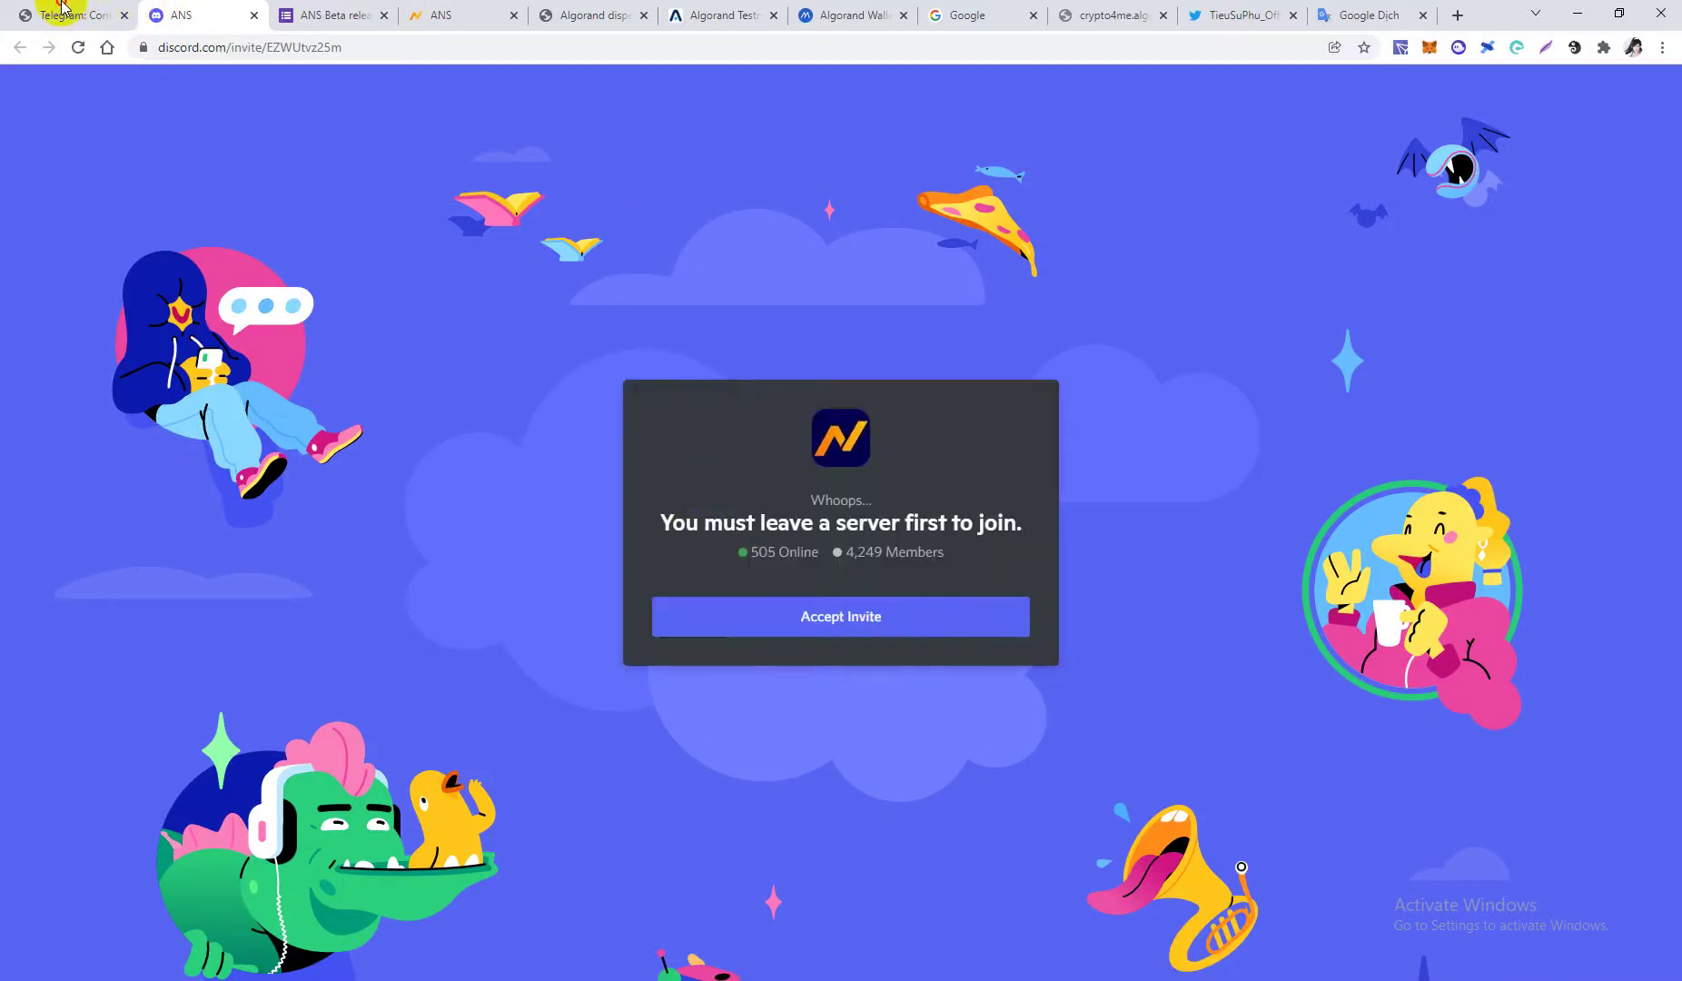
click(55, 14)
scroll(844, 708, down, 2)
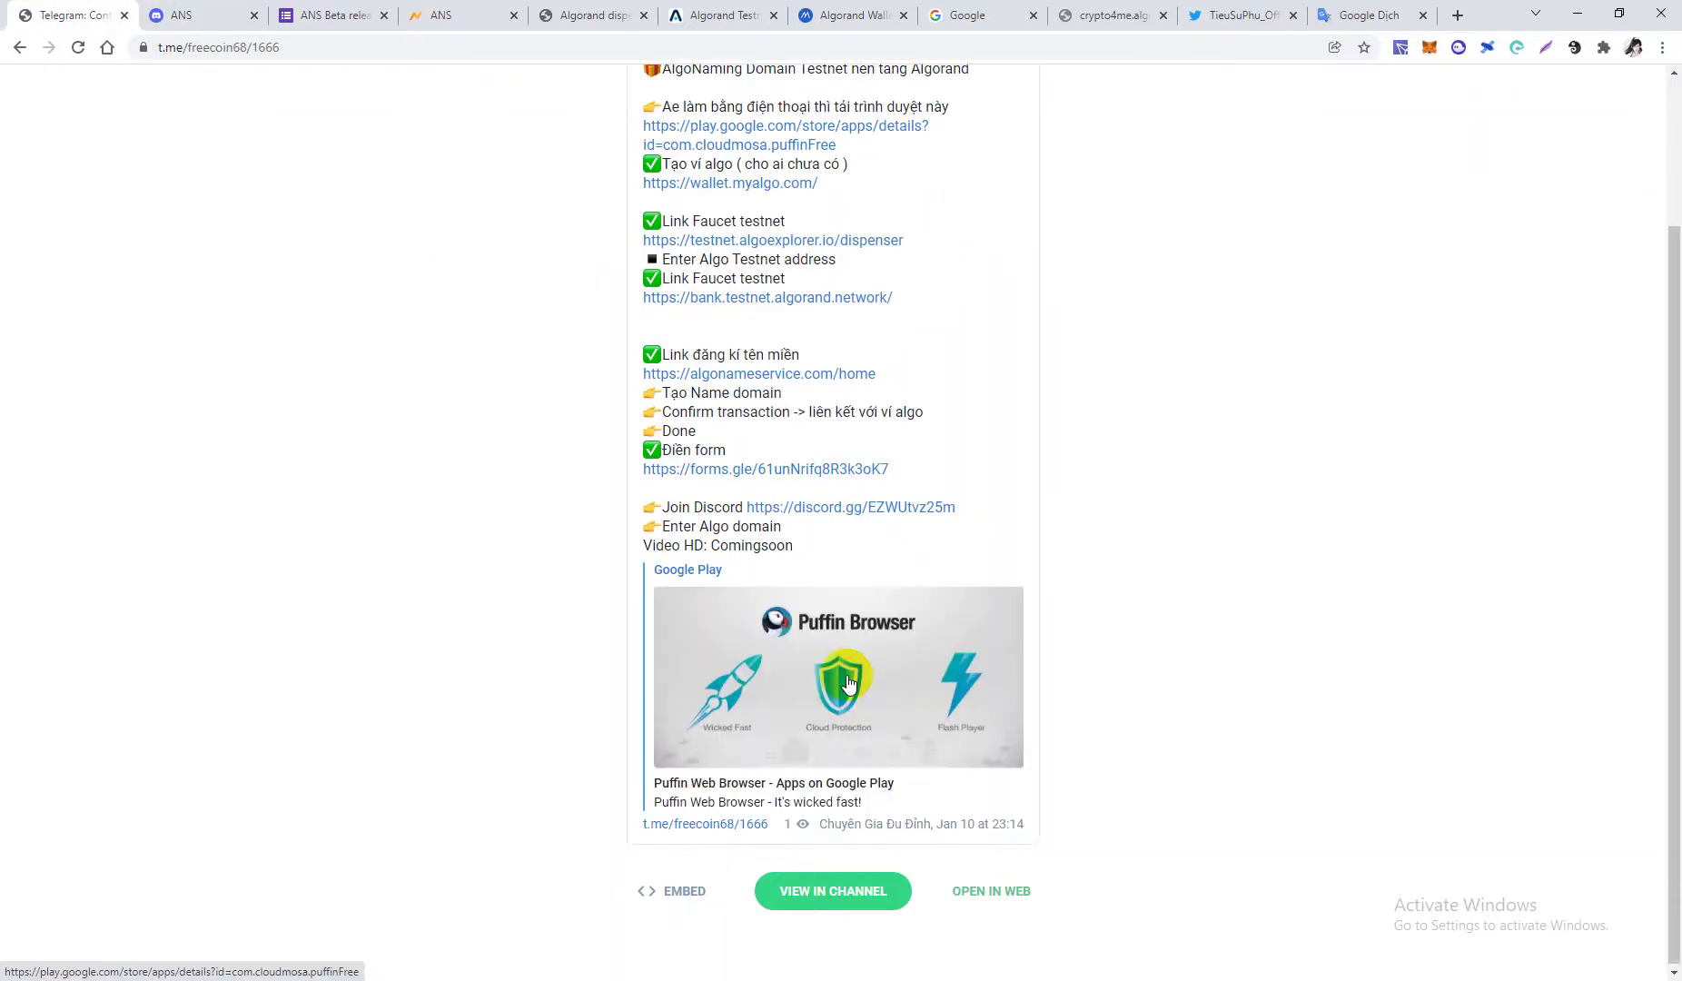
click(253, 9)
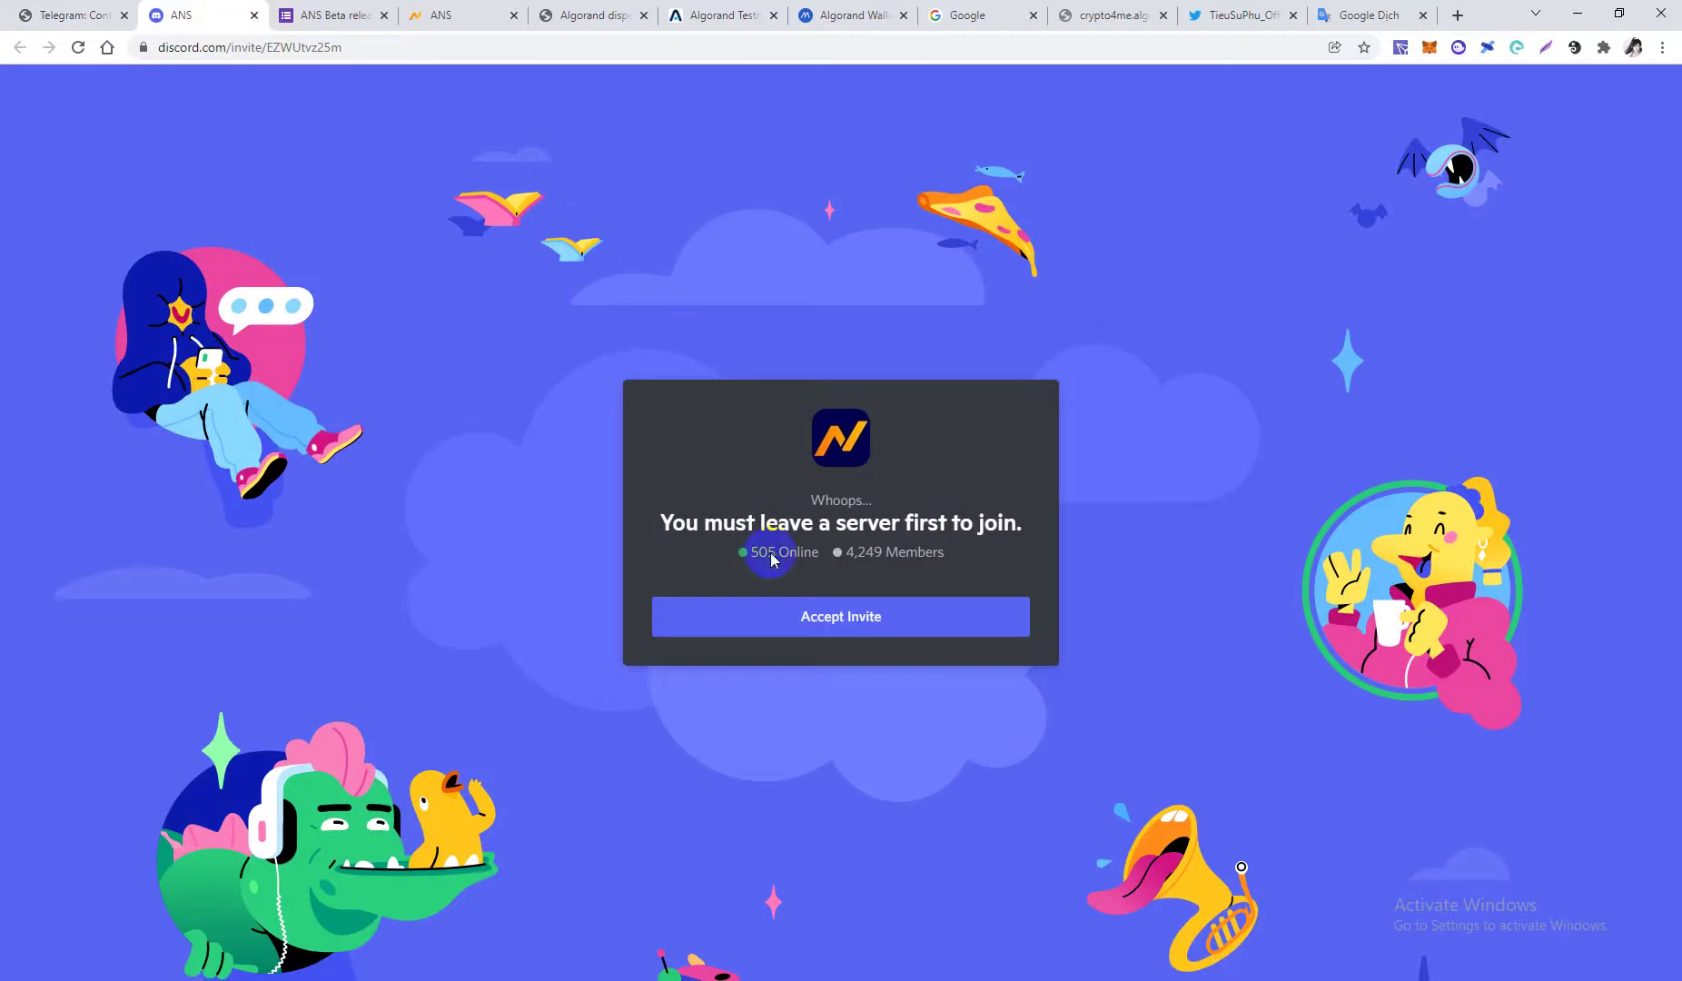
click(830, 617)
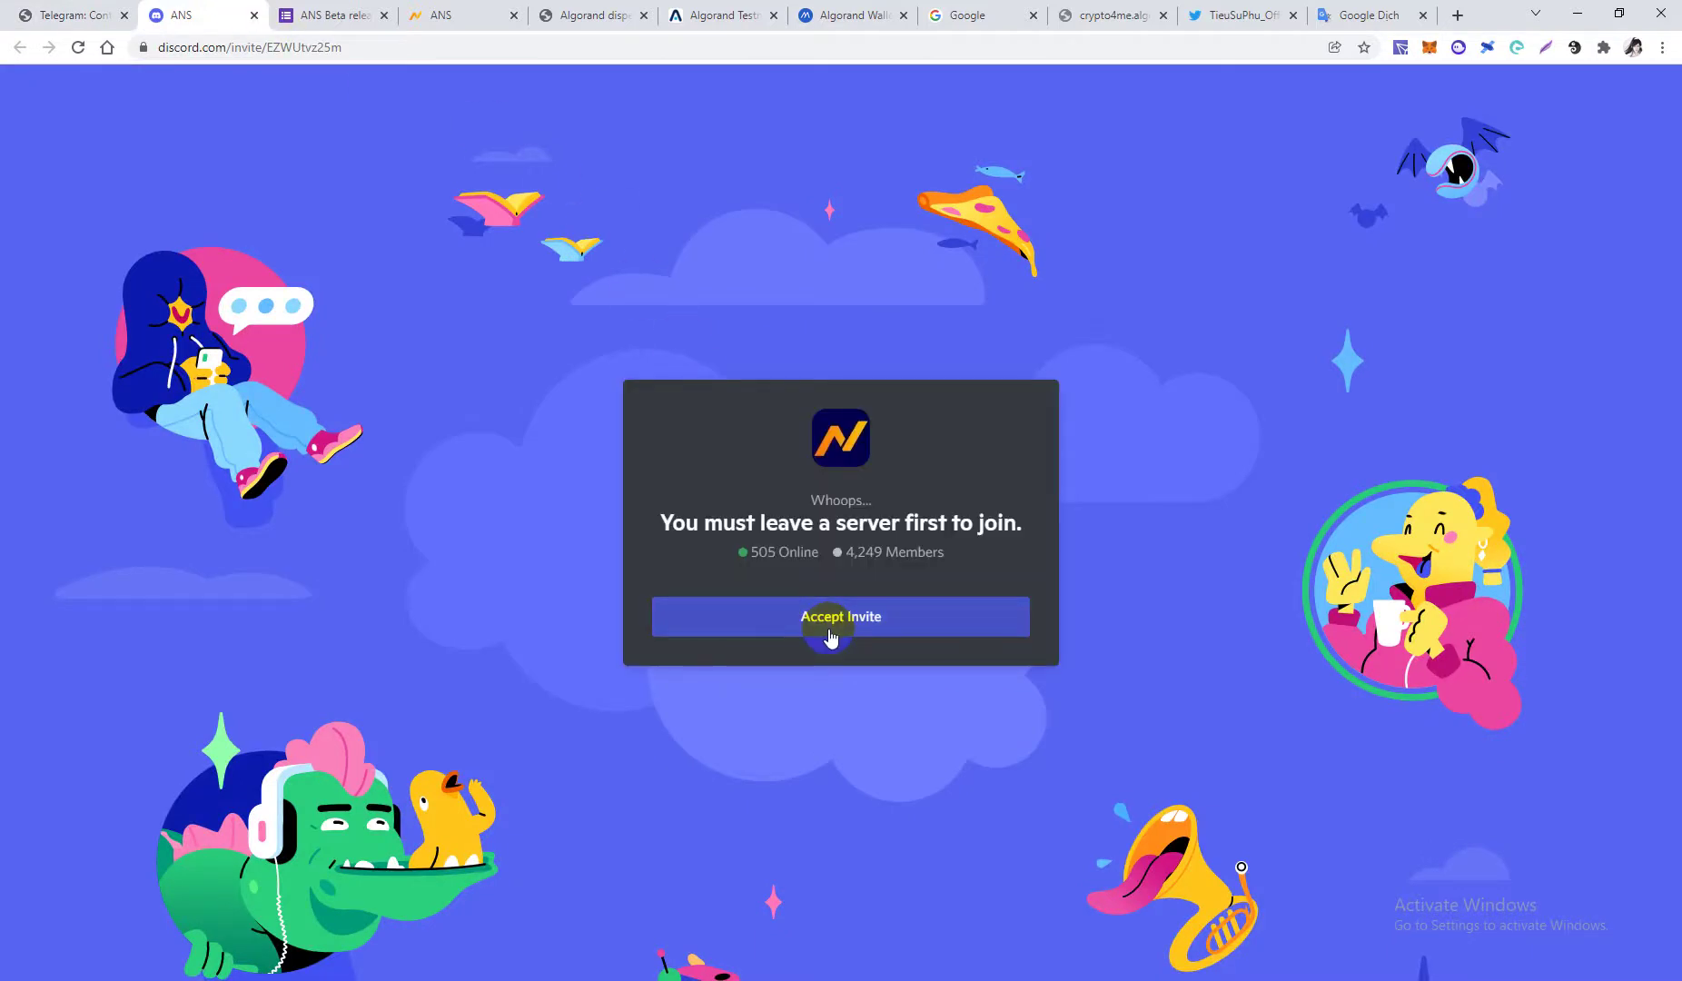
click(830, 636)
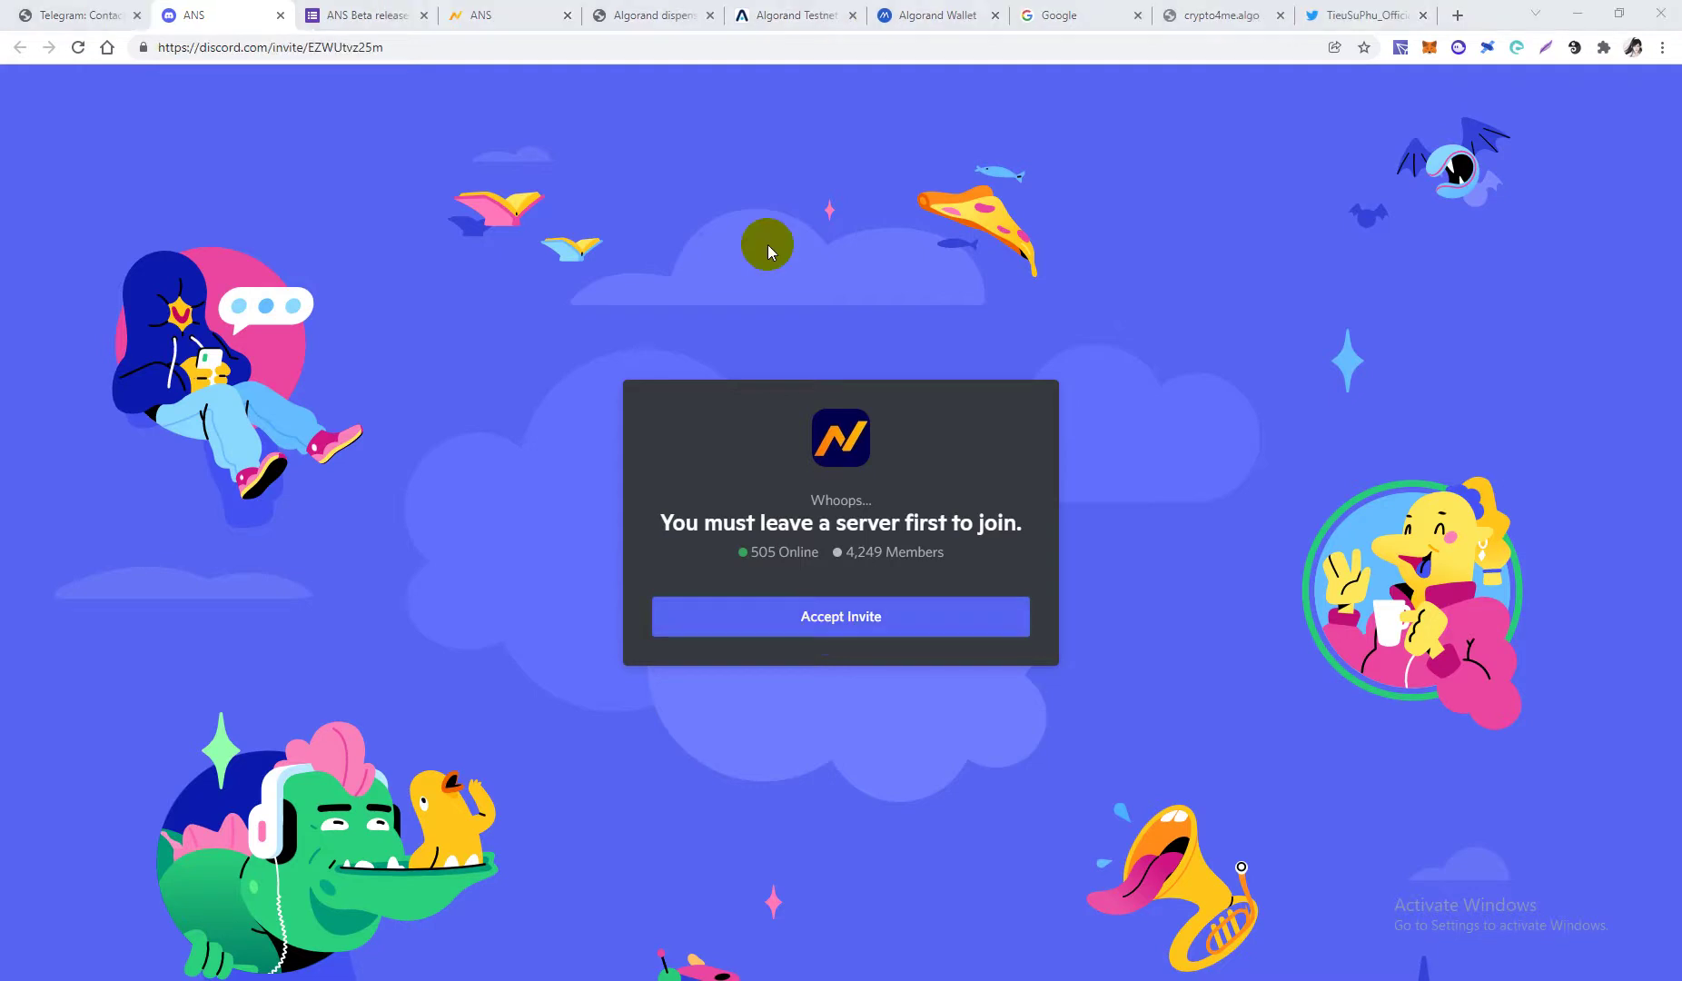
click(740, 604)
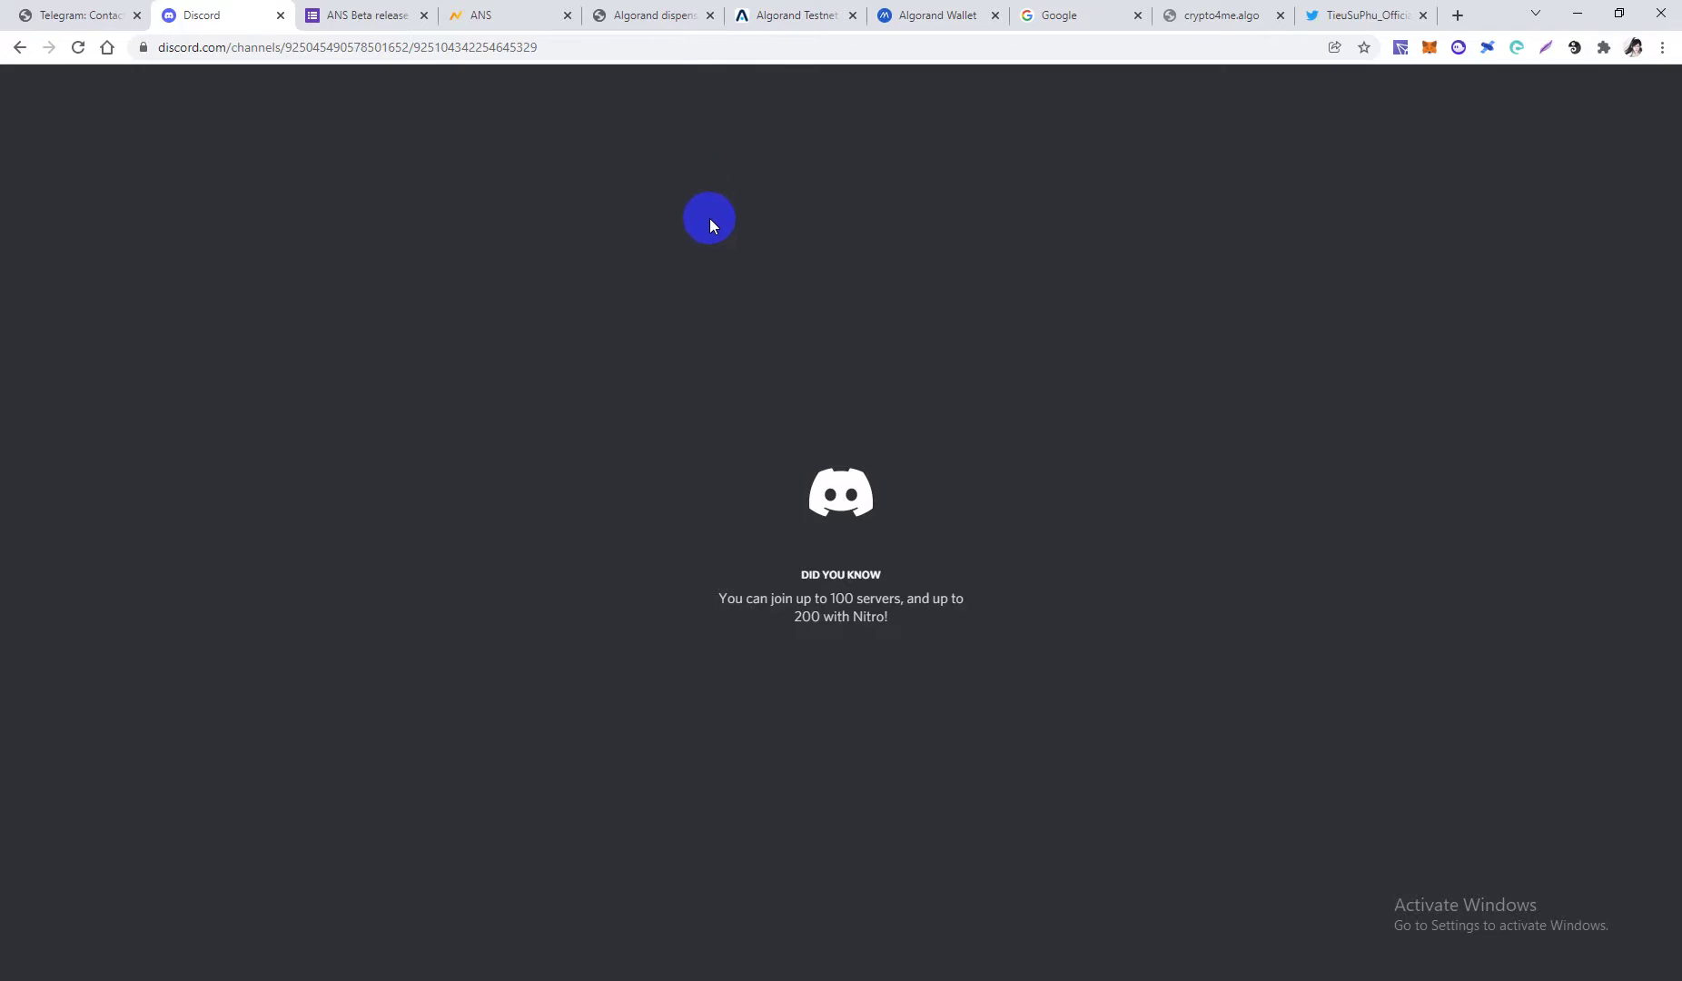
Add a 🎉 reaction to the ANS Testnet beta announcement, bringing it to 785
click(443, 46)
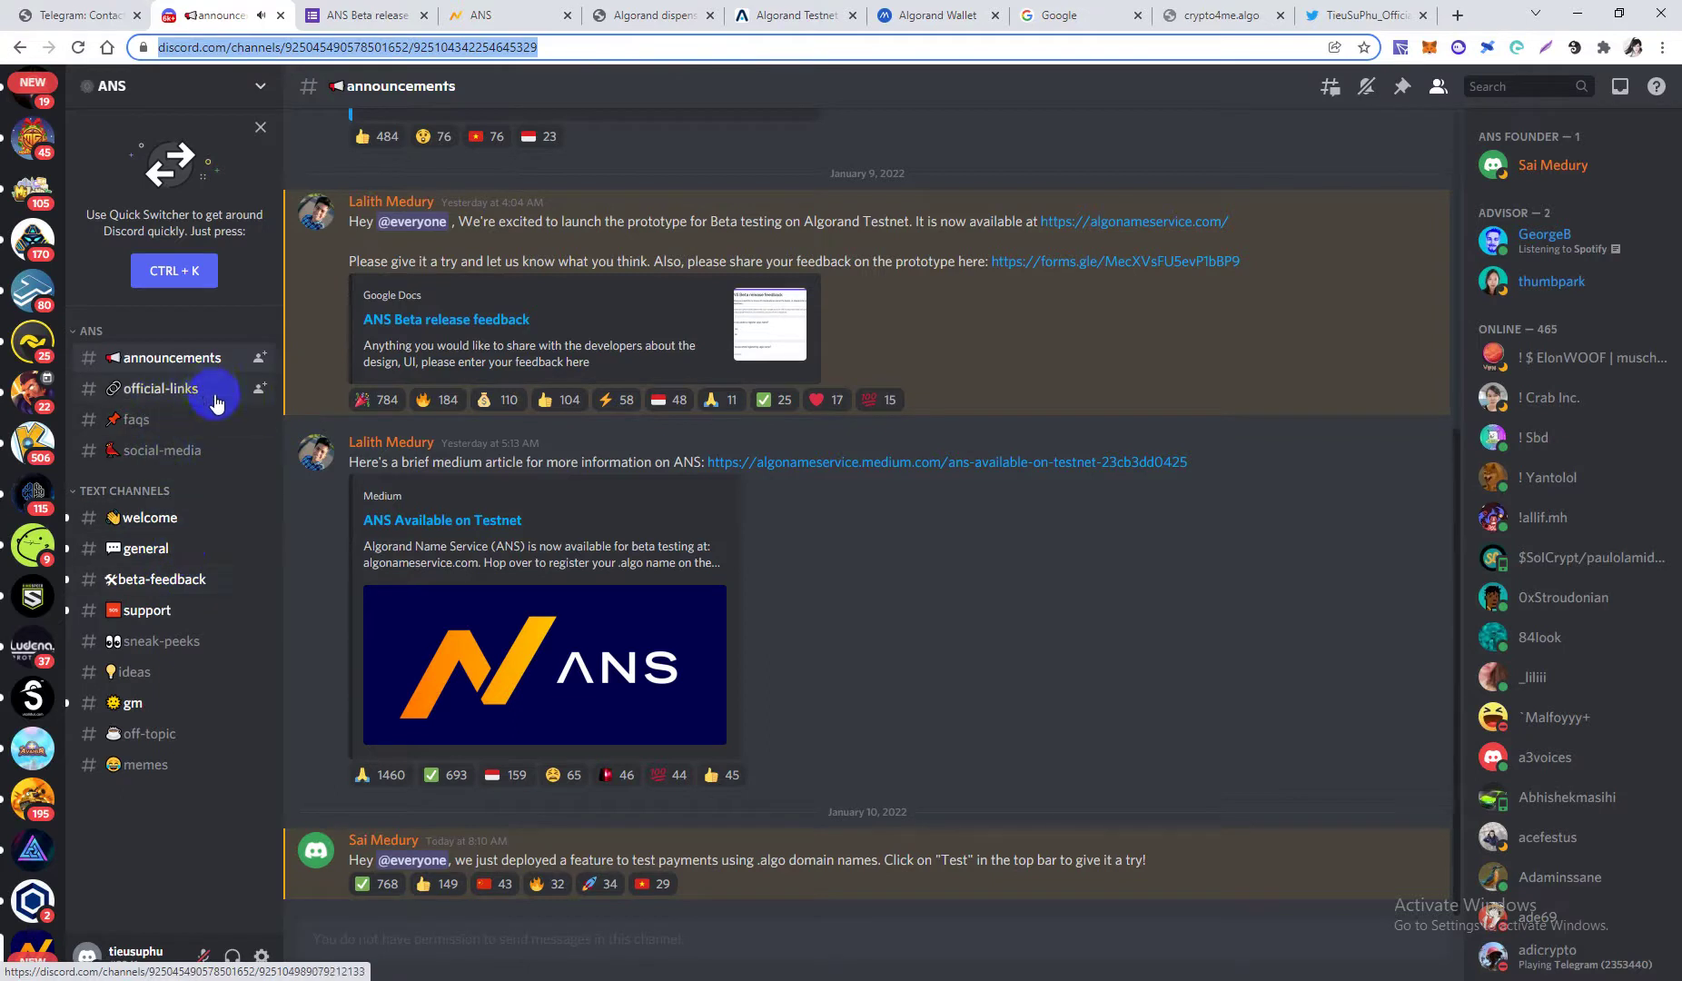
scroll(376, 413, up, 3)
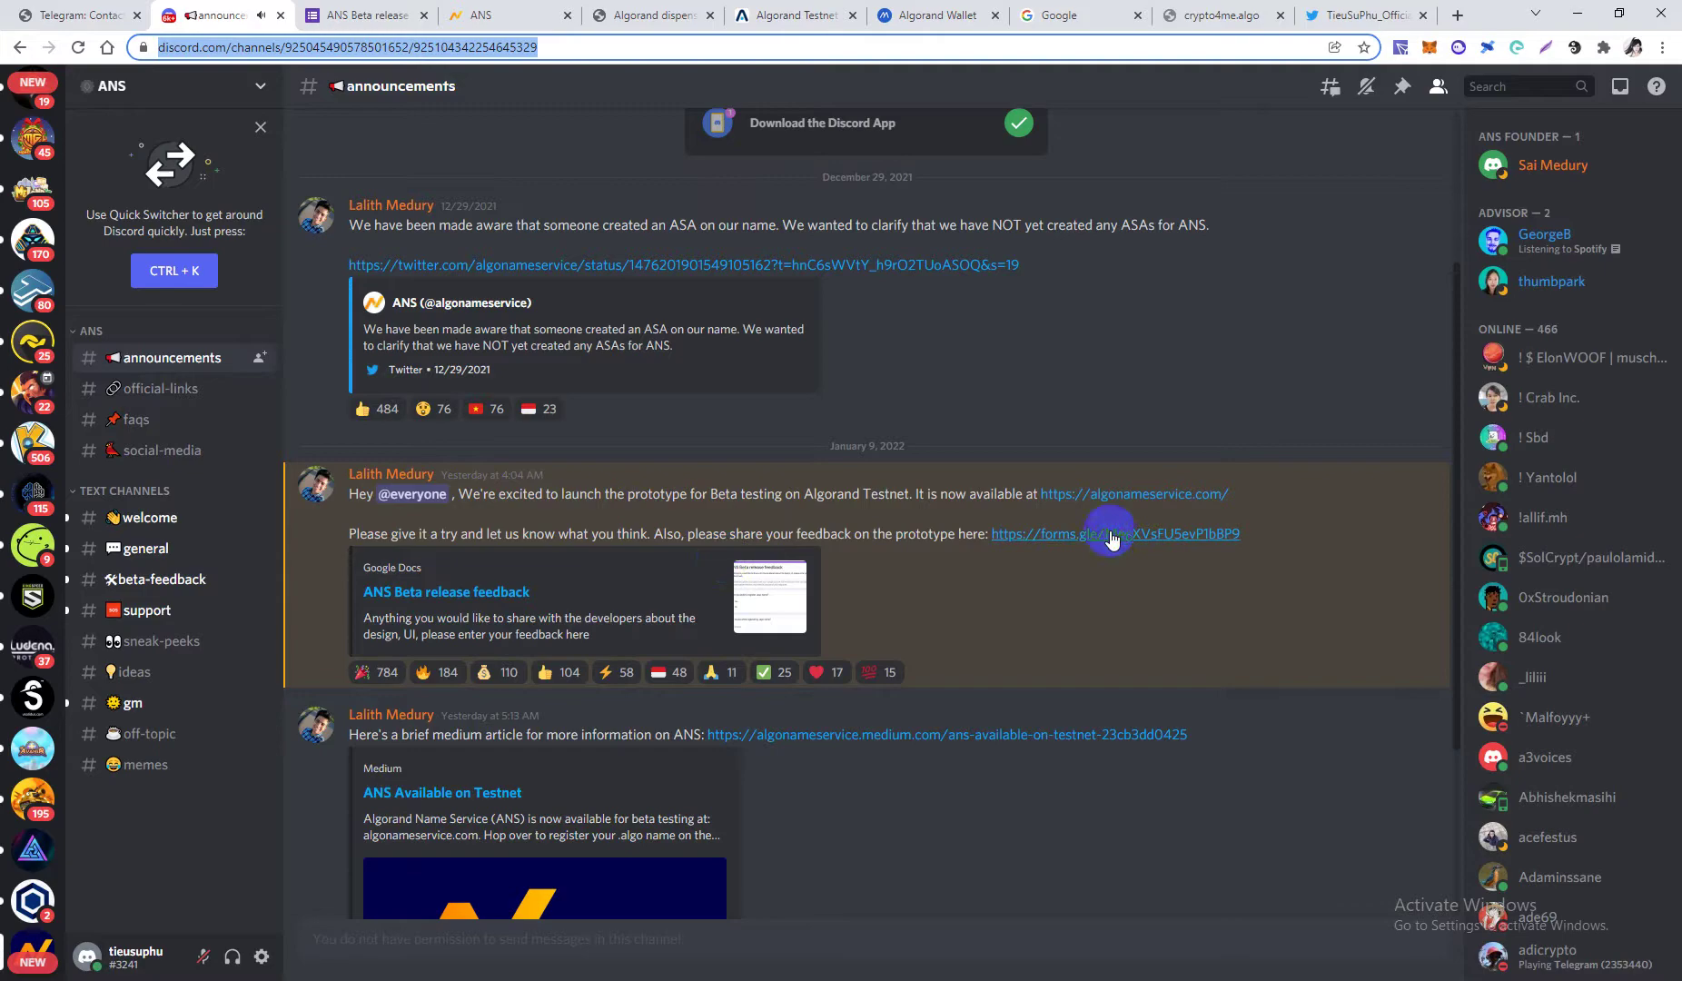
click(385, 13)
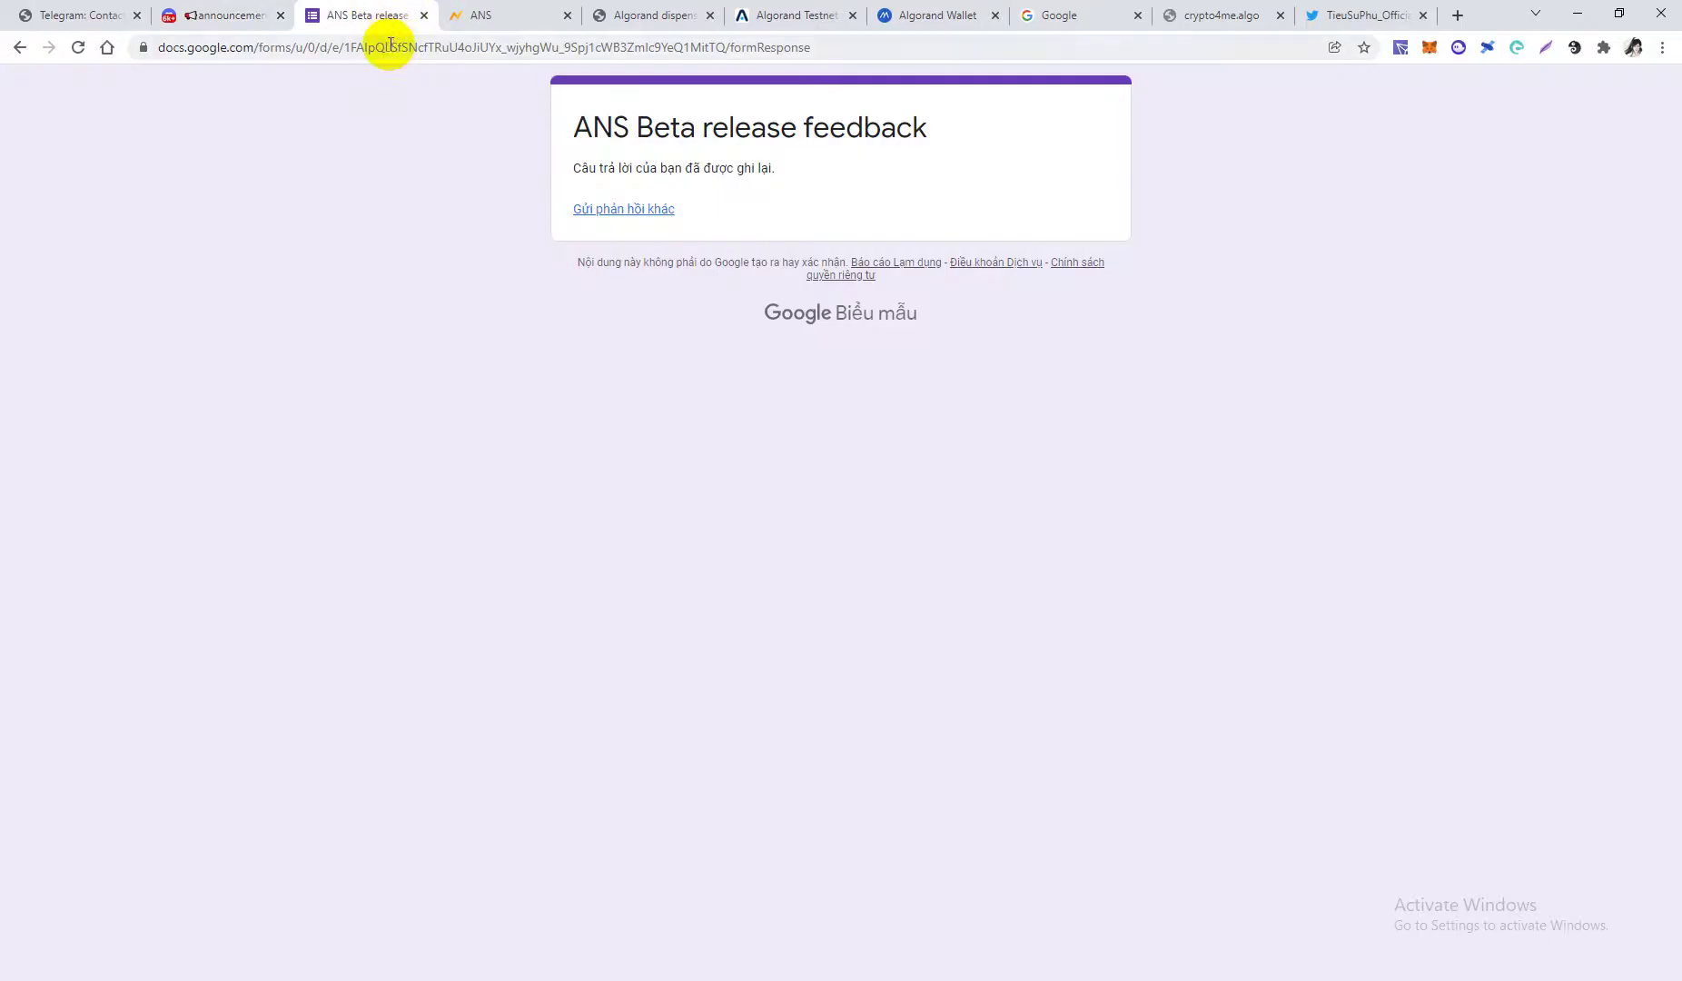
click(193, 7)
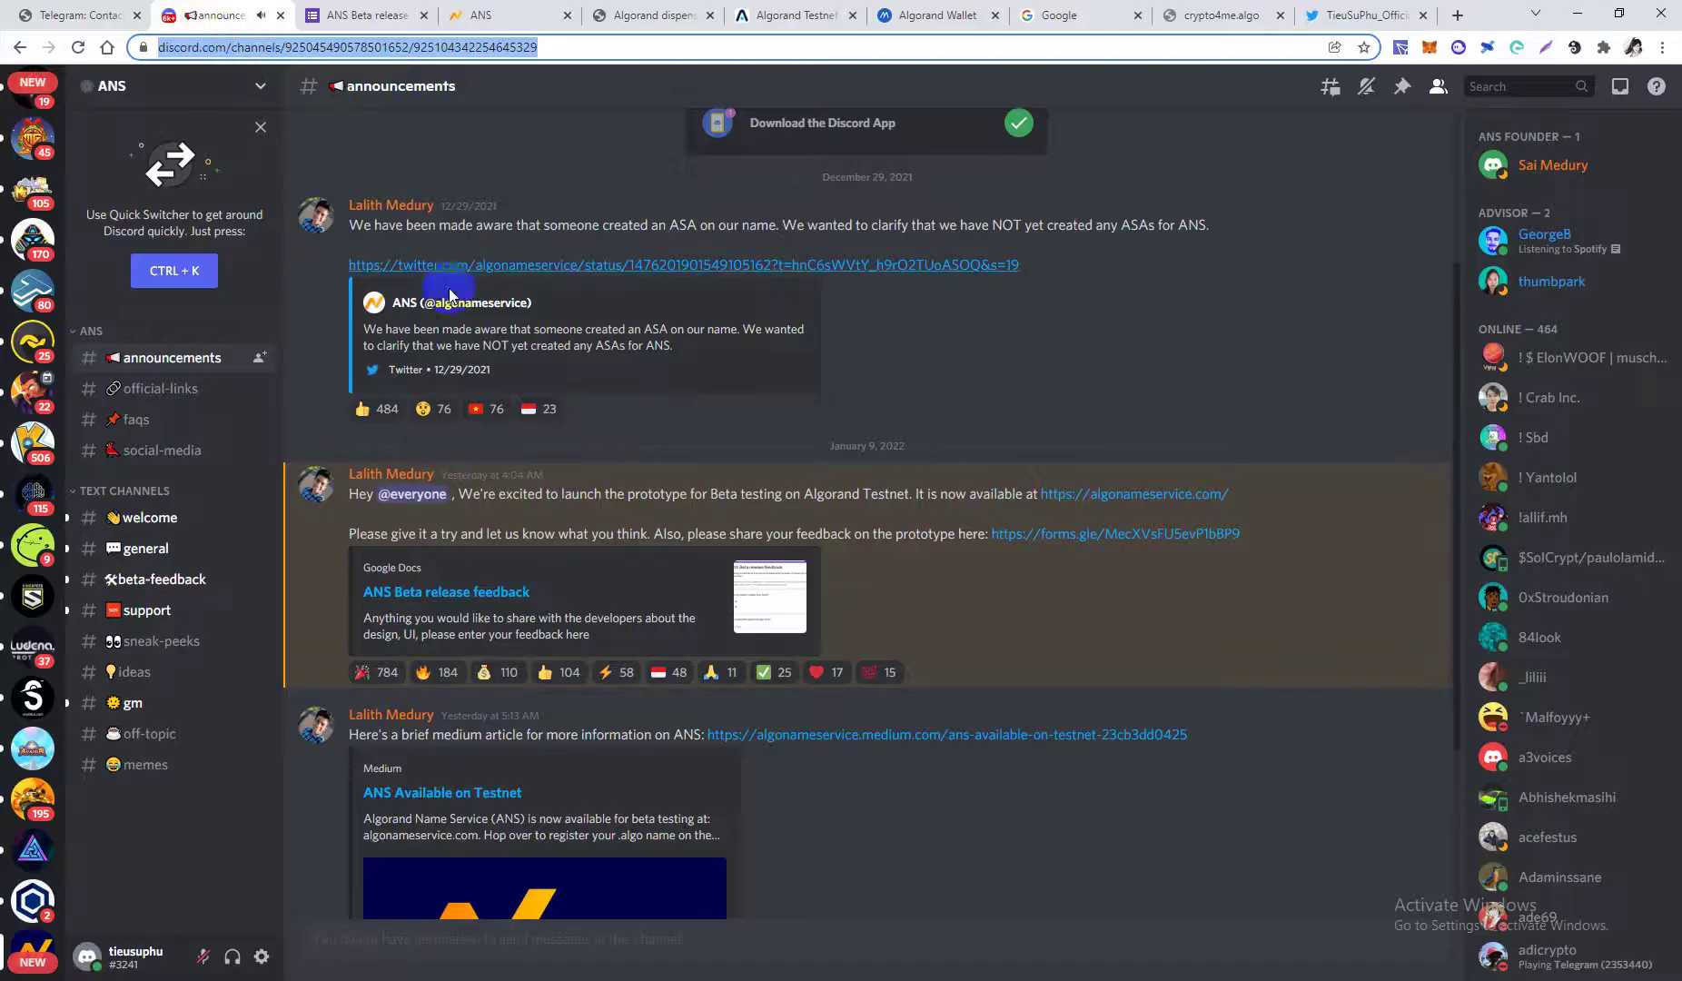
click(379, 679)
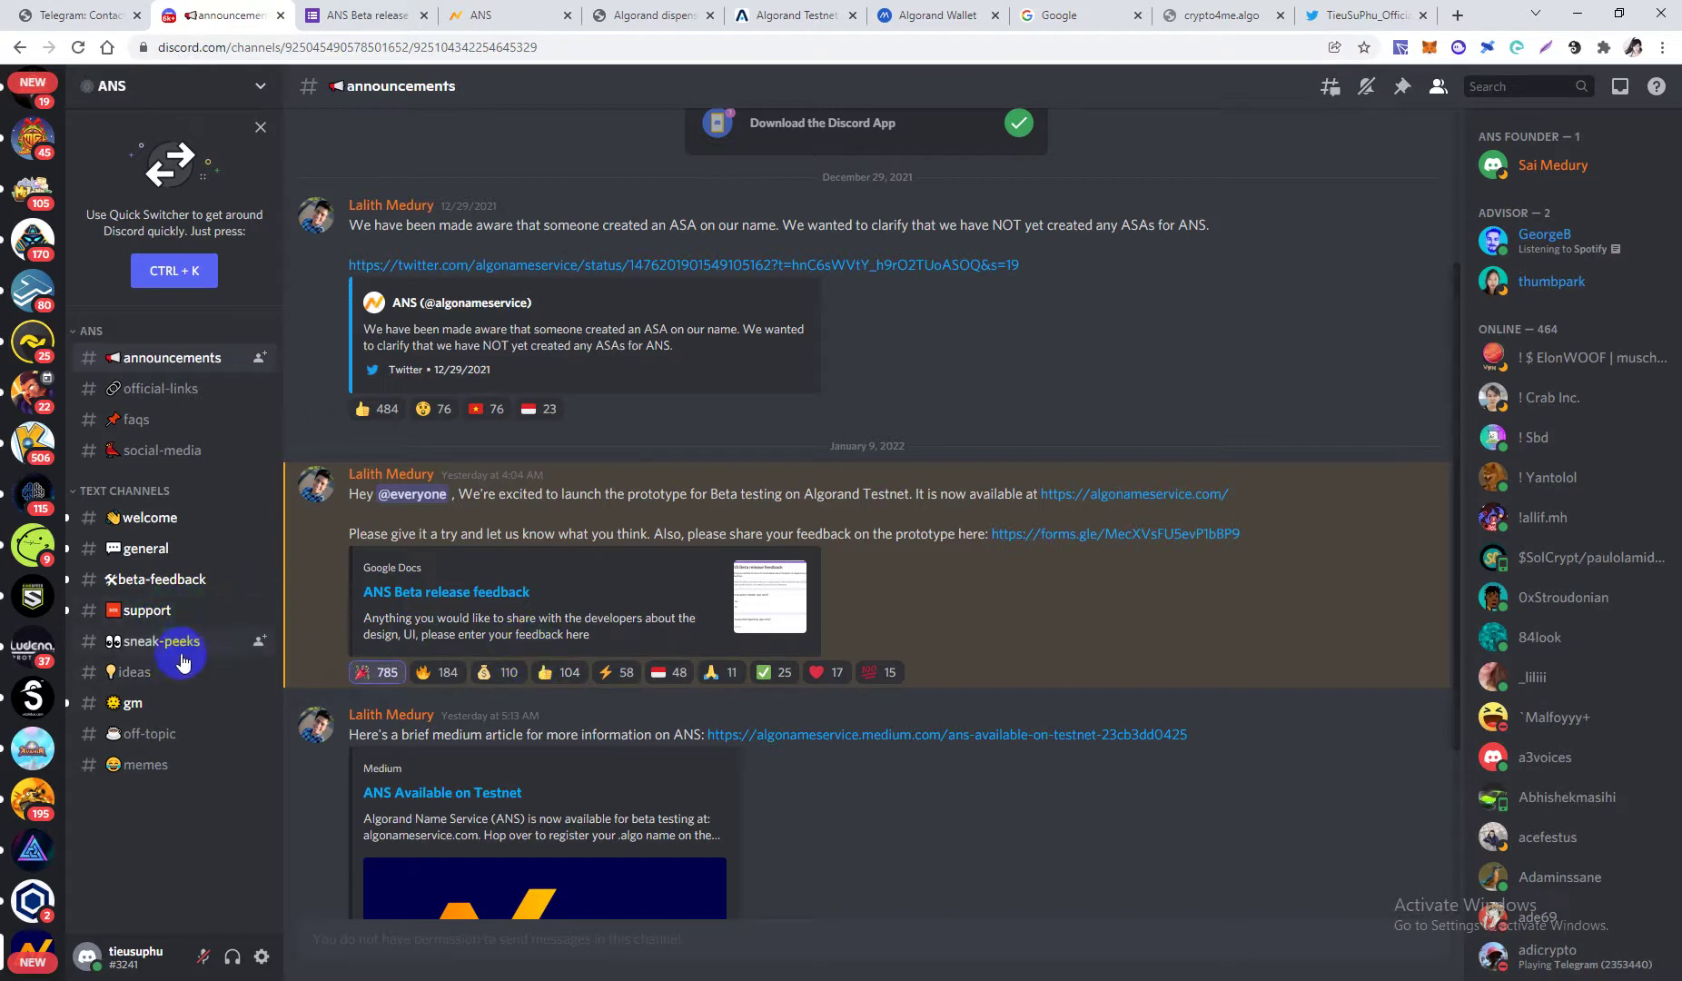
Open the 'ANS Available on Testnet' Medium article linked in the next announcement
scroll(621, 679, down, 3)
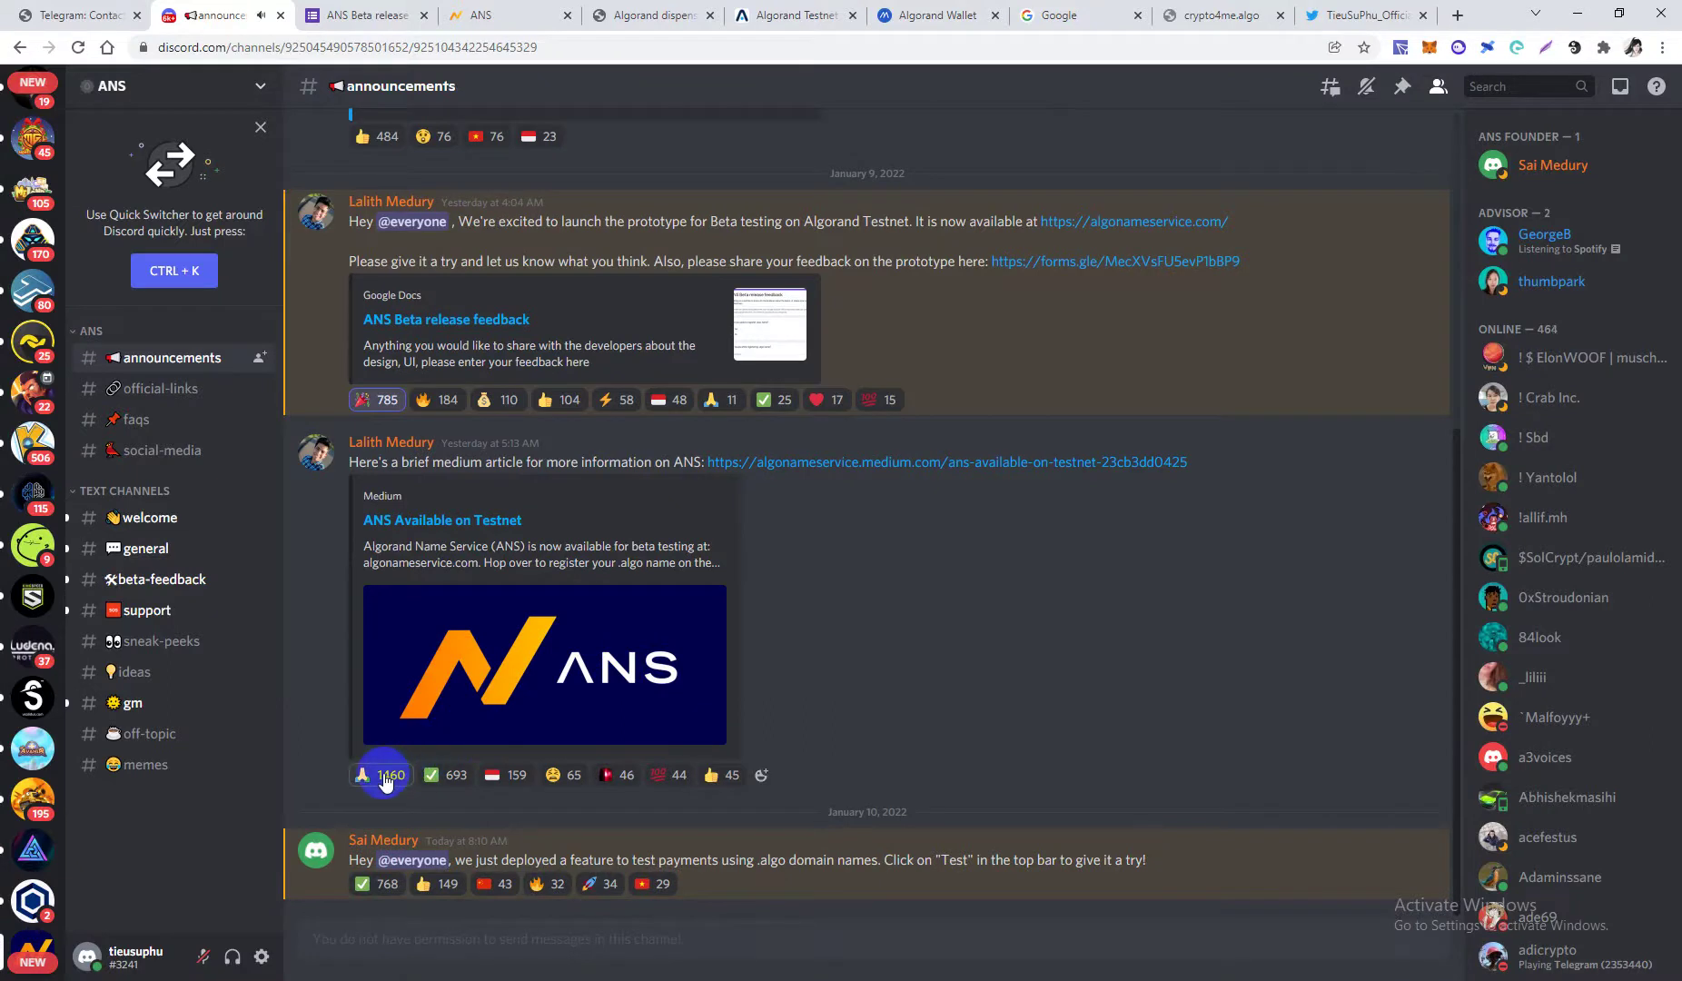
mouse_move(386, 781)
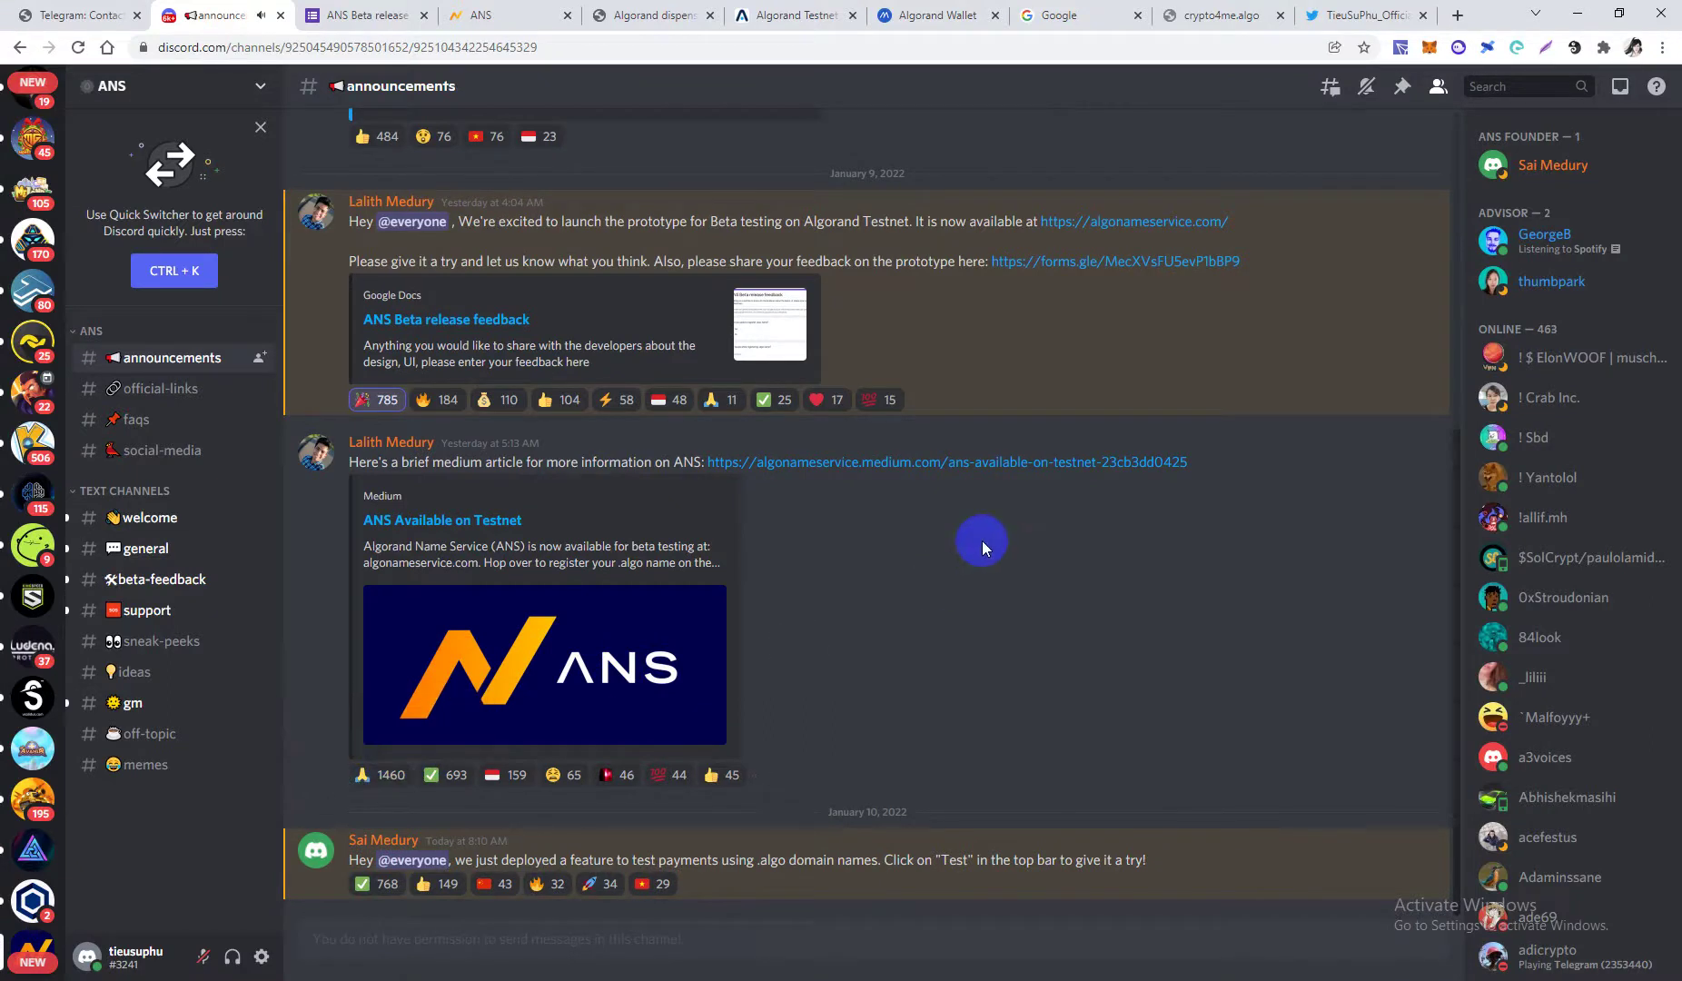
click(1008, 464)
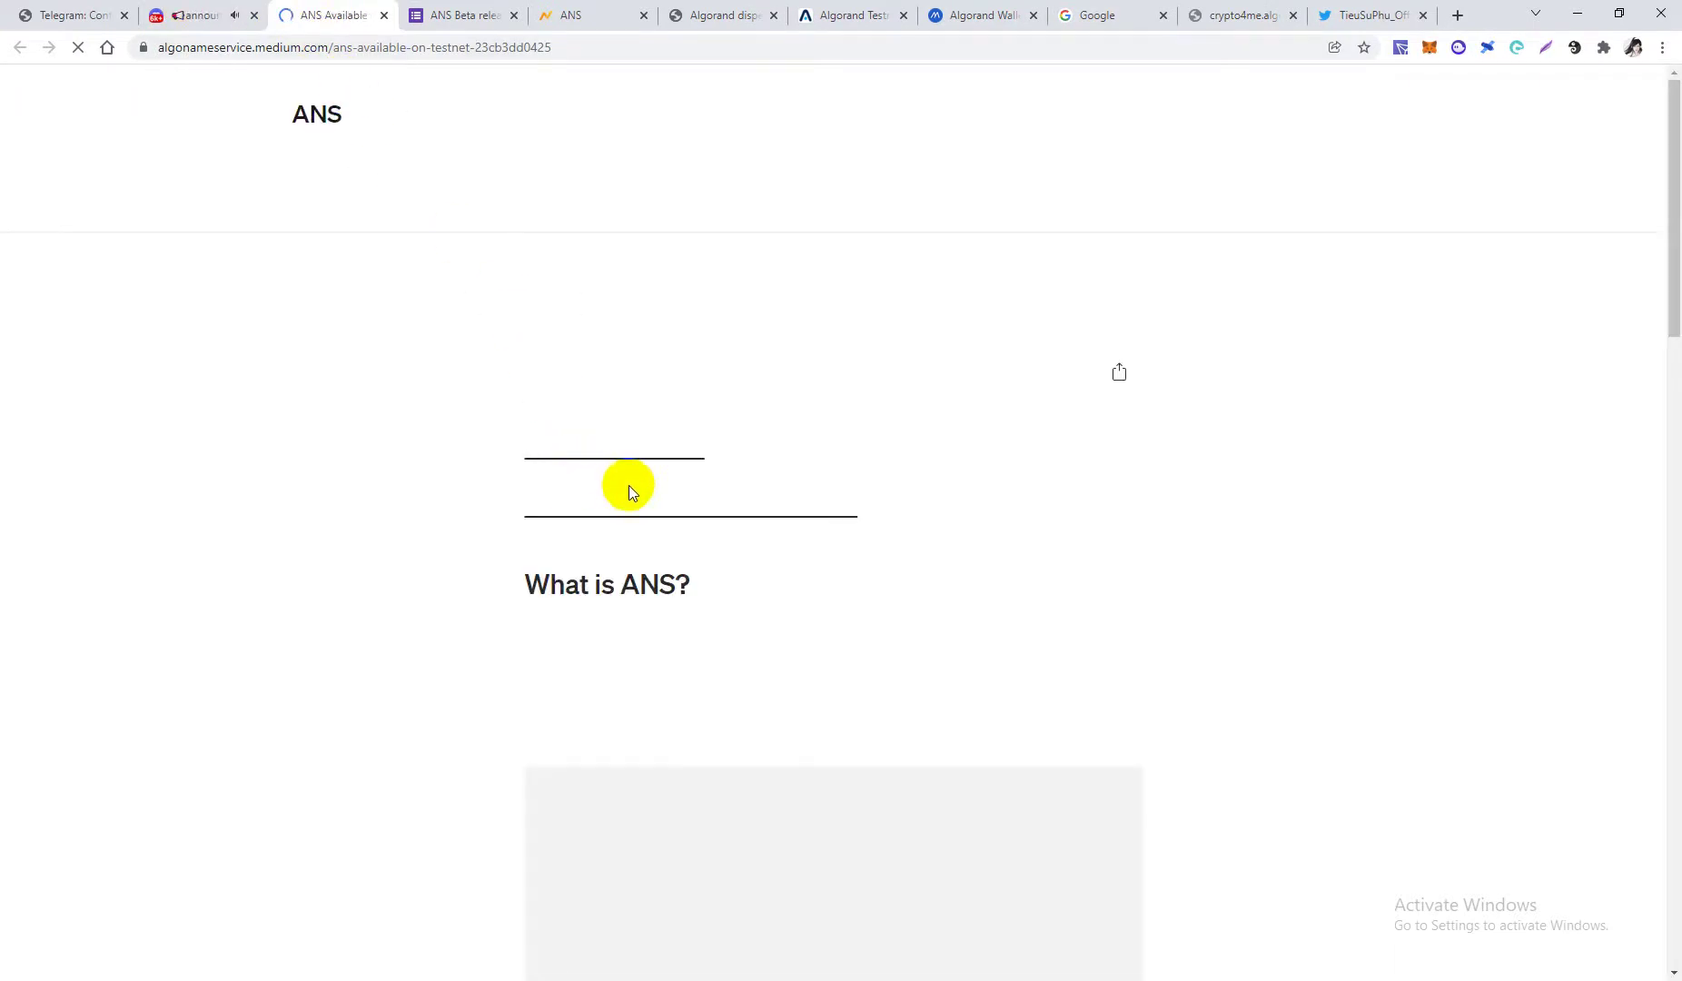
Scroll through the ANS Testnet Medium article, then open the Discord server's #support channel
scroll(638, 491, down, 15)
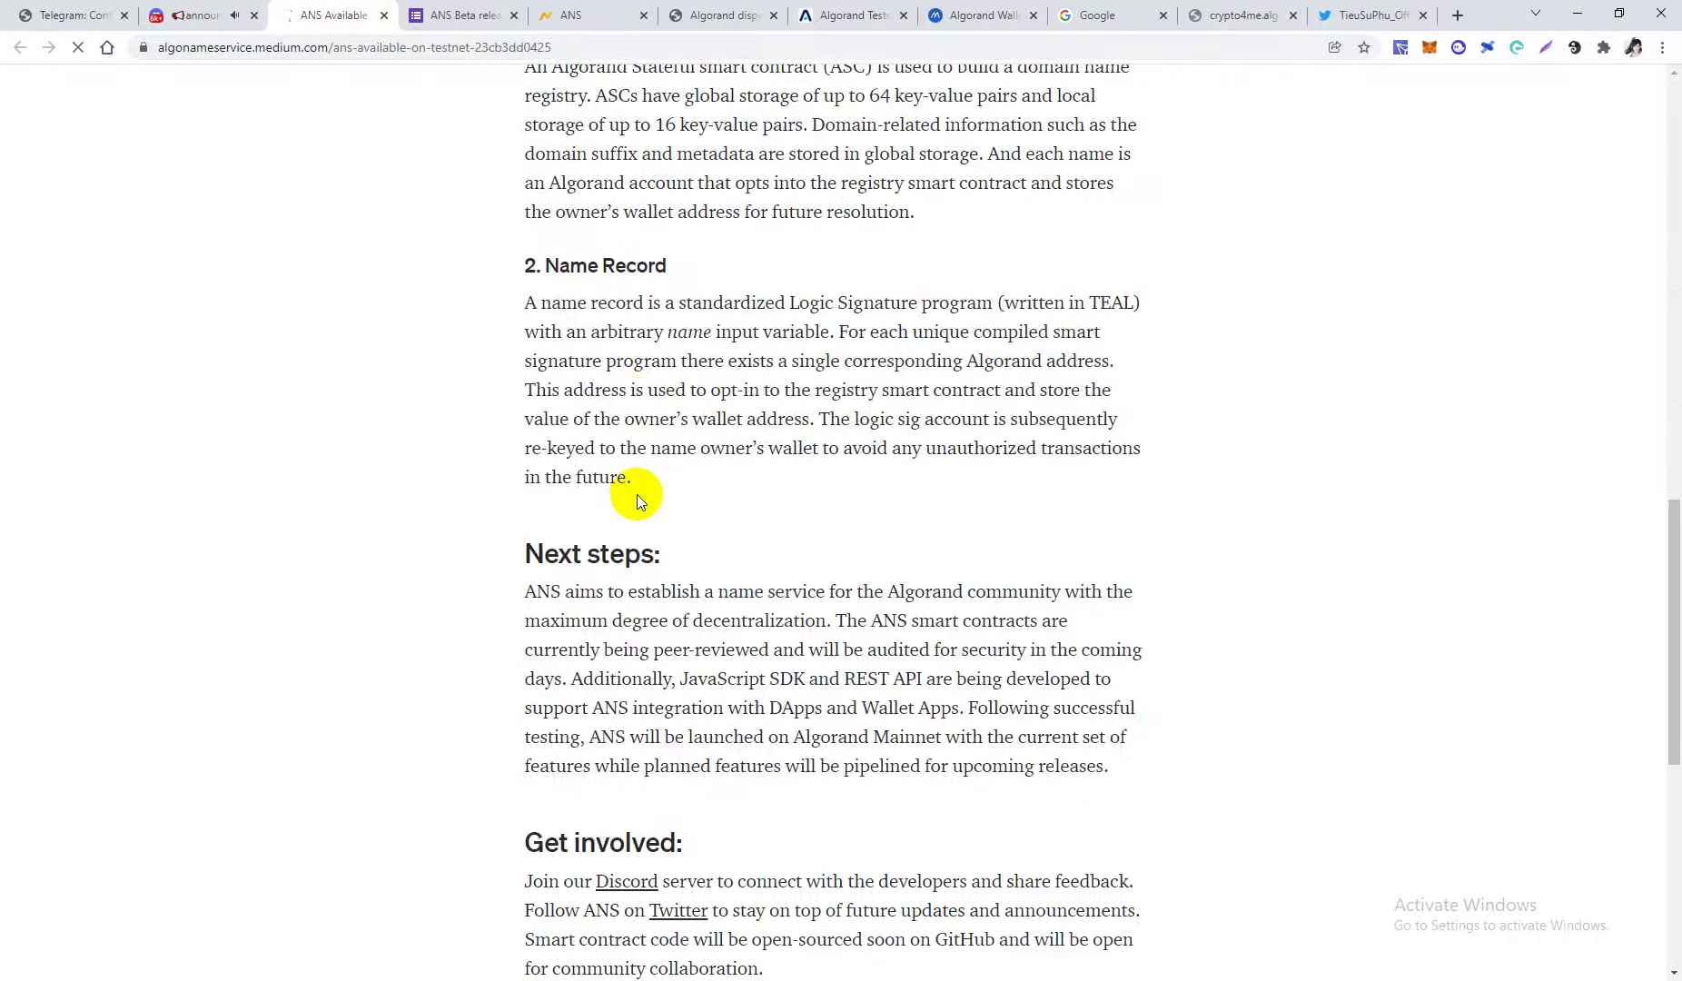
scroll(639, 489, down, 7)
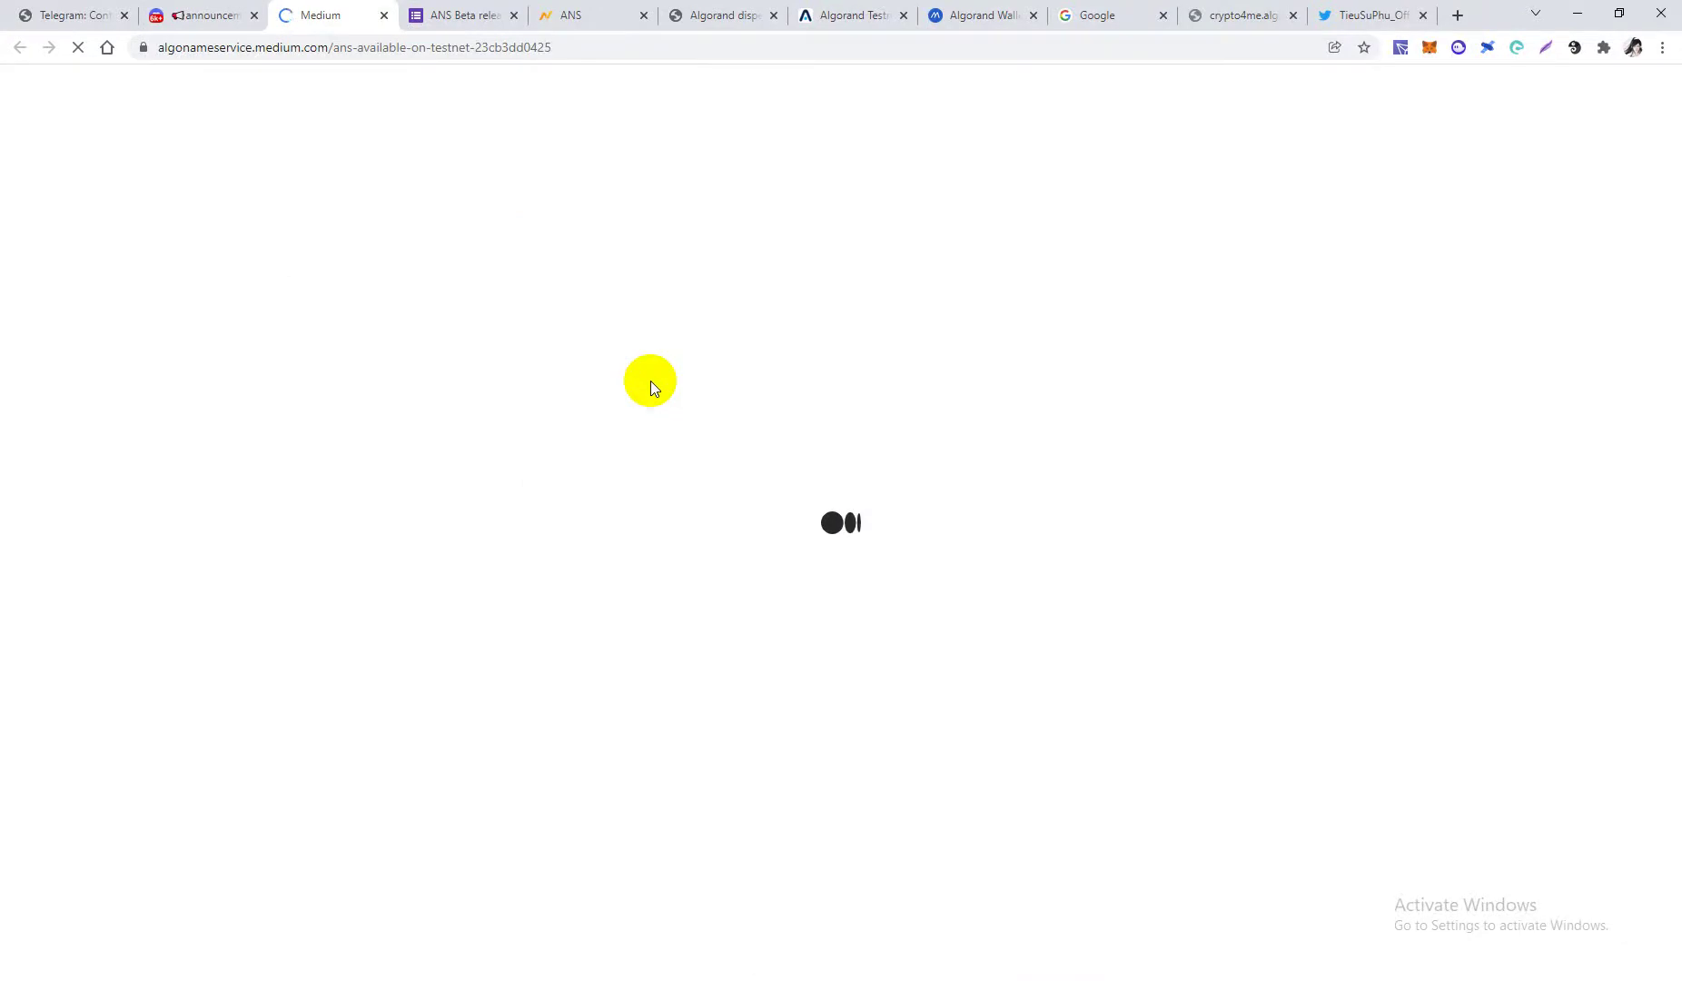
click(211, 14)
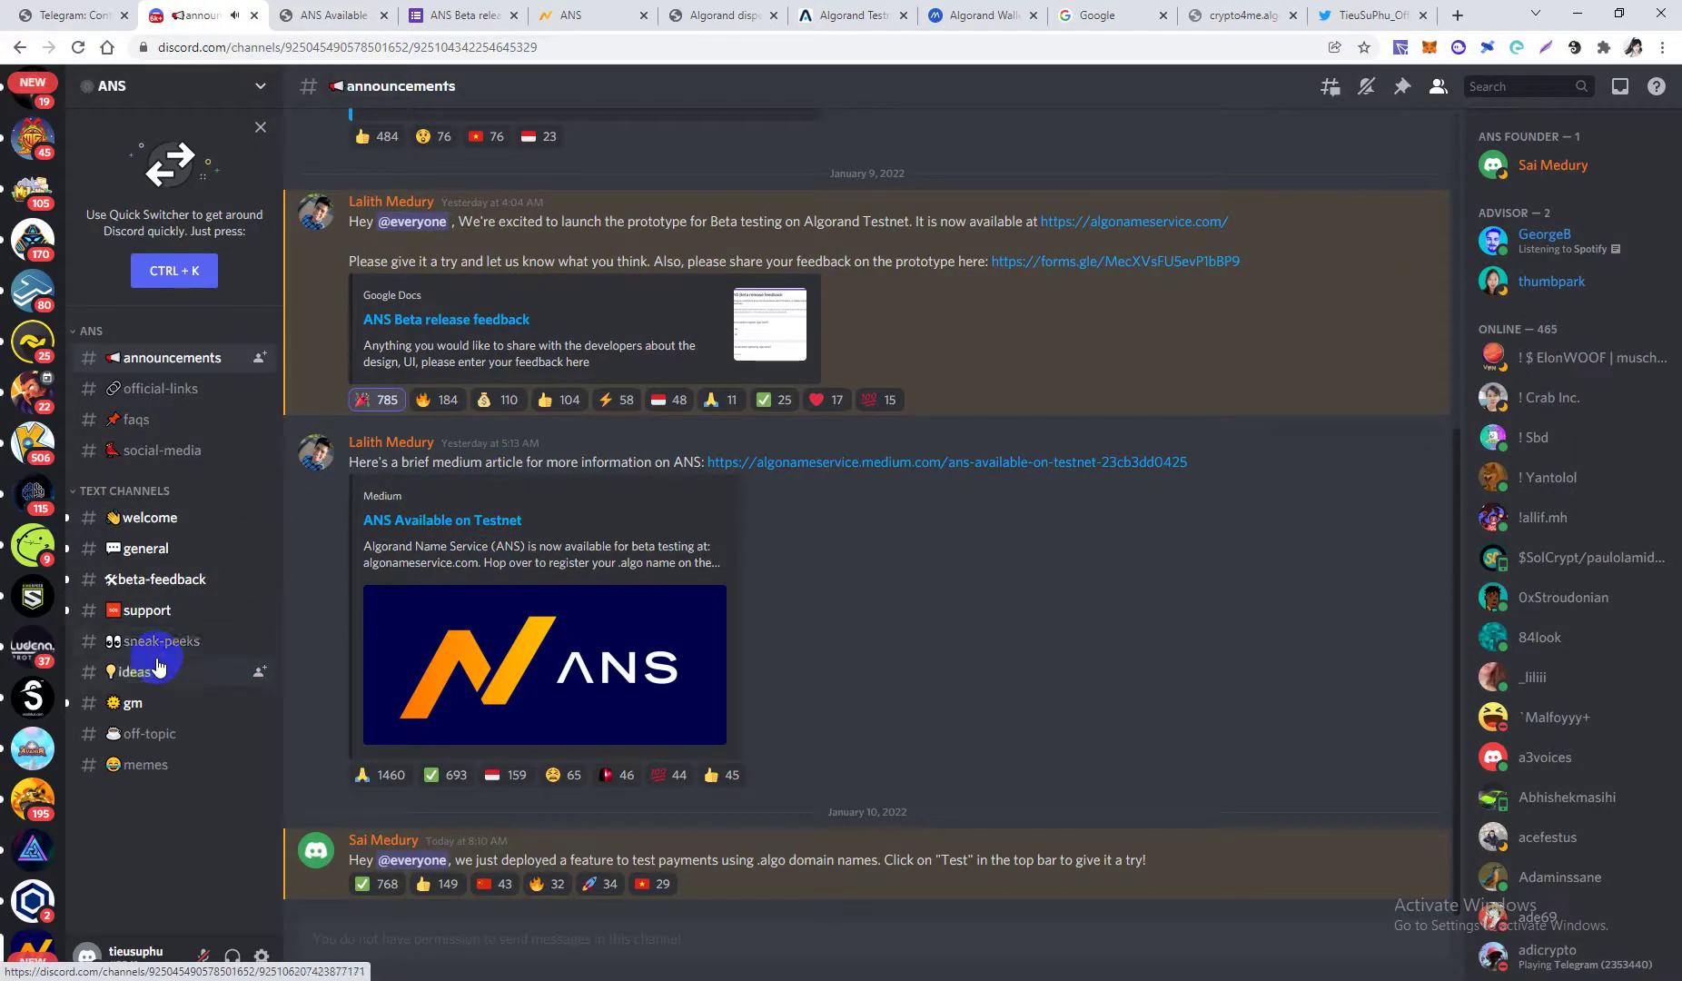
click(155, 611)
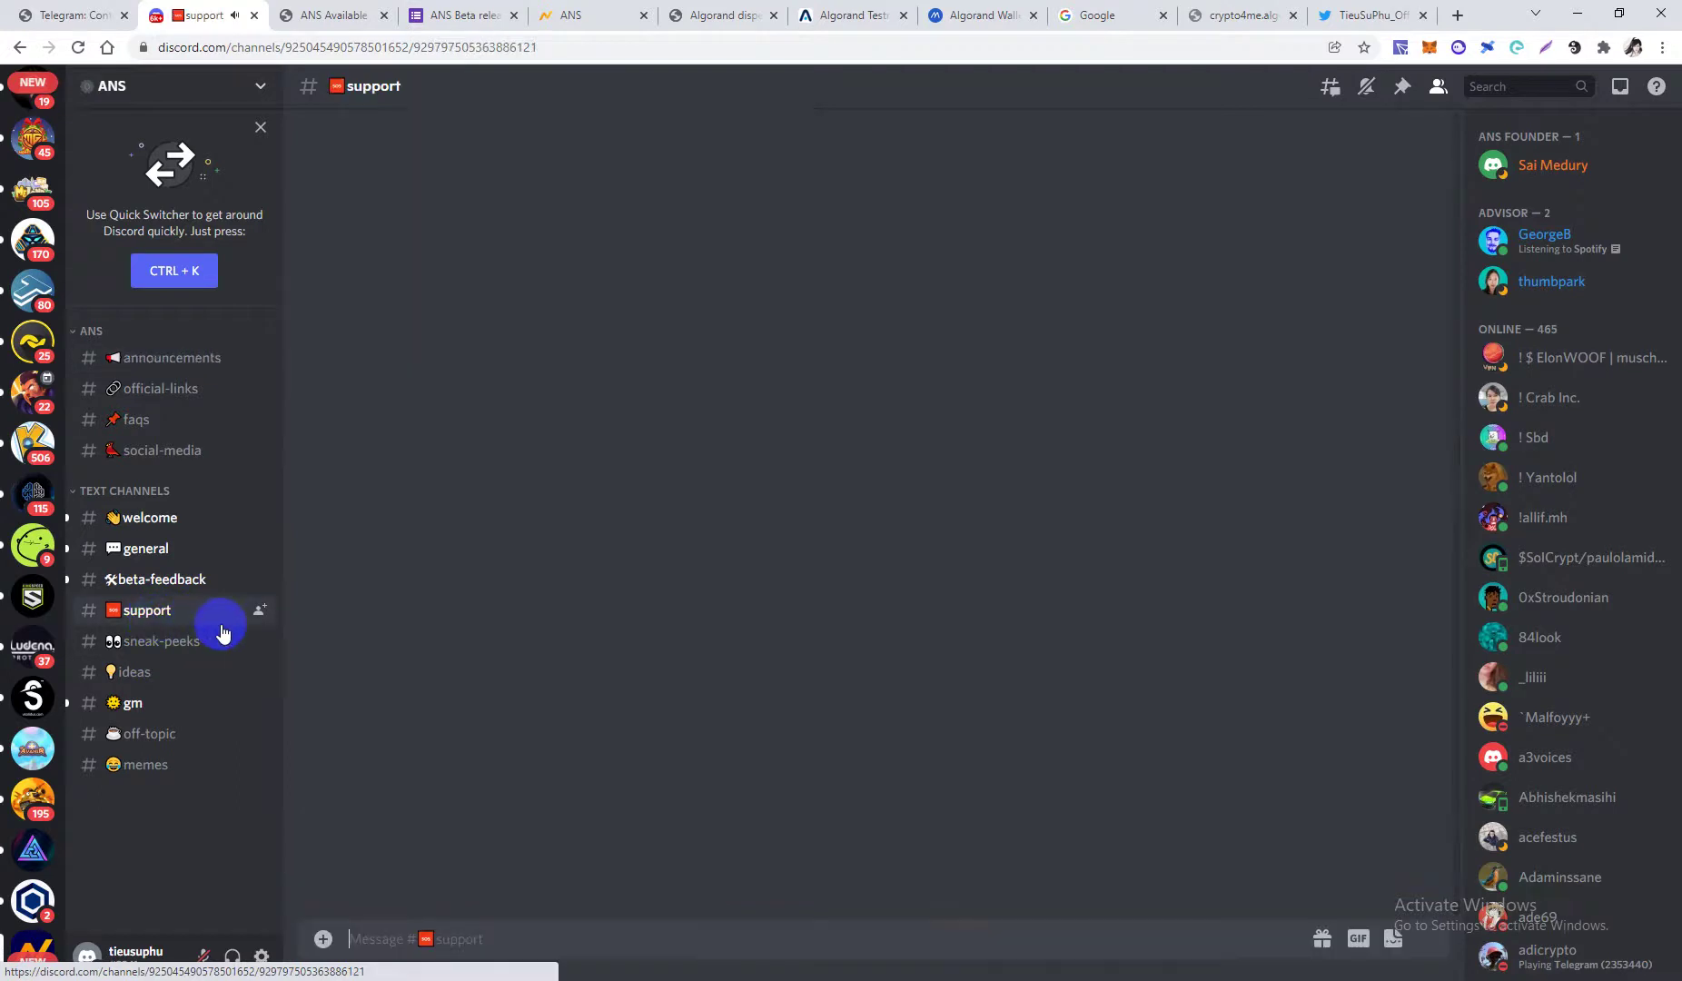